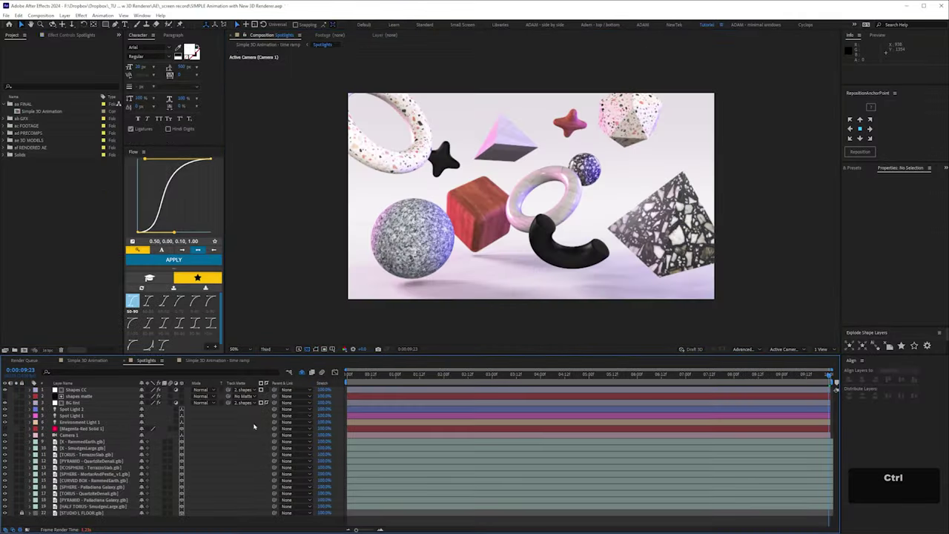
Inspect the finished composition's settings with Ctrl+K.
{"action": "key", "text": "ctrl+k"}
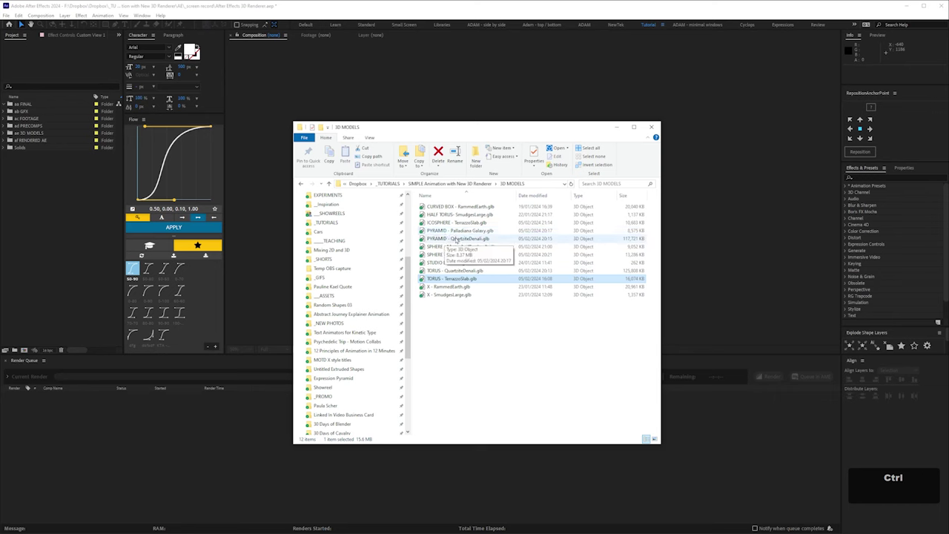
Select the TORUS, PYRAMID - QuartziteDenali and STUDIO L FLOOR .glb files and drag them into the Project panel.
{"action": "left_click", "coordinate": [454, 239], "text": "ctrl"}
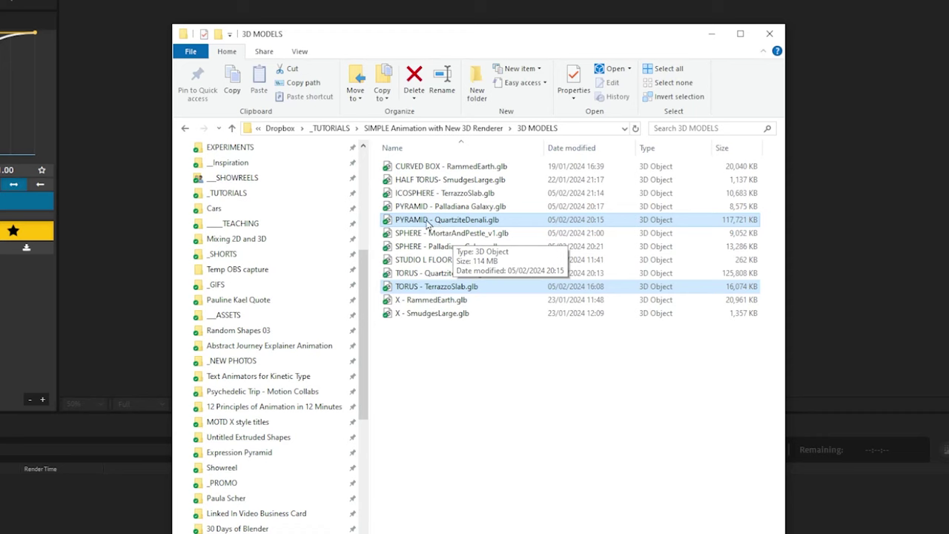
{"action": "left_click", "coordinate": [437, 265], "text": "ctrl"}
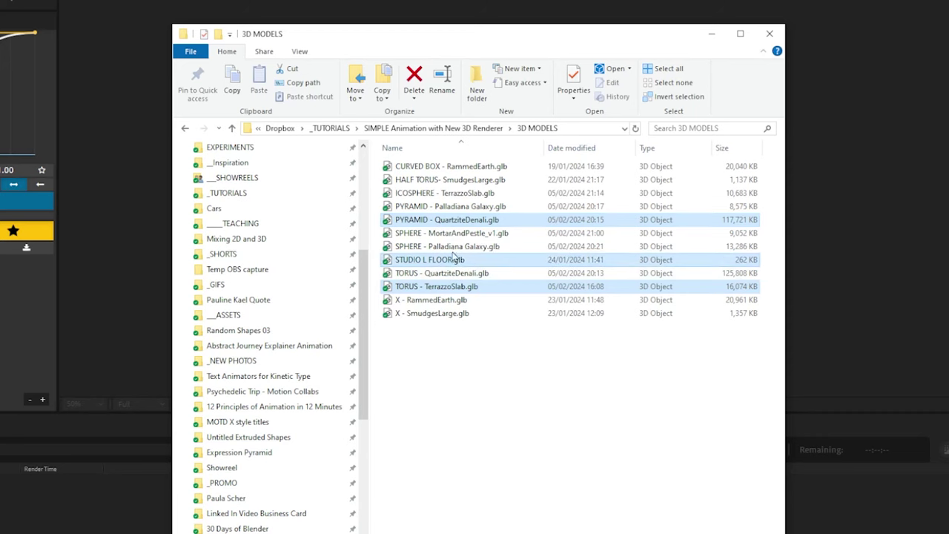
{"action": "left_click_drag", "start_coordinate": [432, 227], "coordinate": [55, 155]}
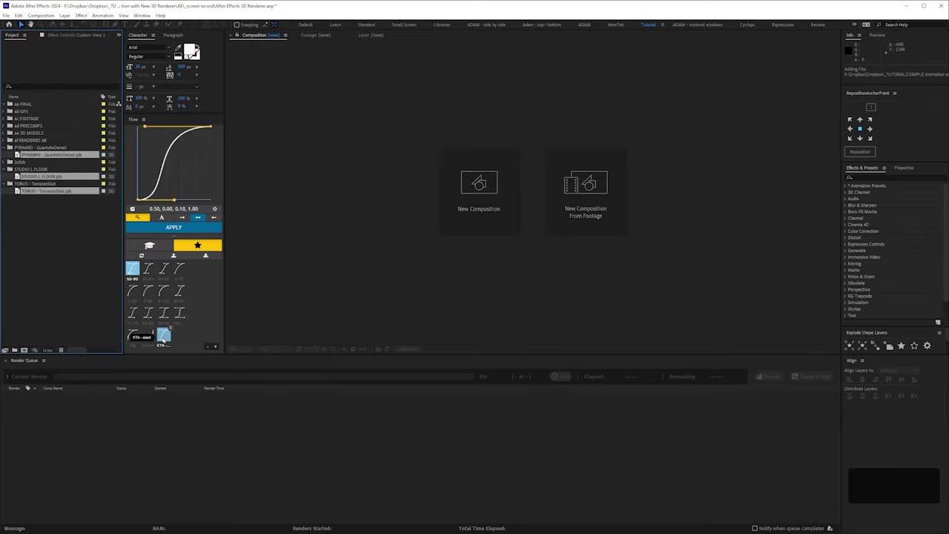
Move the TORUS, STUDIO L FLOOR and PYRAMID models into the ae 3D MODELS folder.
{"action": "left_click", "coordinate": [32, 231]}
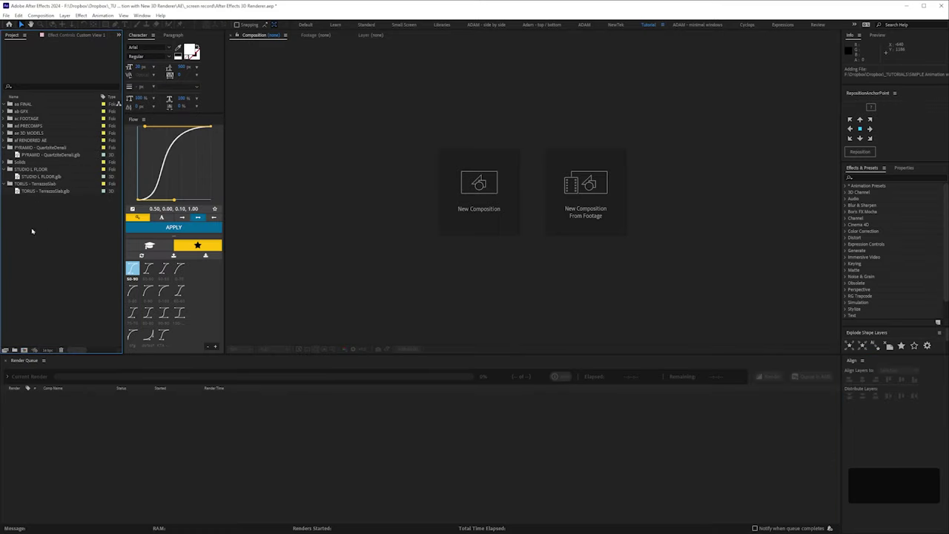
{"action": "left_click", "coordinate": [47, 192]}
{"action": "left_click", "coordinate": [58, 176], "text": "ctrl"}
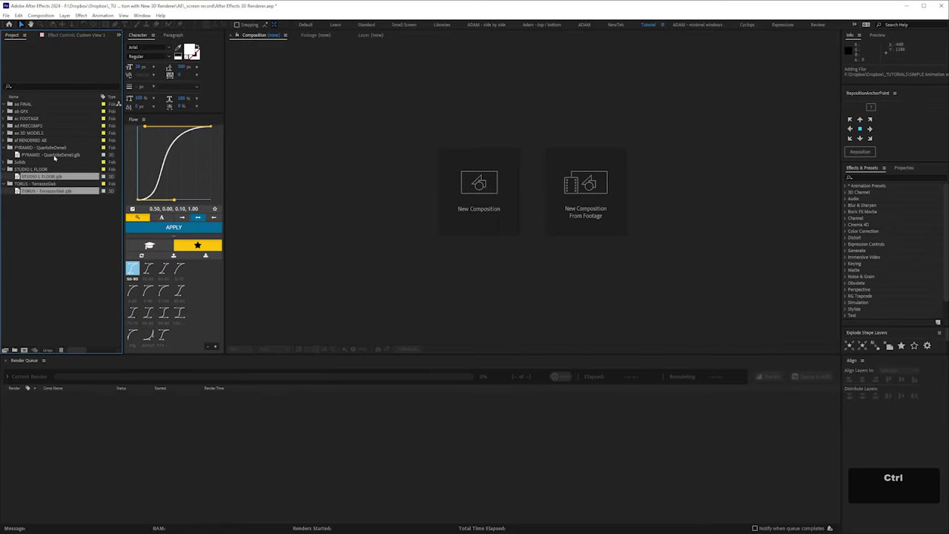
{"action": "left_click", "coordinate": [51, 154], "text": "ctrl"}
{"action": "left_click_drag", "start_coordinate": [51, 155], "coordinate": [2, 135]}
{"action": "left_click", "coordinate": [4, 132]}
Delete the three empty import folders and create a new composition from the PYRAMID model.
{"action": "left_click", "coordinate": [25, 191]}
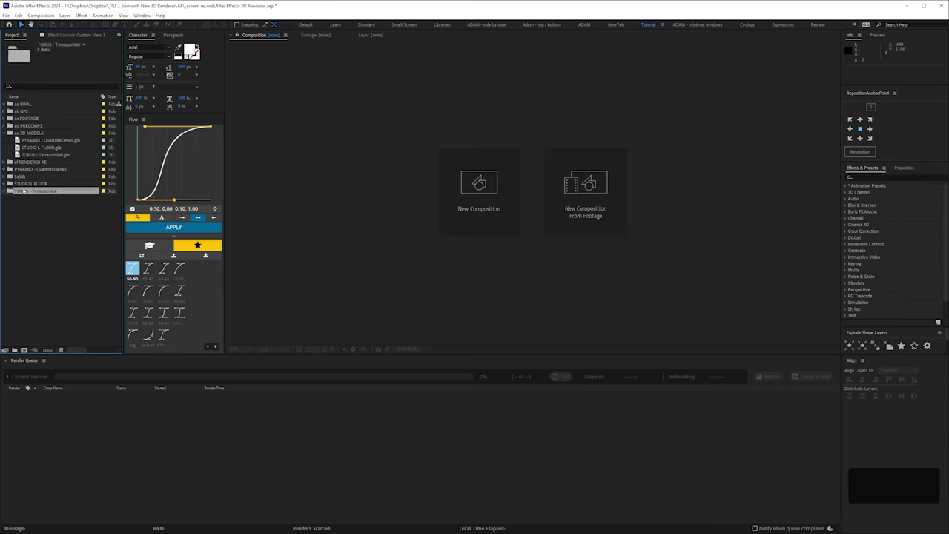
{"action": "left_click", "coordinate": [25, 184], "text": "ctrl"}
{"action": "left_click", "coordinate": [29, 170], "text": "ctrl"}
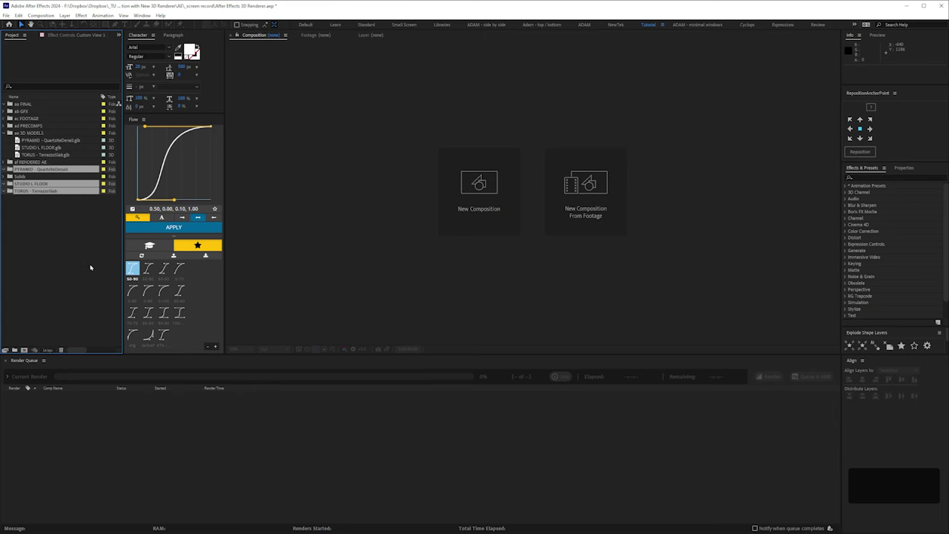
{"action": "key", "text": "Delete"}
{"action": "left_click_drag", "start_coordinate": [44, 140], "coordinate": [26, 354]}
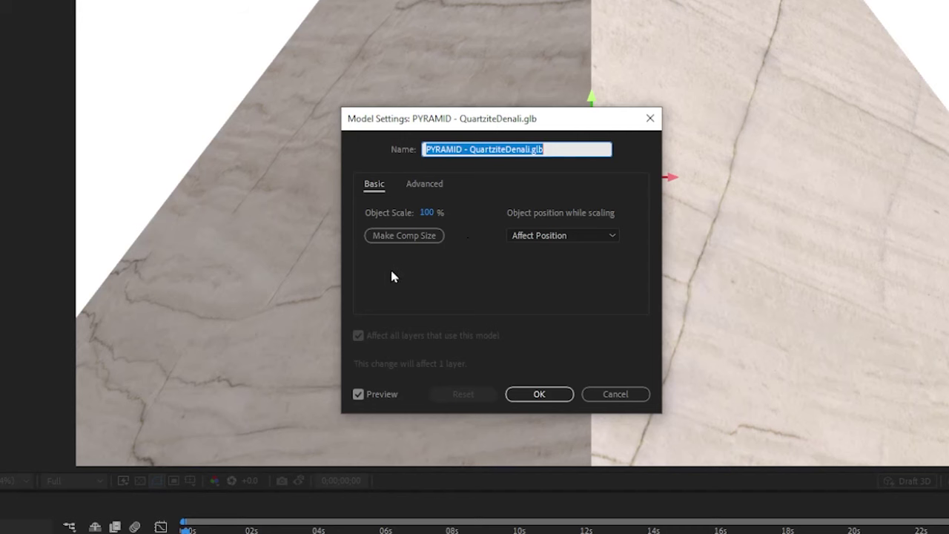
Accept the pyramid's Model Settings at 100% scale.
{"action": "left_click", "coordinate": [539, 394]}
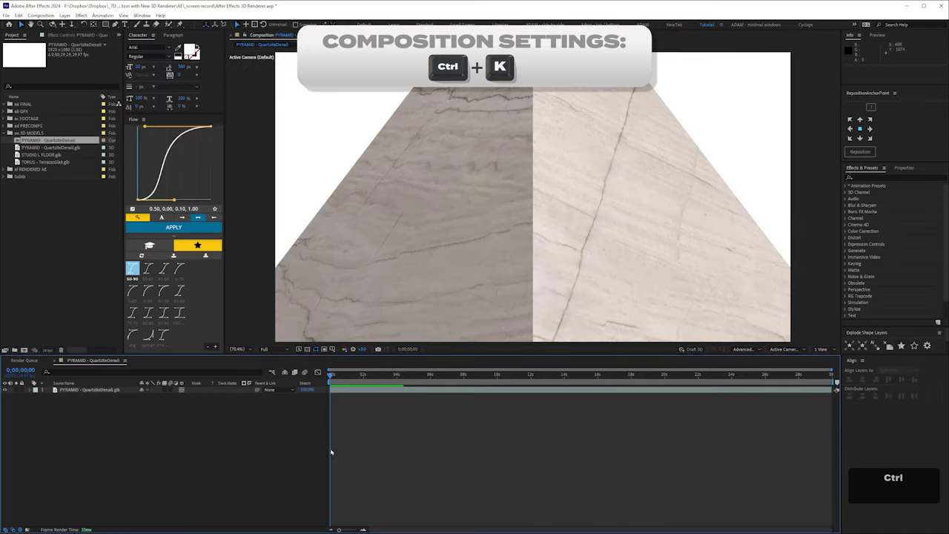
In Composition Settings, keep the Advanced 3D renderer and set 24 fps with a 10:00 duration.
{"action": "key", "text": "ctrl+k"}
{"action": "left_click", "coordinate": [430, 159]}
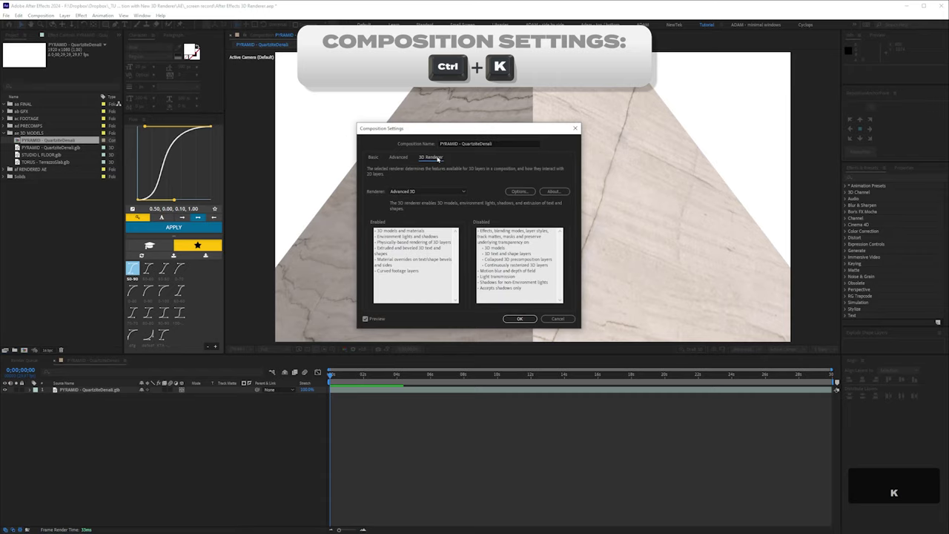
{"action": "left_click", "coordinate": [419, 194]}
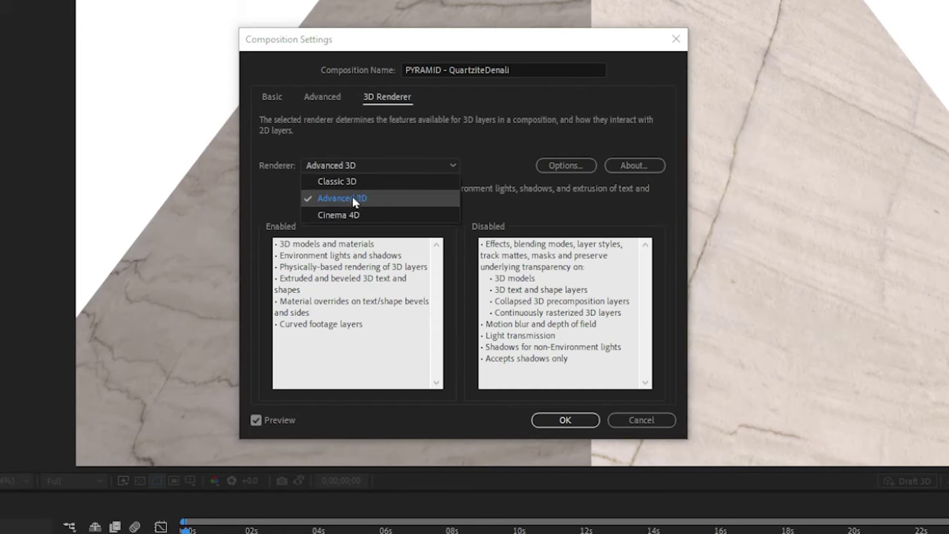
{"action": "left_click", "coordinate": [356, 198]}
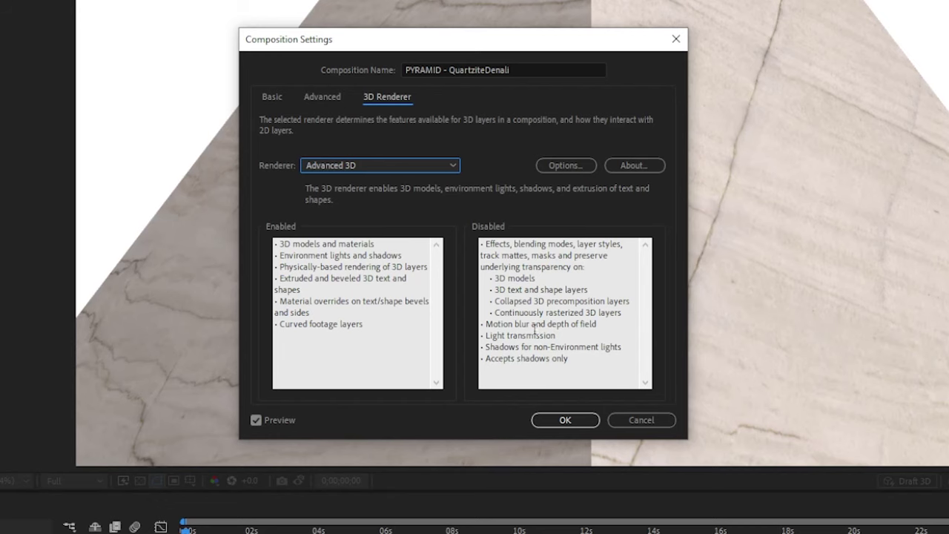
{"action": "left_click", "coordinate": [275, 96]}
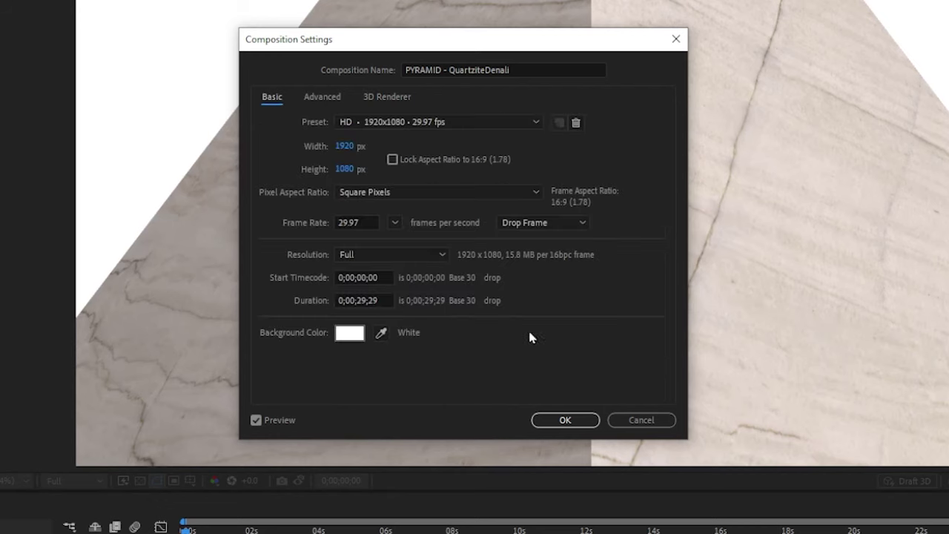
{"action": "left_click", "coordinate": [357, 222]}
{"action": "type", "text": "24"}
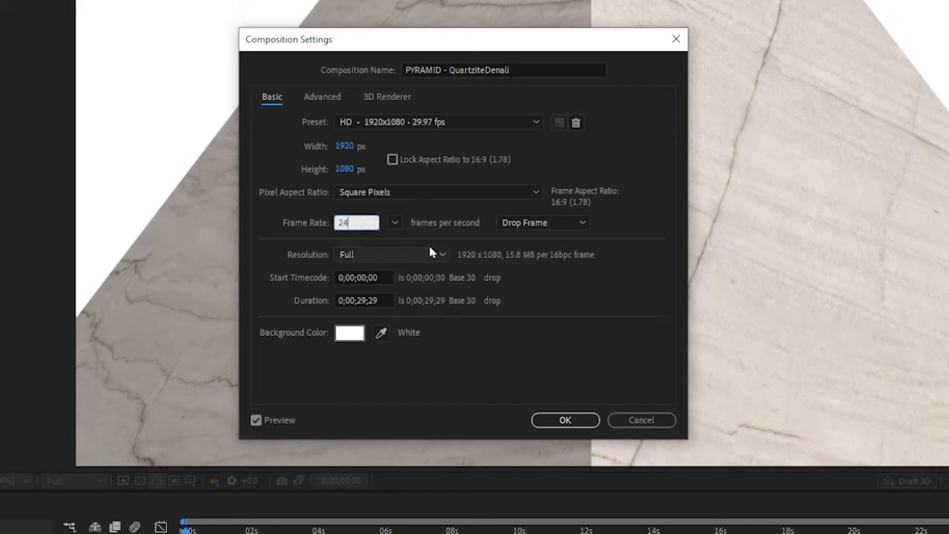
{"action": "left_click", "coordinate": [344, 300]}
{"action": "type", "text": "1000"}
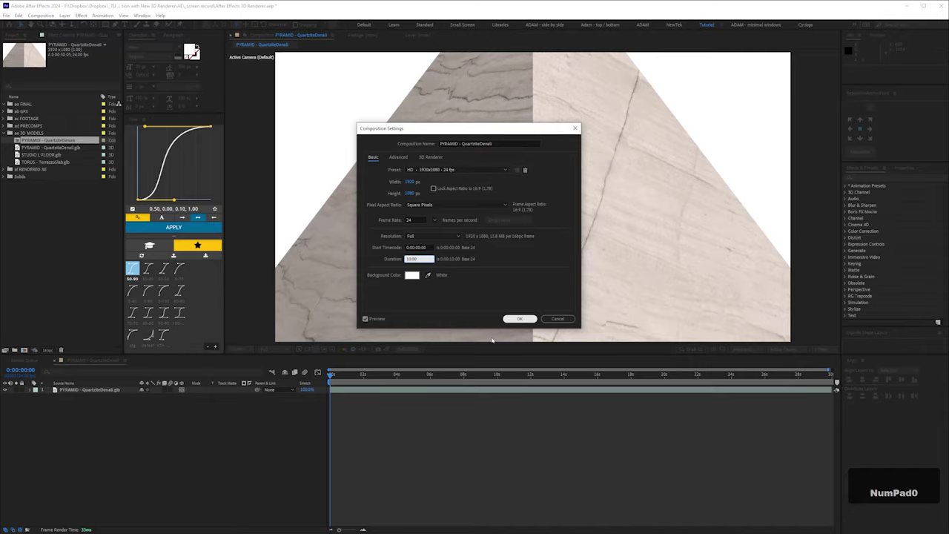
{"action": "key", "text": "Return"}
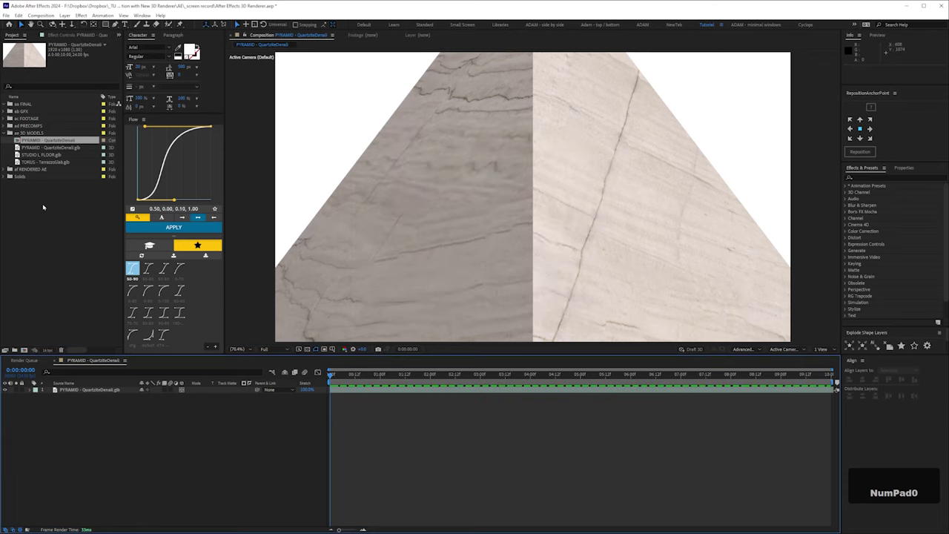
Rename the comp, move it into aa FINAL, and add the TORUS - TerrazzoSlab model with Meters units.
{"action": "left_click", "coordinate": [55, 147]}
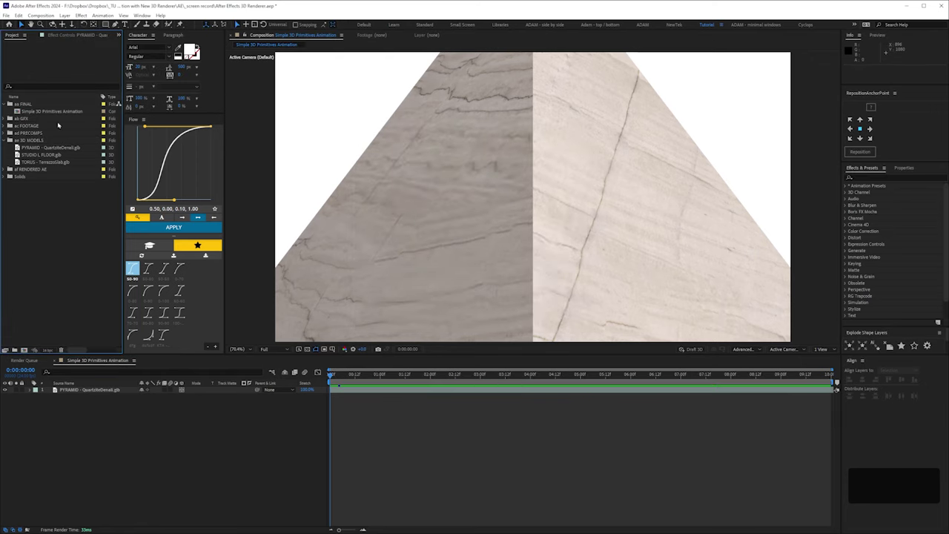
{"action": "left_click", "coordinate": [113, 438]}
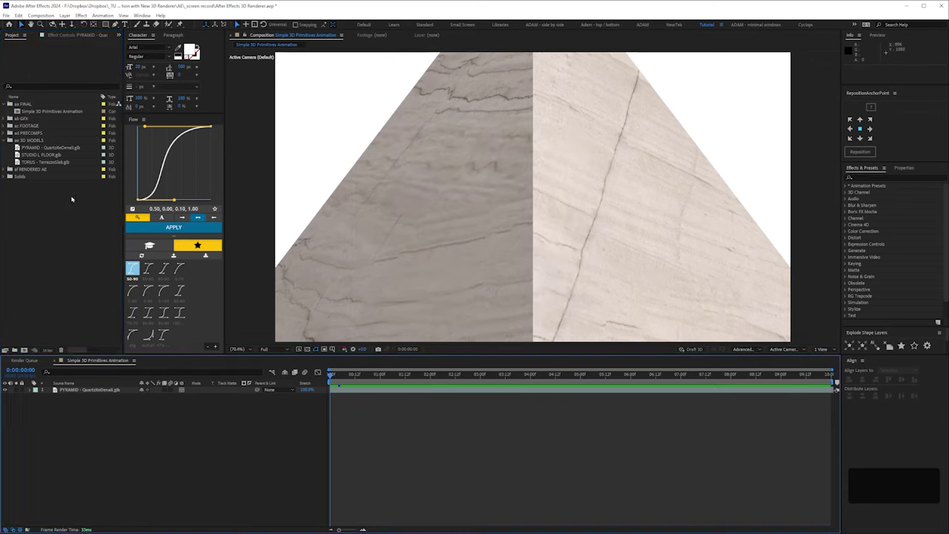
{"action": "left_click_drag", "start_coordinate": [46, 164], "coordinate": [105, 461]}
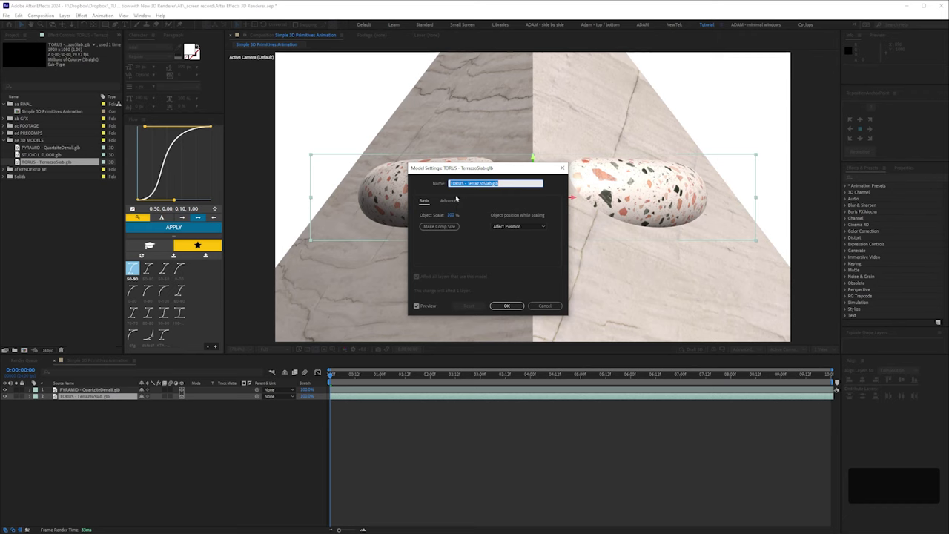
{"action": "left_click", "coordinate": [450, 200]}
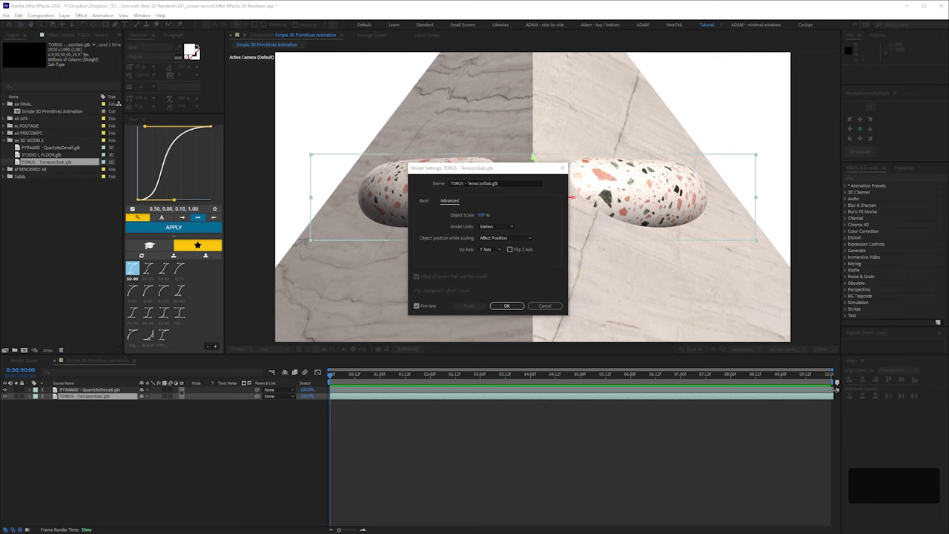
{"action": "left_click", "coordinate": [501, 228]}
{"action": "left_click", "coordinate": [542, 216]}
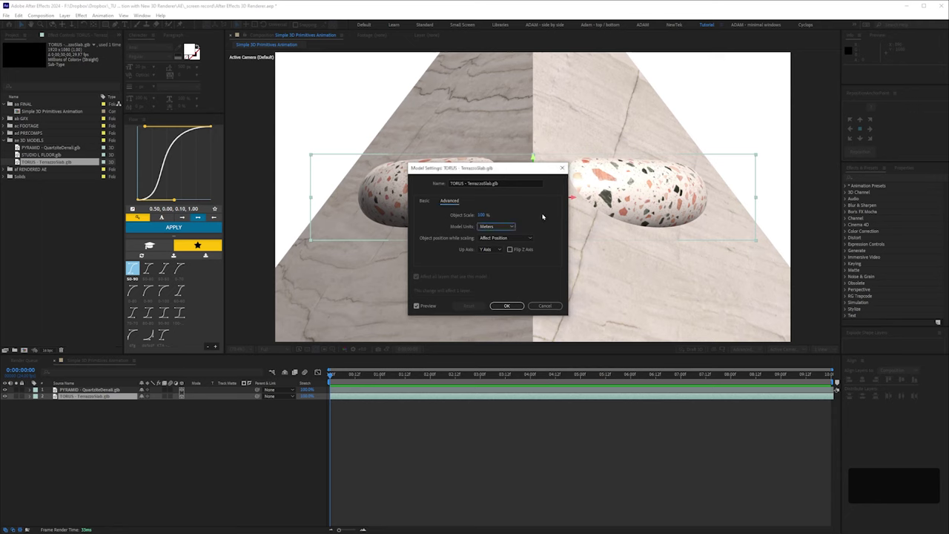
{"action": "left_click", "coordinate": [507, 306]}
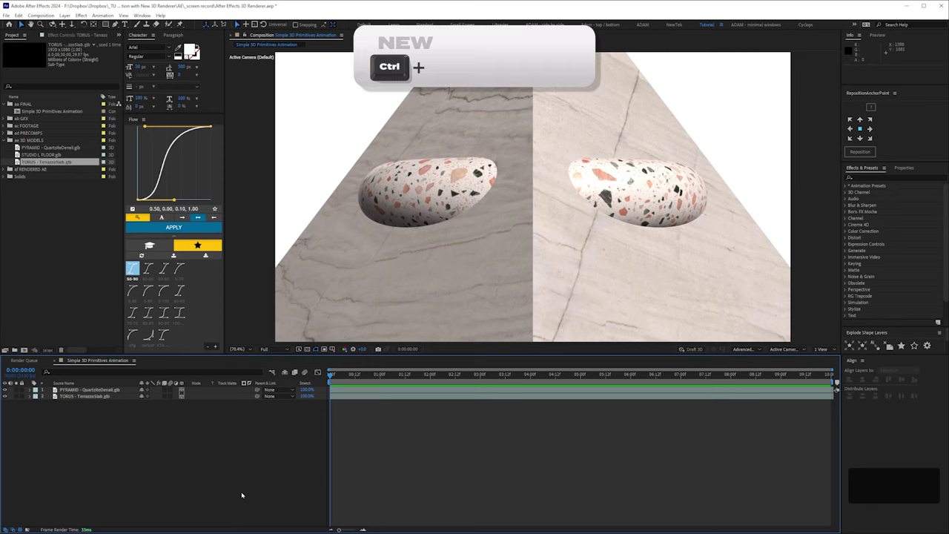
Add a default camera and a magenta solid, and make the solid a 3D layer.
{"action": "key", "text": "ctrl+alt+shift+c"}
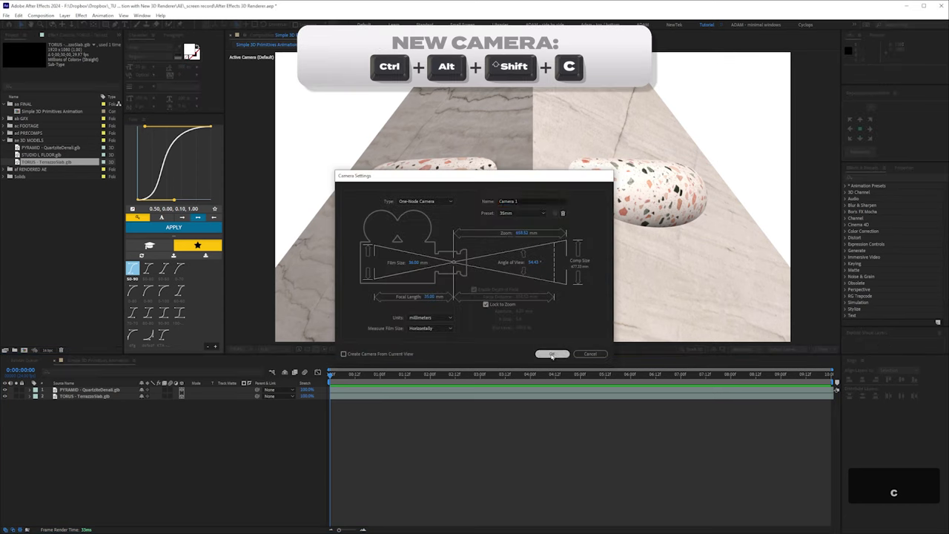
{"action": "left_click", "coordinate": [552, 352]}
{"action": "left_click", "coordinate": [231, 492]}
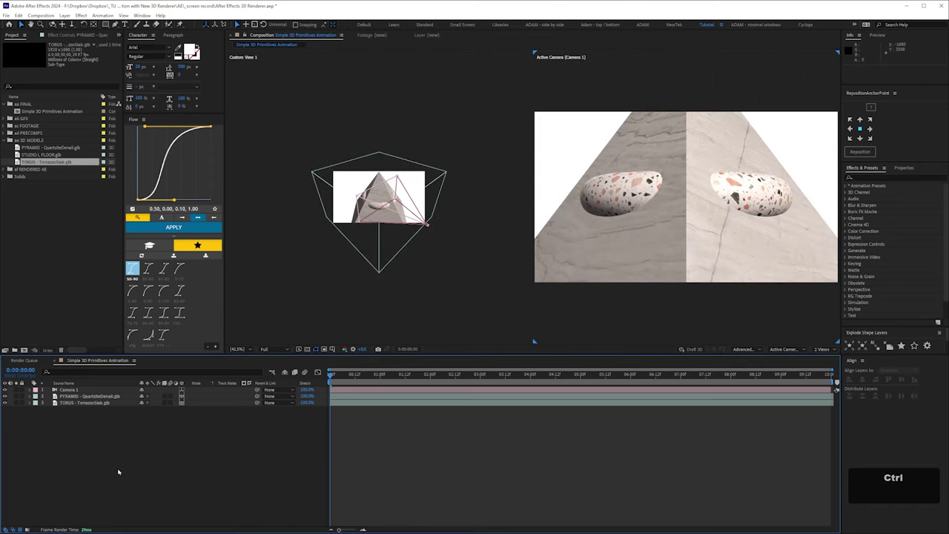
{"action": "key", "text": "ctrl+y"}
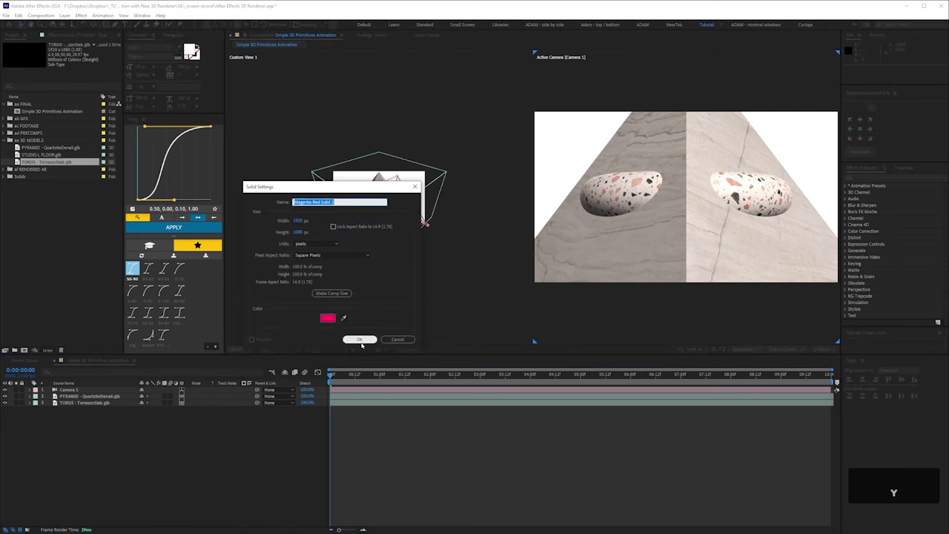
{"action": "left_click", "coordinate": [360, 339]}
{"action": "left_click", "coordinate": [181, 390]}
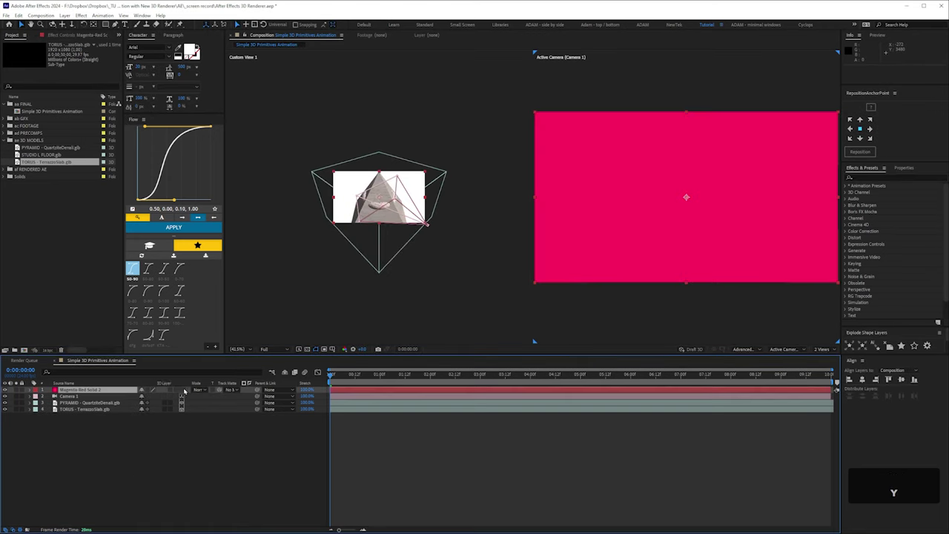
{"action": "left_click", "coordinate": [170, 489]}
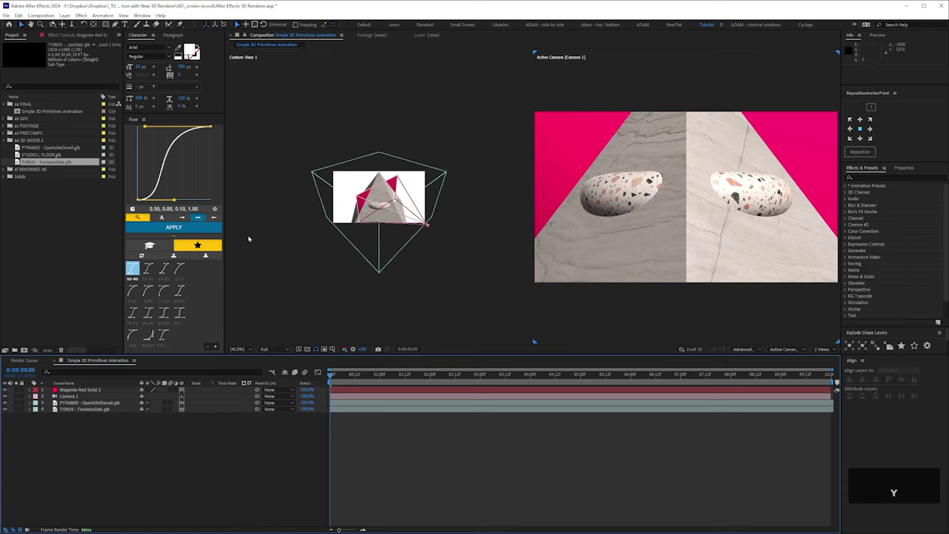
Set the PYRAMID layer's Scale to 100, then nudge it down to 80%.
{"action": "left_click", "coordinate": [74, 403]}
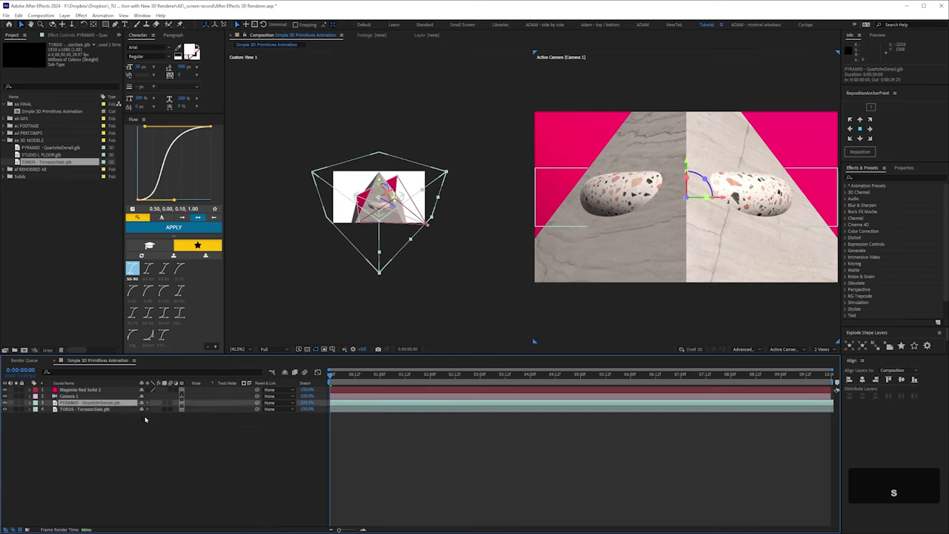
{"action": "key", "text": "s"}
{"action": "left_click", "coordinate": [153, 408]}
{"action": "type", "text": "100"}
{"action": "key", "text": "Return"}
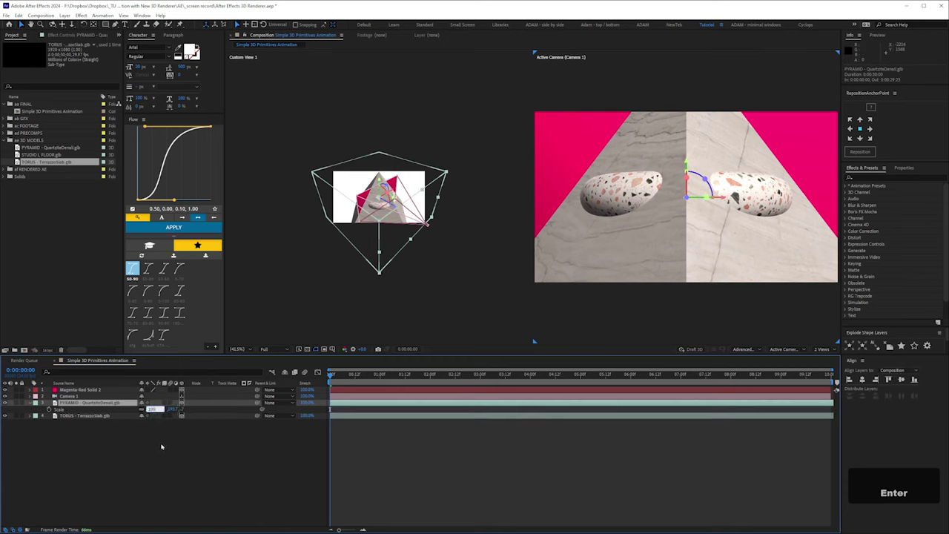
{"action": "key", "text": "shift+Down"}
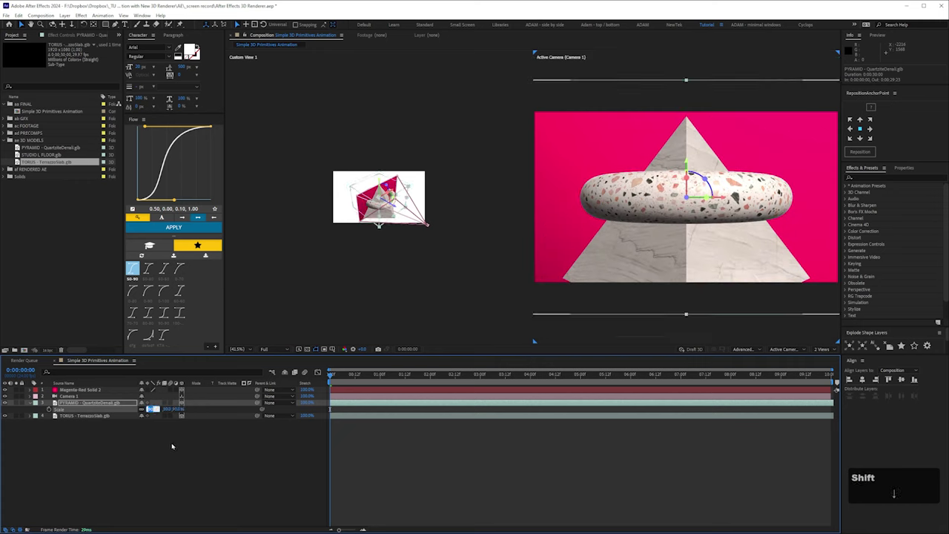
{"action": "key", "text": "shift+Down"}
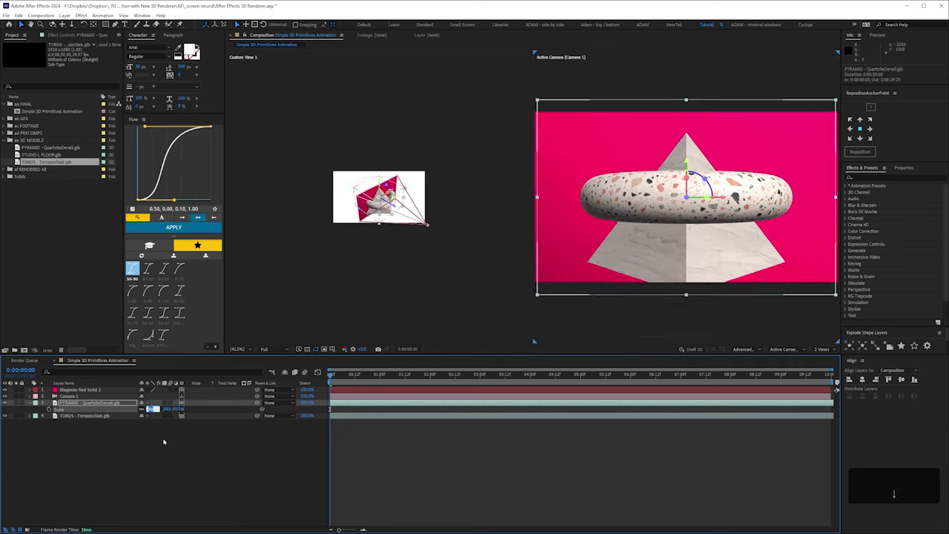
{"action": "left_click", "coordinate": [160, 441]}
Zoom the left custom view to 25% and delete the magenta background solid.
{"action": "left_click", "coordinate": [386, 308]}
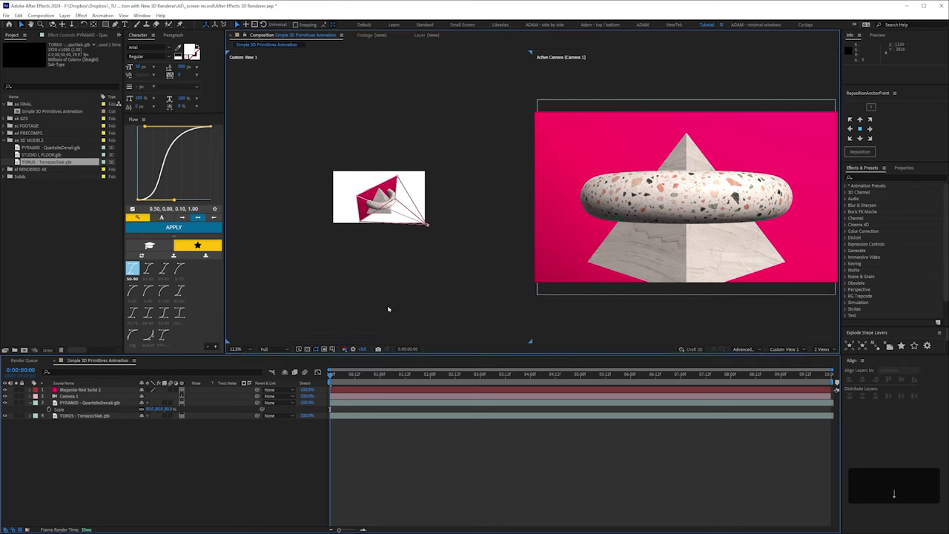
{"action": "key", "text": "ctrl+equal"}
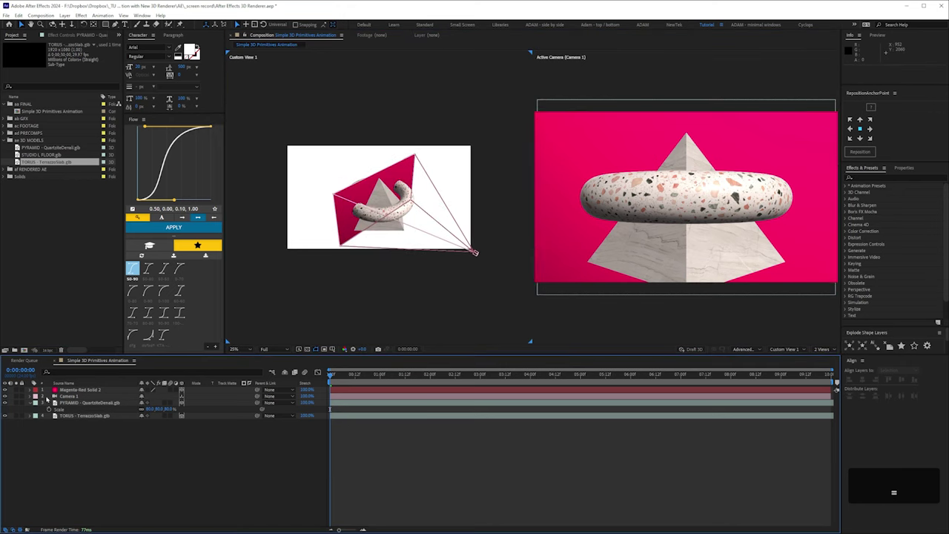
{"action": "left_click", "coordinate": [74, 389]}
{"action": "key", "text": "Delete"}
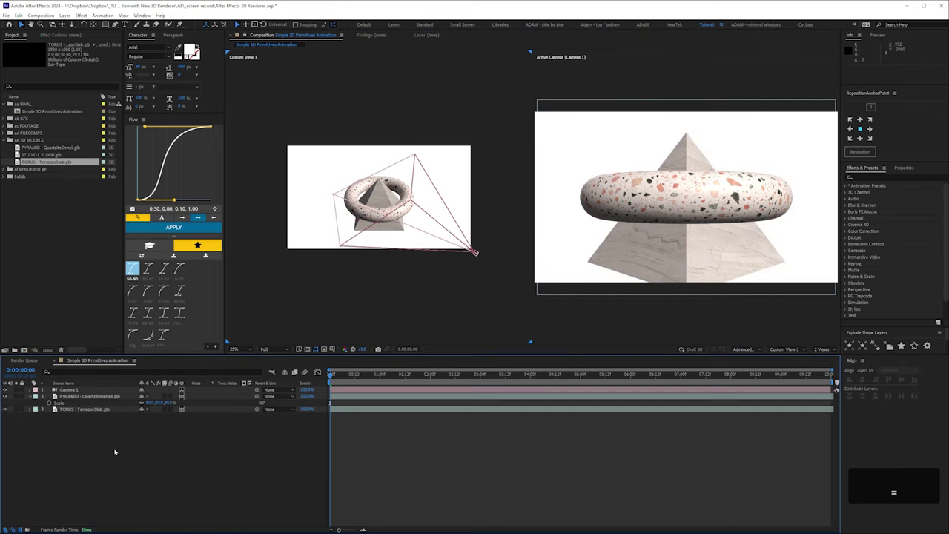
{"action": "left_click", "coordinate": [63, 177]}
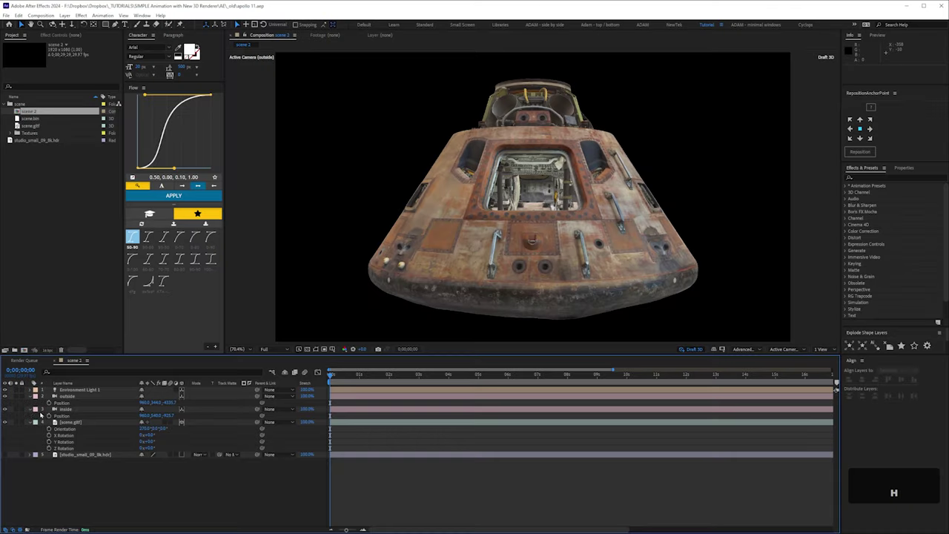
{"action": "left_click", "coordinate": [6, 397]}
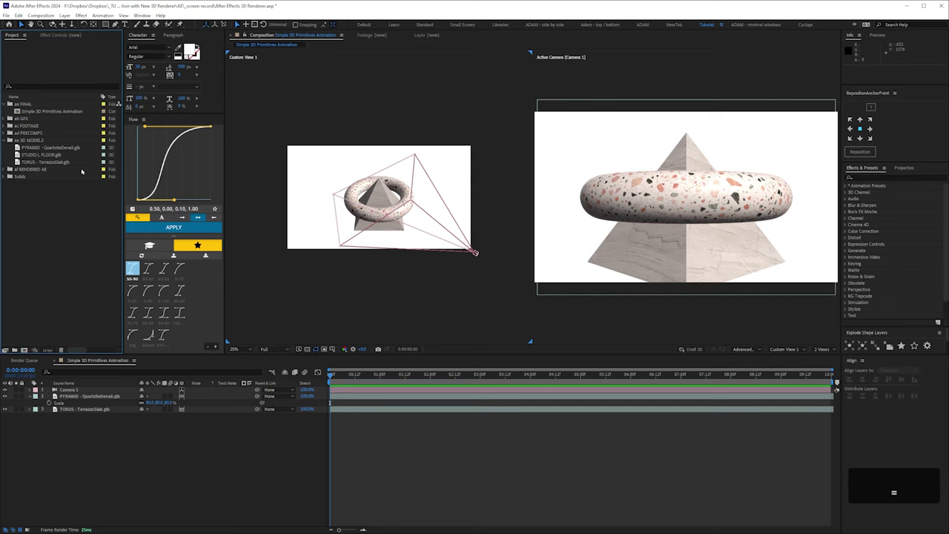
{"action": "left_click", "coordinate": [74, 396]}
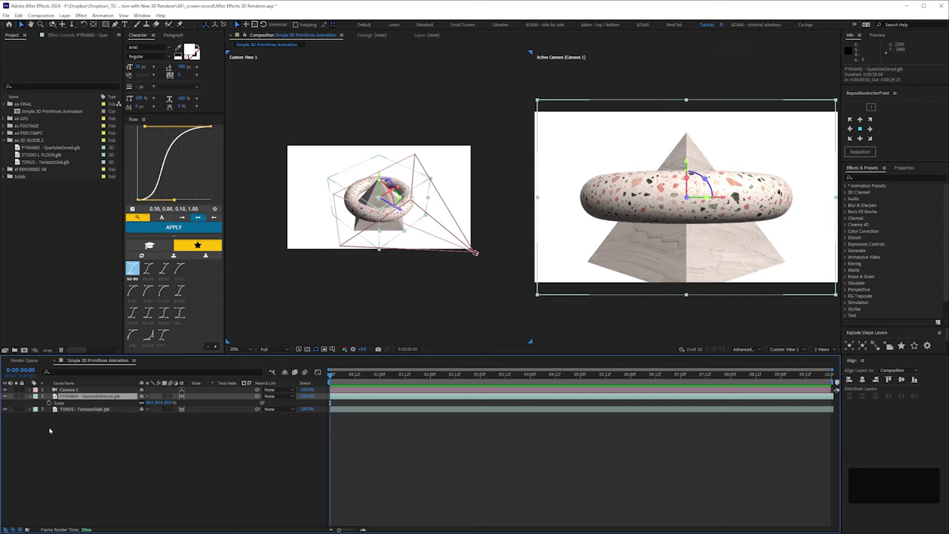
{"action": "key", "text": "ctrl+shift+y"}
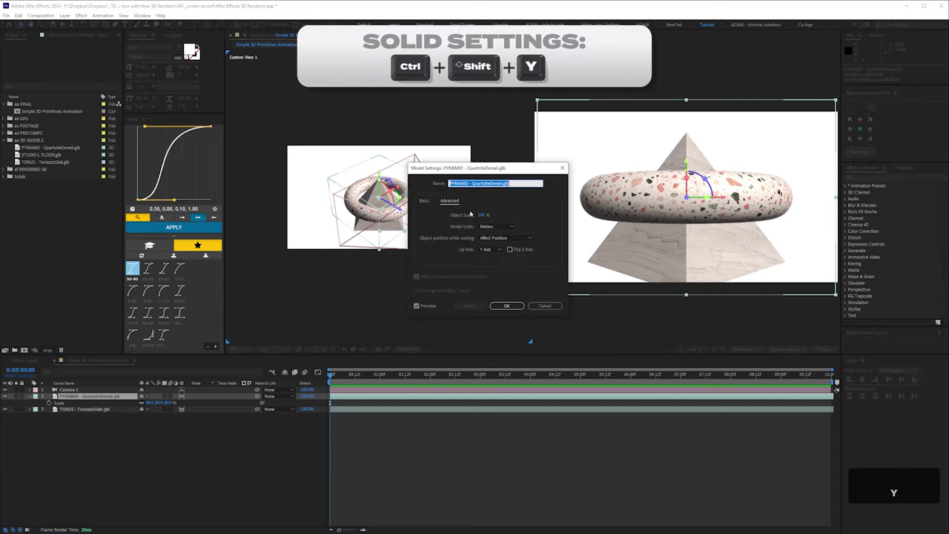
{"action": "left_click", "coordinate": [425, 205]}
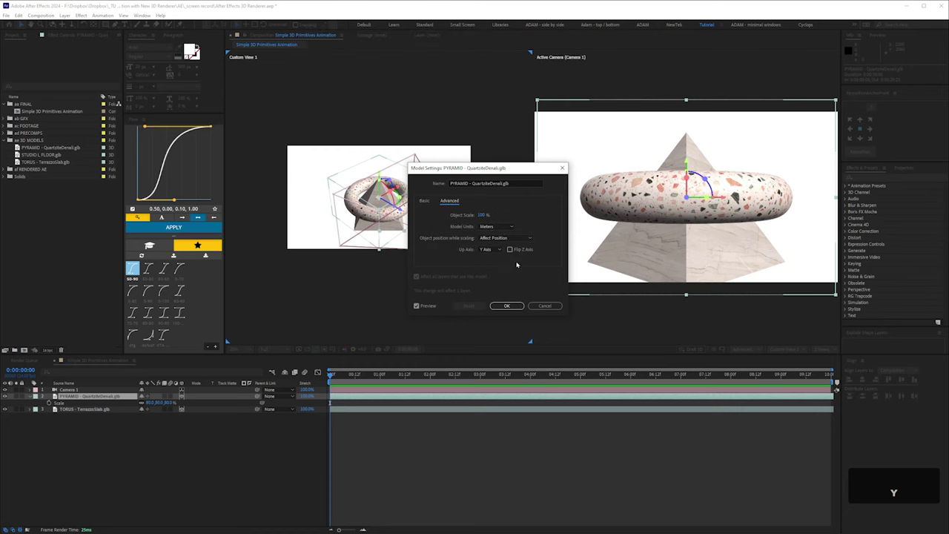
{"action": "left_click", "coordinate": [544, 305]}
{"action": "left_click", "coordinate": [154, 479]}
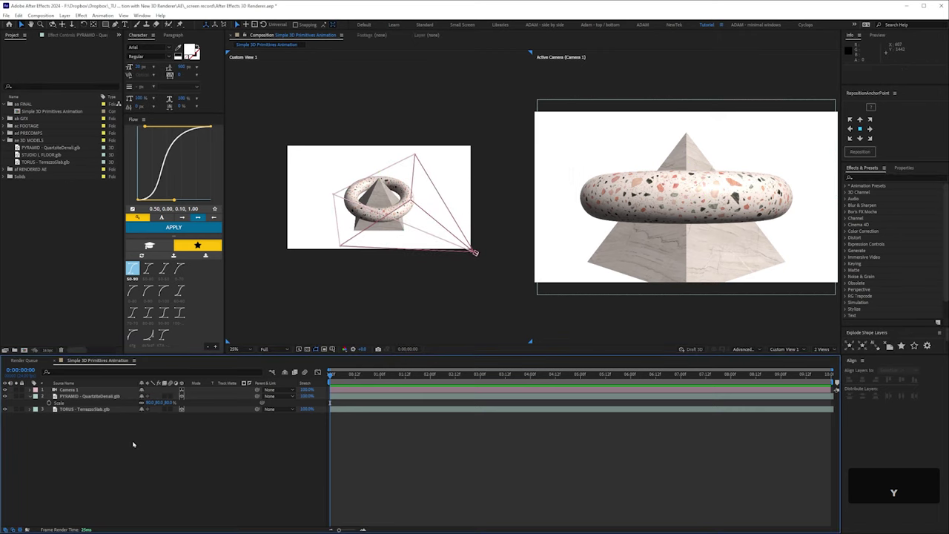
Add a new Environment light layer from the timeline's New menu, leaving Casts Shadows checked.
{"action": "right_click", "coordinate": [95, 446]}
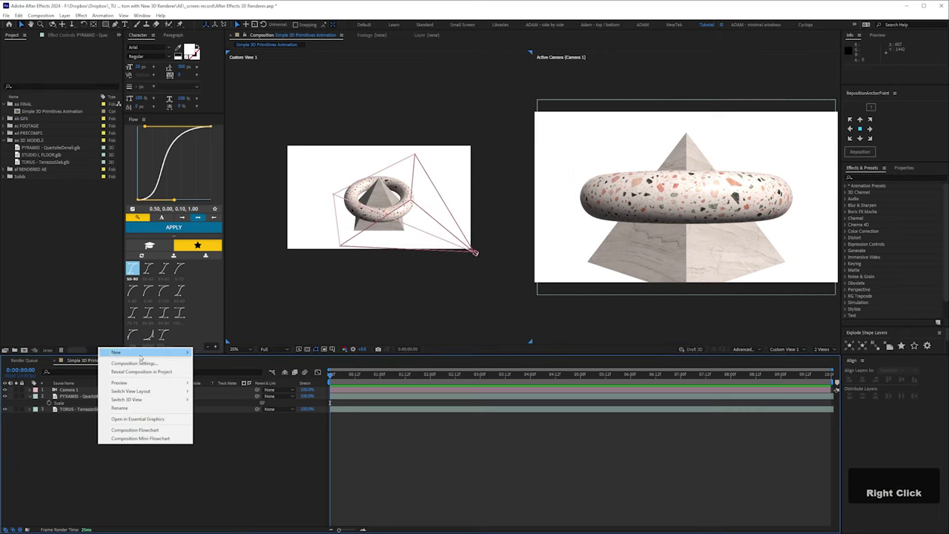
{"action": "mouse_move", "coordinate": [138, 353]}
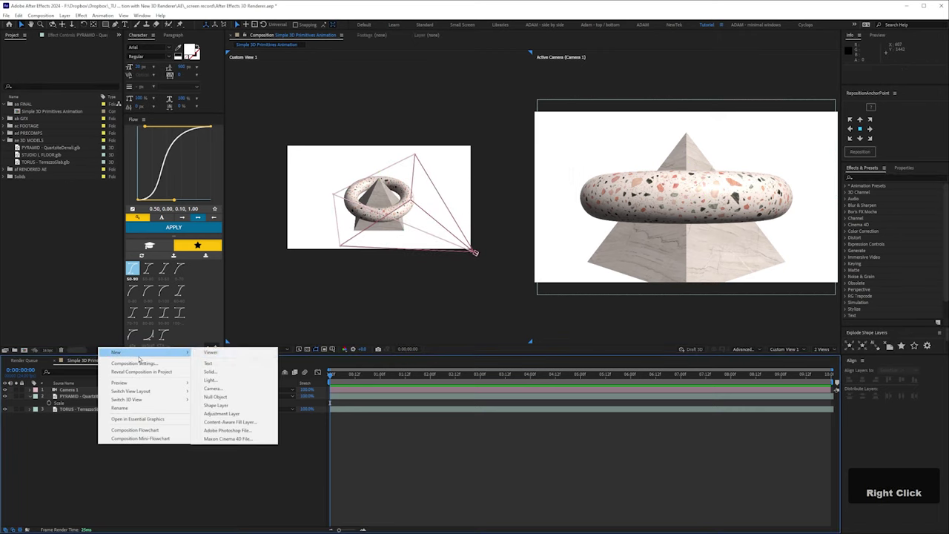
{"action": "left_click", "coordinate": [211, 380]}
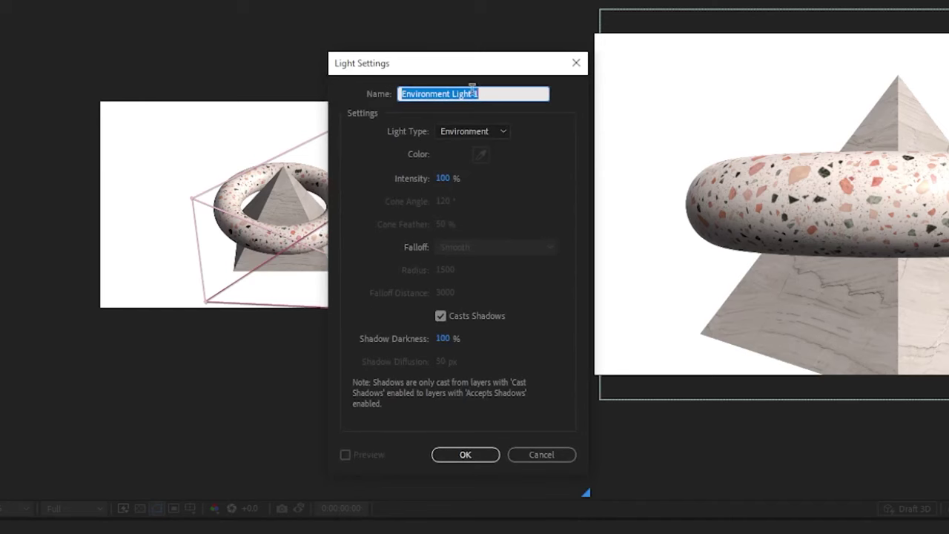
{"action": "left_click", "coordinate": [440, 317]}
{"action": "left_click", "coordinate": [440, 317]}
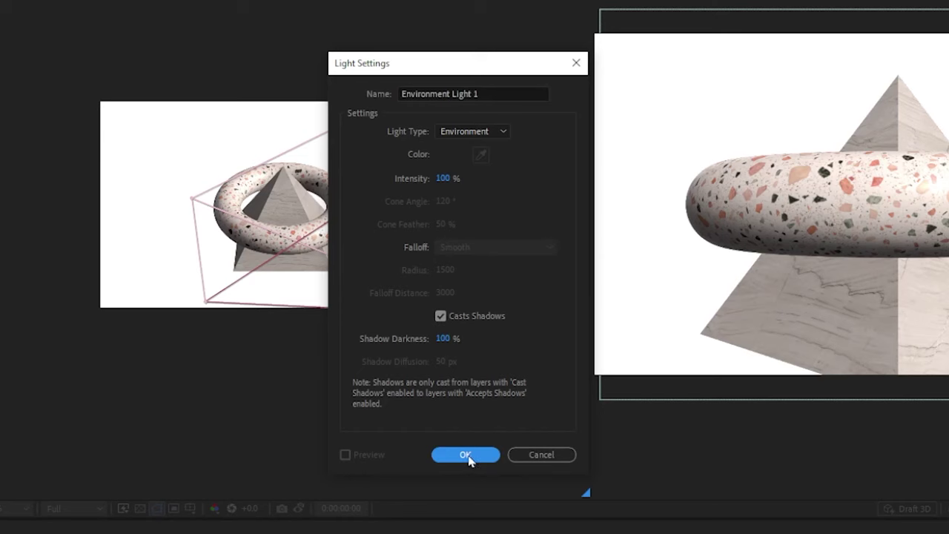
{"action": "left_click", "coordinate": [465, 454]}
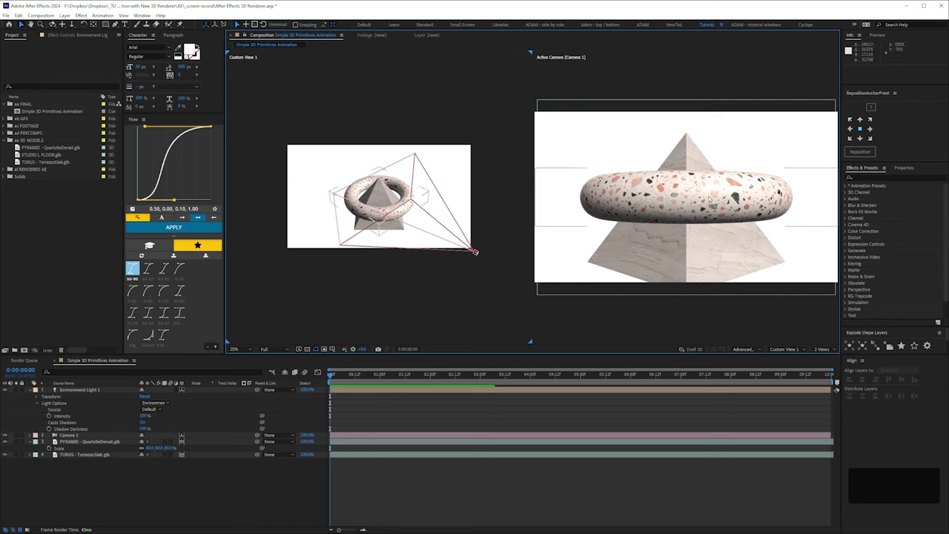
Open Advanced 3D Render Options from the renderer list and move the dialog lower.
{"action": "left_click", "coordinate": [744, 350]}
{"action": "left_click", "coordinate": [757, 384]}
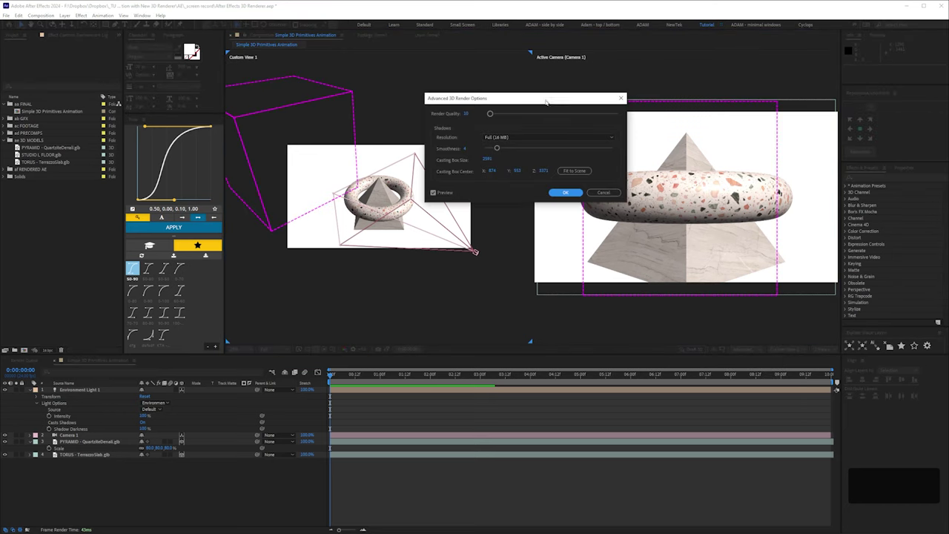
{"action": "left_click_drag", "start_coordinate": [485, 98], "coordinate": [489, 162]}
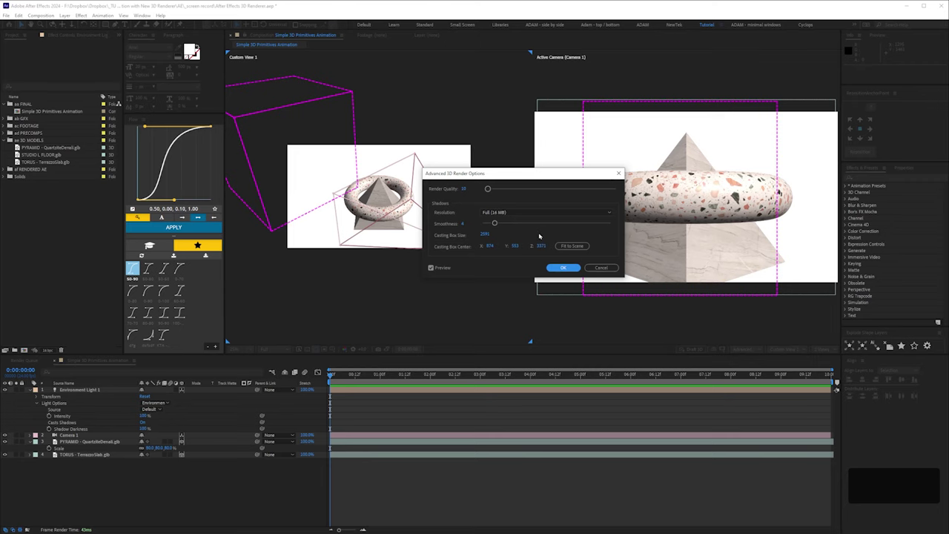
Cancel the render options and switch the left viewer to a zoomed-out Top view.
{"action": "left_click", "coordinate": [601, 268]}
{"action": "left_click", "coordinate": [747, 350]}
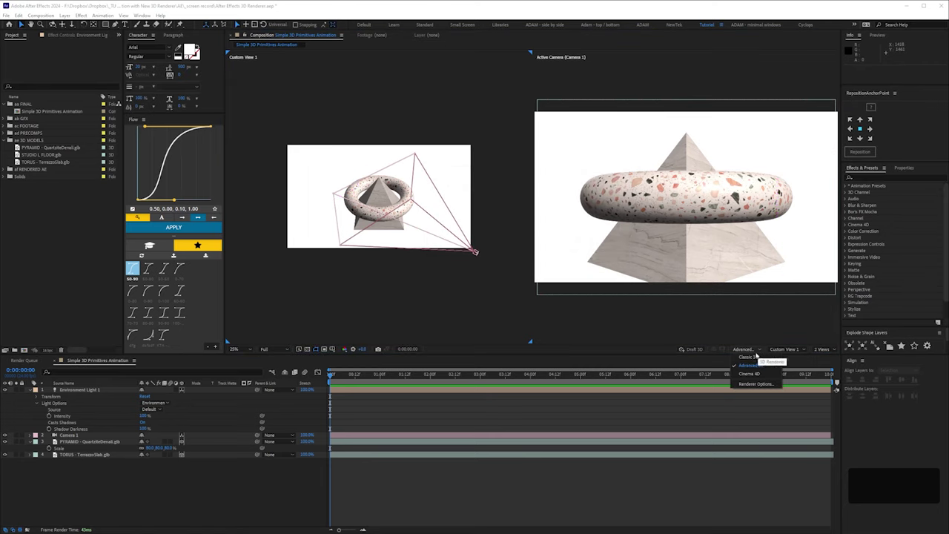
{"action": "left_click", "coordinate": [750, 365]}
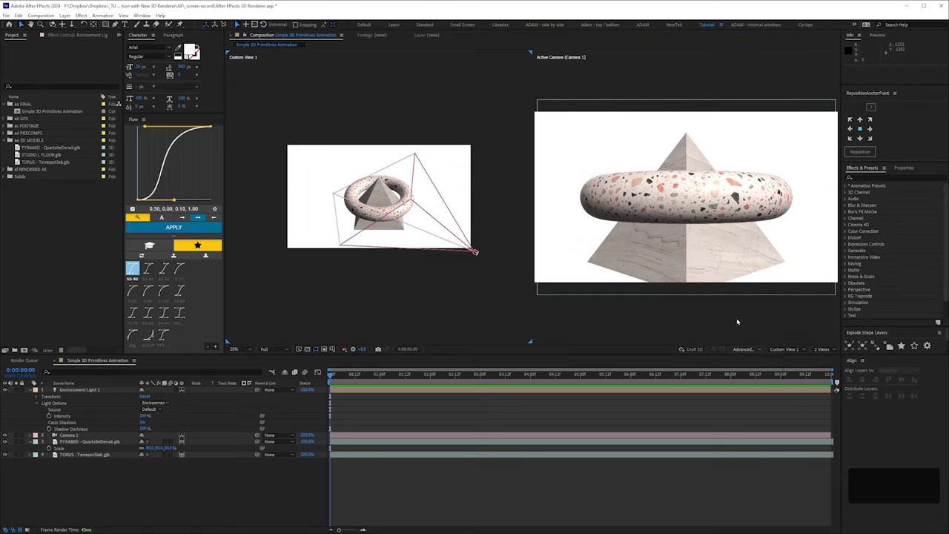
{"action": "left_click", "coordinate": [786, 349]}
{"action": "left_click", "coordinate": [790, 398]}
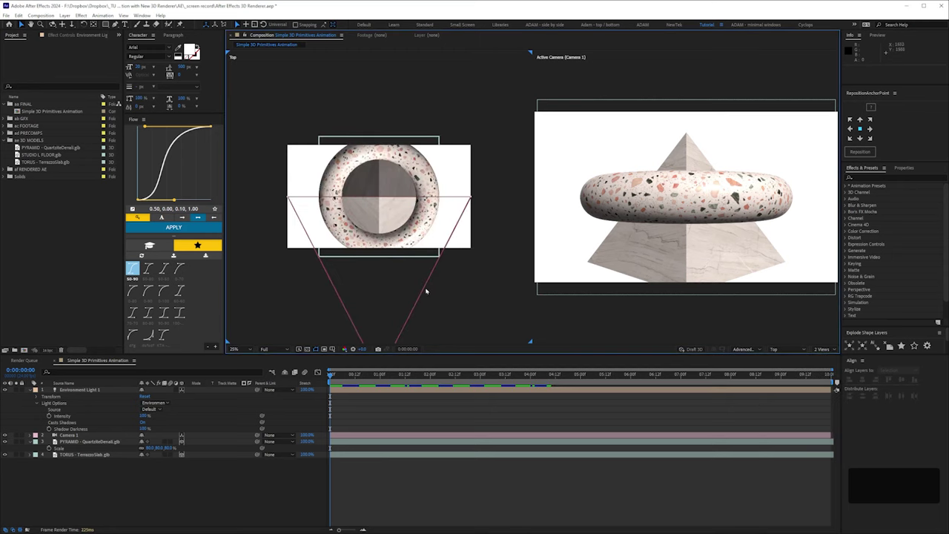
{"action": "scroll", "coordinate": [472, 305], "scroll_direction": "down", "scroll_amount": 4}
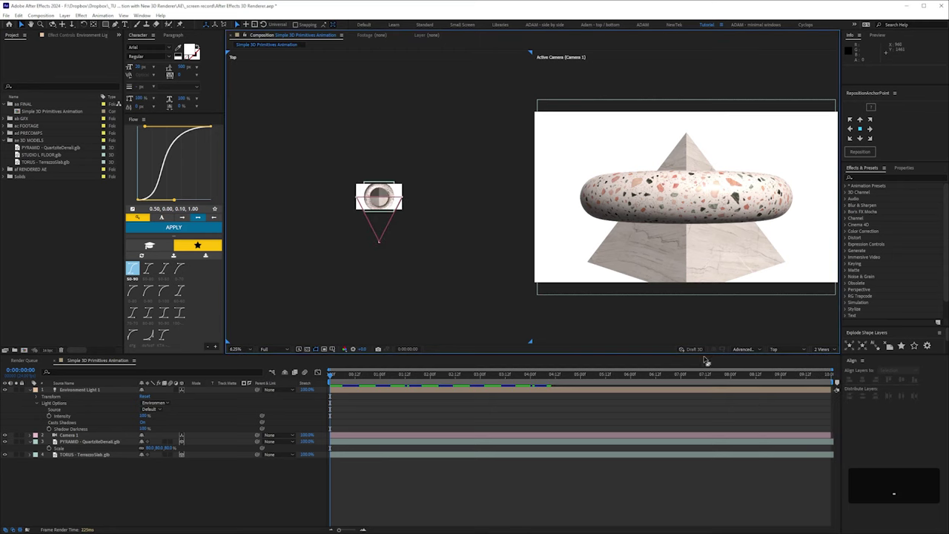
Reopen Renderer Options, fit the shadow casting box to the scene (size 1265), and apply.
{"action": "left_click", "coordinate": [743, 349]}
{"action": "left_click", "coordinate": [752, 384]}
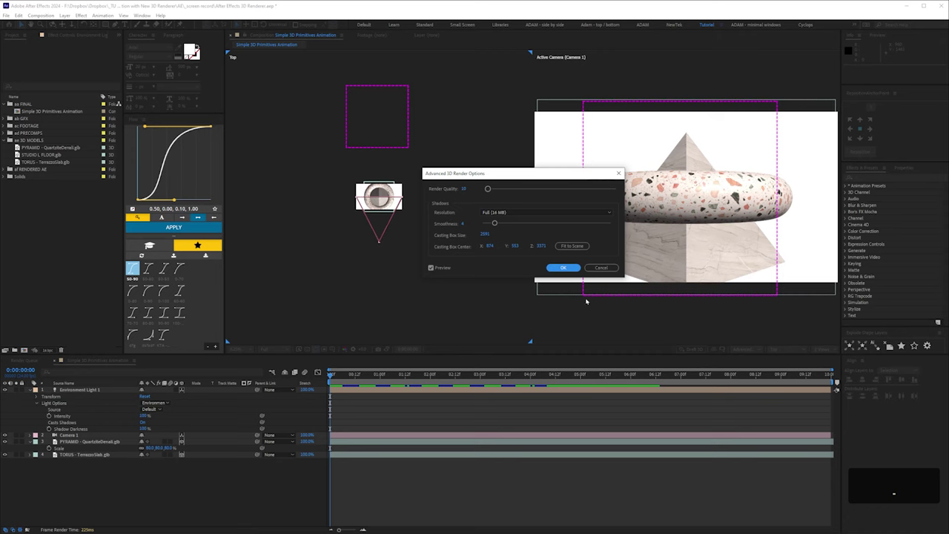
{"action": "left_click", "coordinate": [571, 246]}
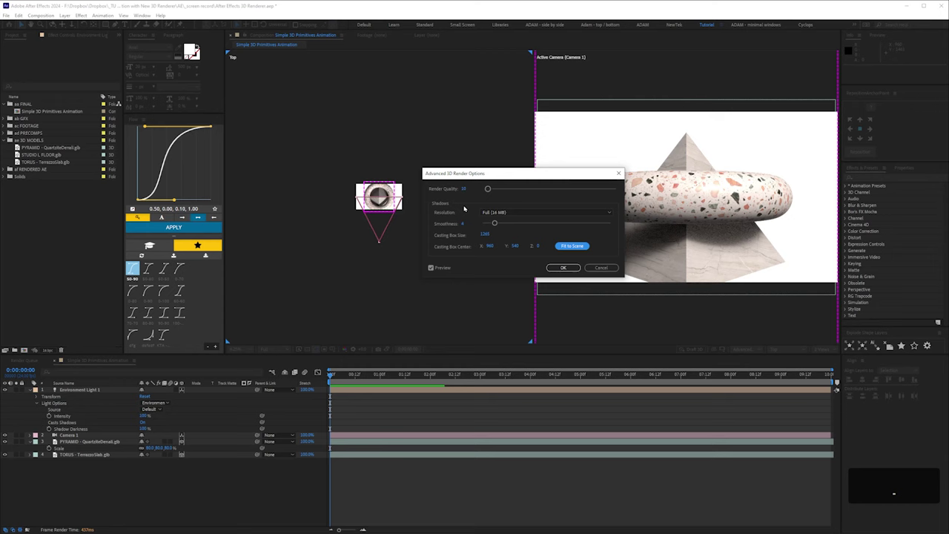
{"action": "left_click", "coordinate": [563, 268]}
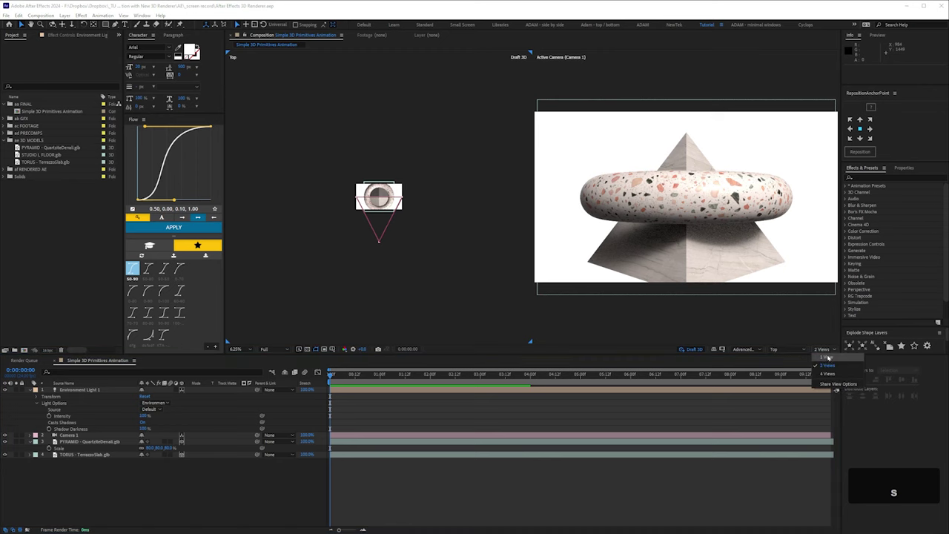
Switch the viewer to a single 1 View camera layout and leave Draft 3D preview on.
{"action": "left_click", "coordinate": [821, 353]}
{"action": "left_click", "coordinate": [824, 361]}
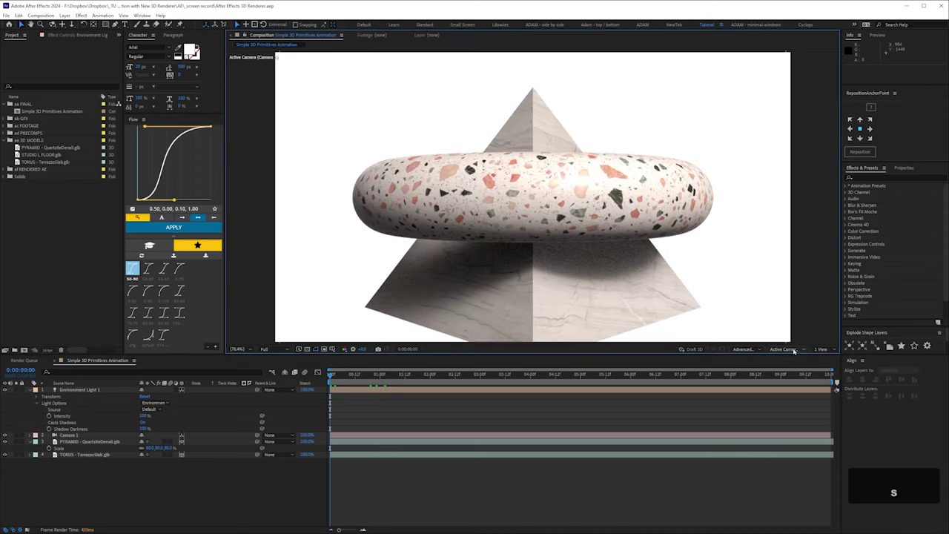
{"action": "left_click", "coordinate": [691, 349]}
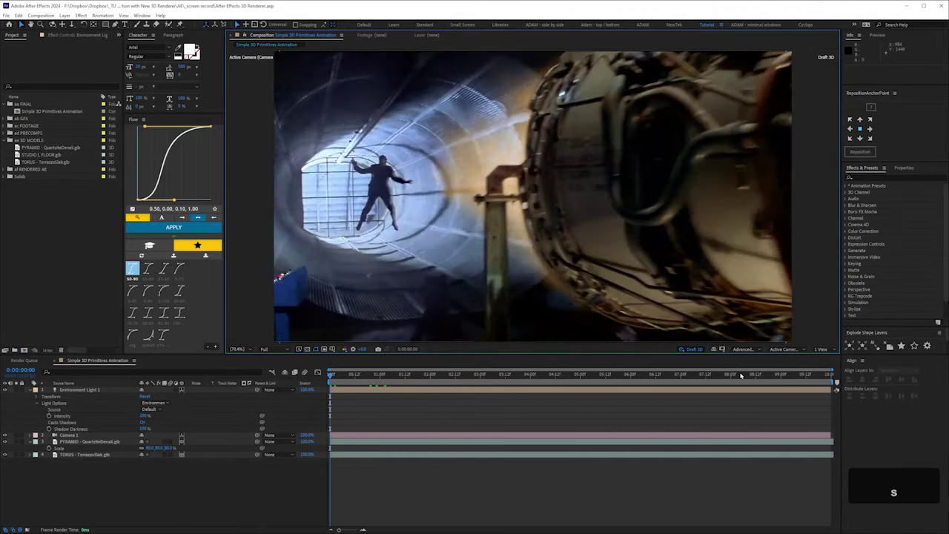
{"action": "left_click", "coordinate": [688, 350]}
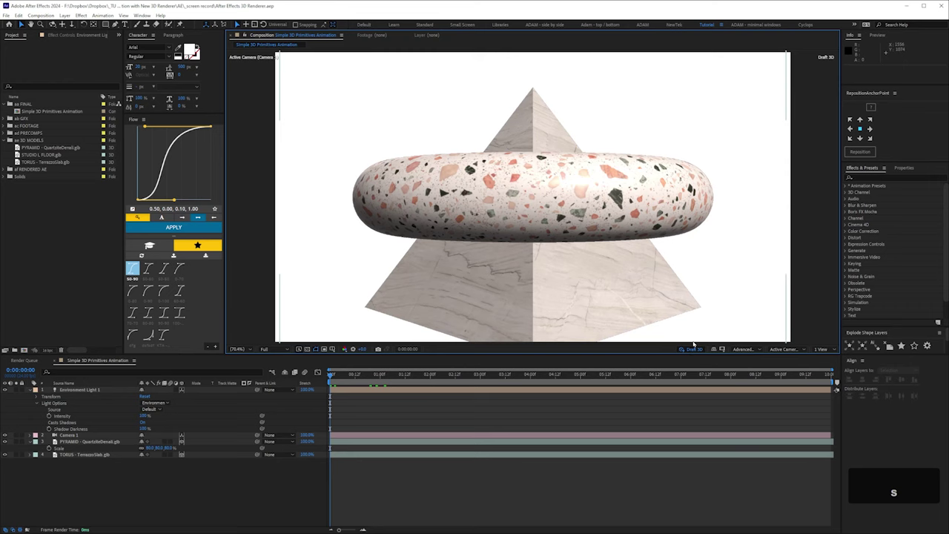
{"action": "left_click", "coordinate": [692, 348]}
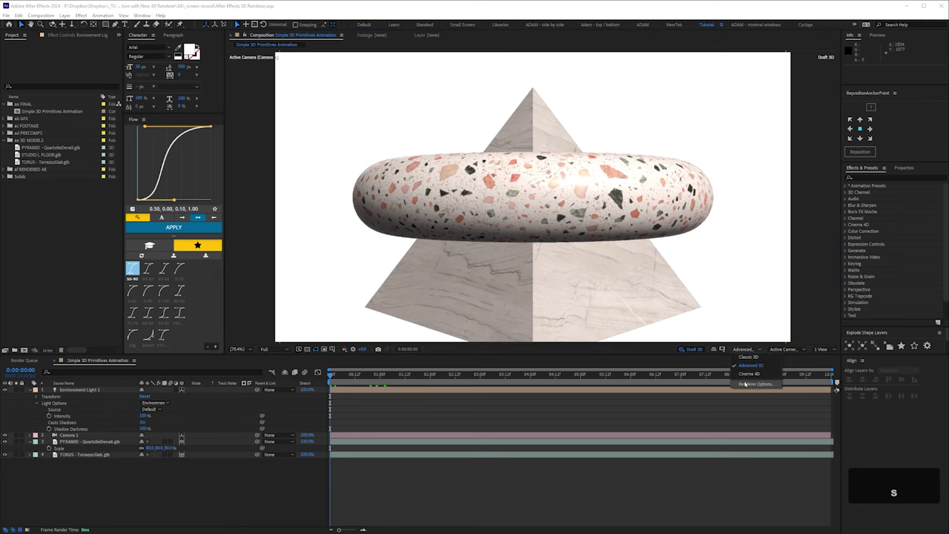
Set Advanced 3D options to Render Quality 4, Half (2 MB) shadow resolution, and Smoothness 2.
{"action": "left_click", "coordinate": [743, 349]}
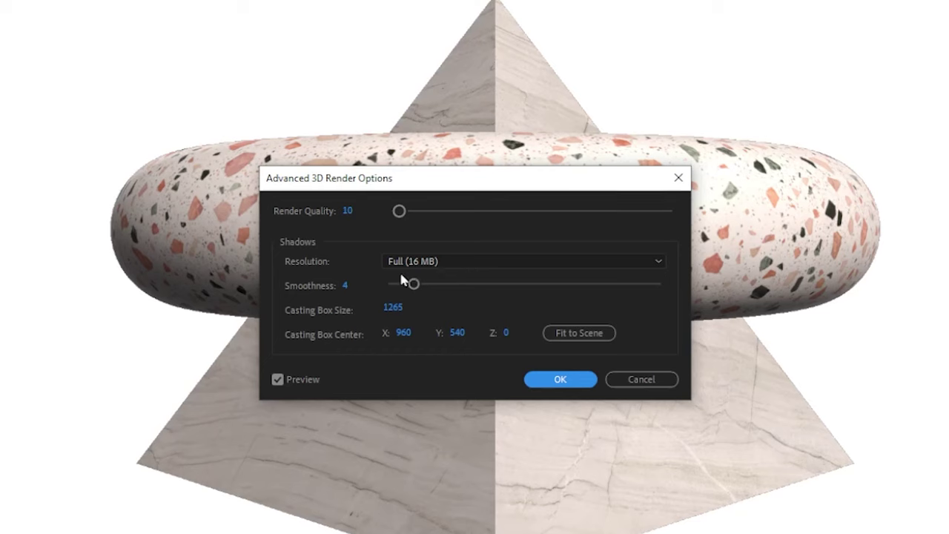
{"action": "left_click", "coordinate": [430, 264]}
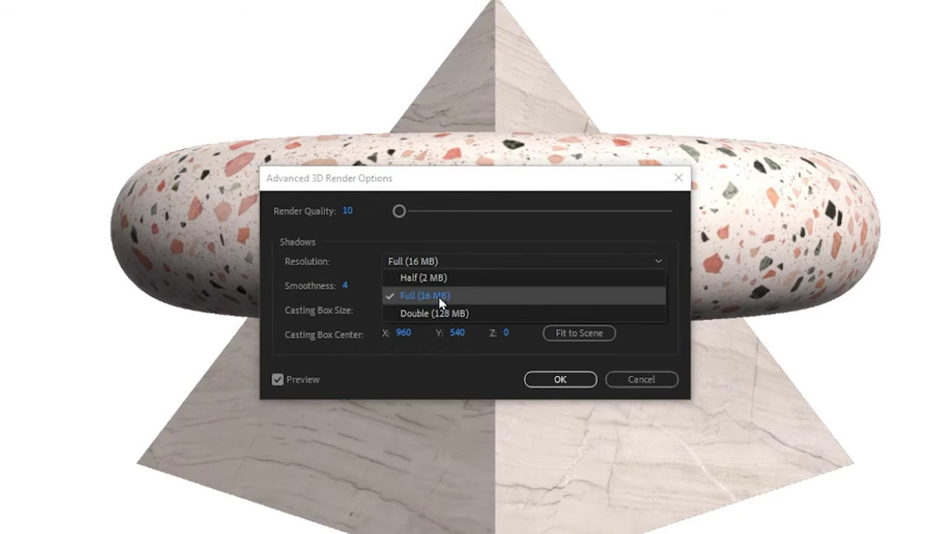
{"action": "left_click", "coordinate": [404, 277]}
{"action": "left_click", "coordinate": [346, 211]}
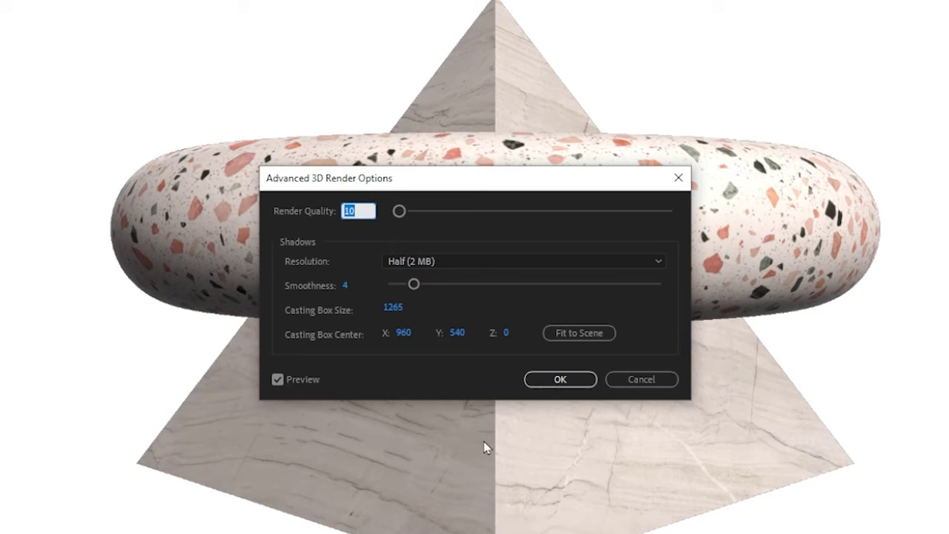
{"action": "type", "text": "4"}
{"action": "left_click", "coordinate": [344, 286]}
{"action": "type", "text": "2"}
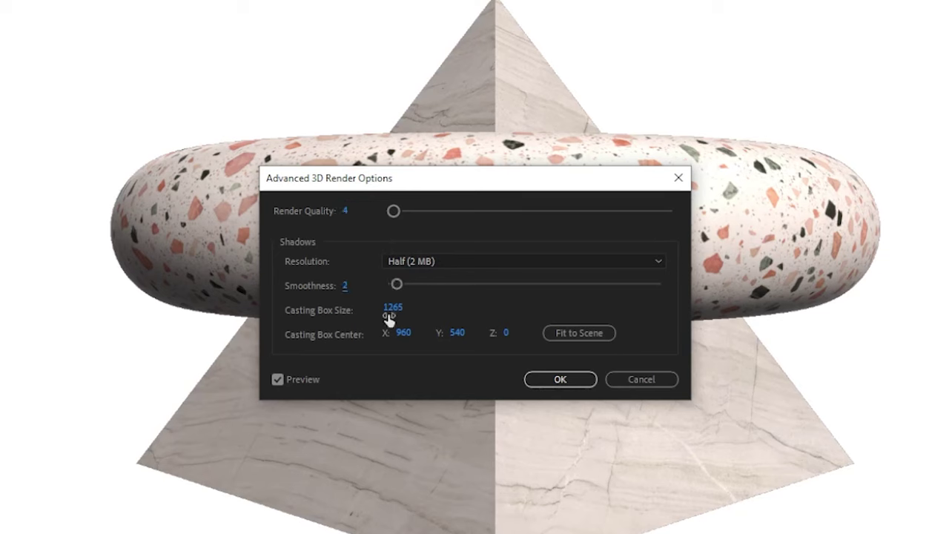
{"action": "left_click", "coordinate": [560, 379]}
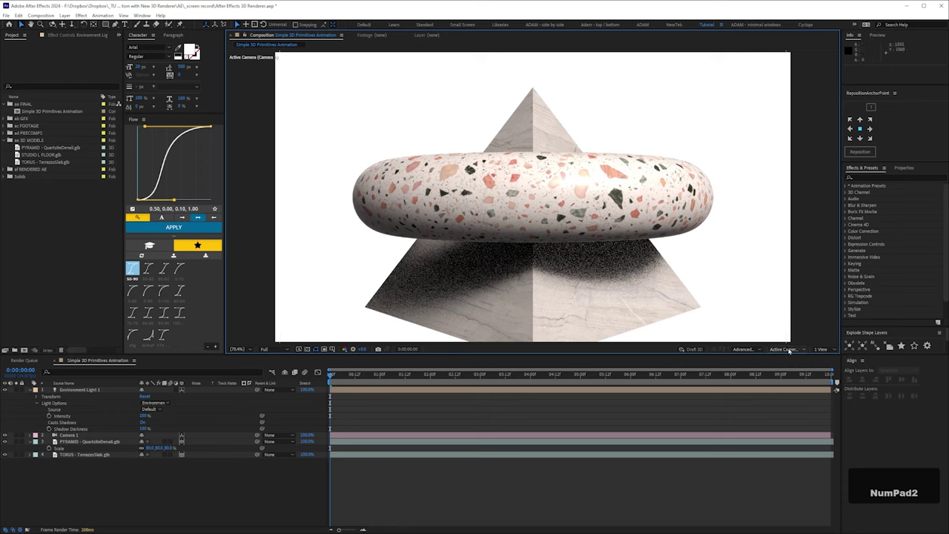
Switch to 2 Views and add studio_small_09_8k.hdr from the ab GFX folder to the timeline.
{"action": "left_click", "coordinate": [820, 349]}
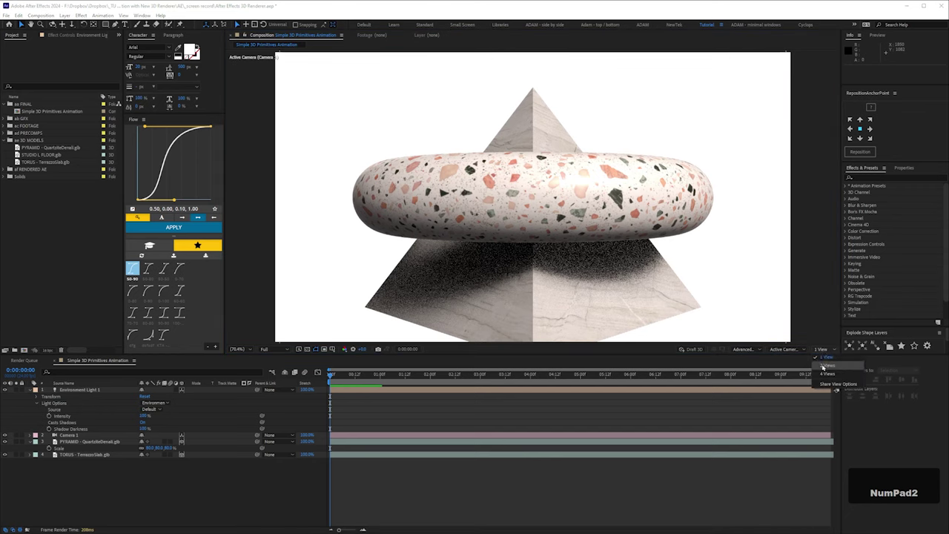
{"action": "left_click", "coordinate": [829, 365]}
{"action": "left_click", "coordinate": [356, 222]}
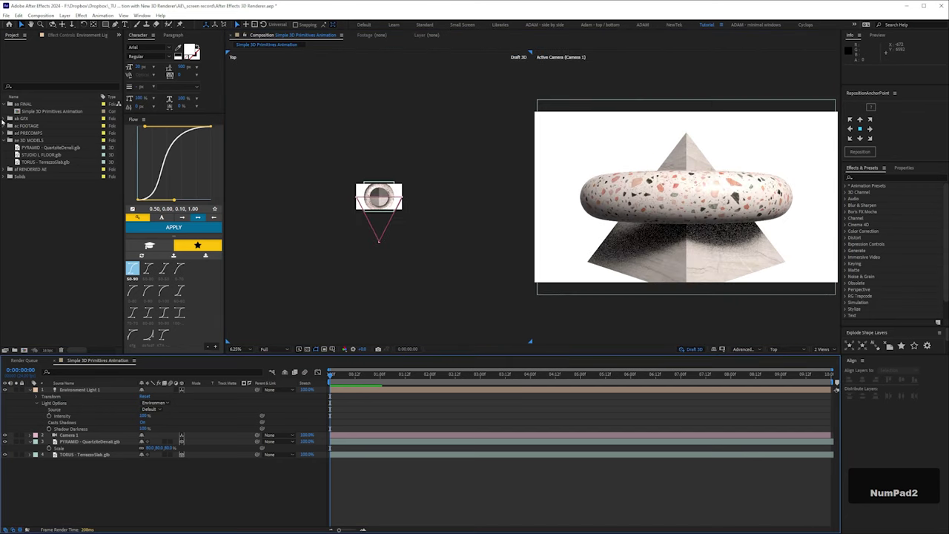
{"action": "left_click", "coordinate": [6, 119]}
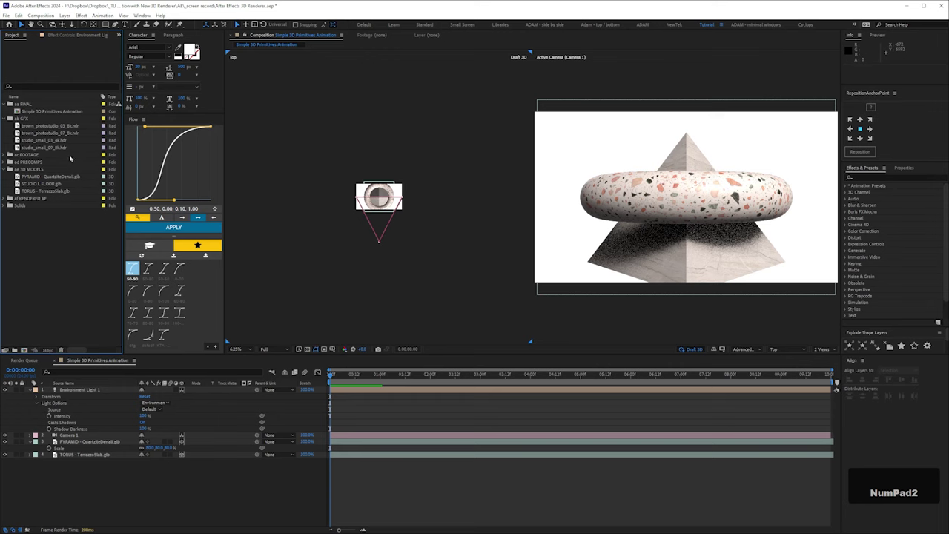
{"action": "left_click_drag", "start_coordinate": [46, 147], "coordinate": [117, 531]}
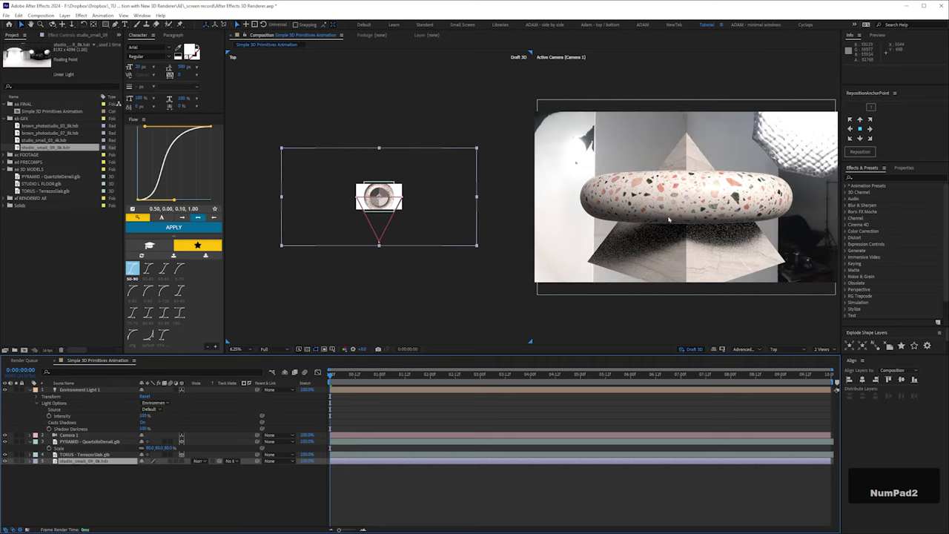
Set Environment Light 1's source to studio_small_09_8k.hdr and return to 1 View.
{"action": "left_click", "coordinate": [149, 409]}
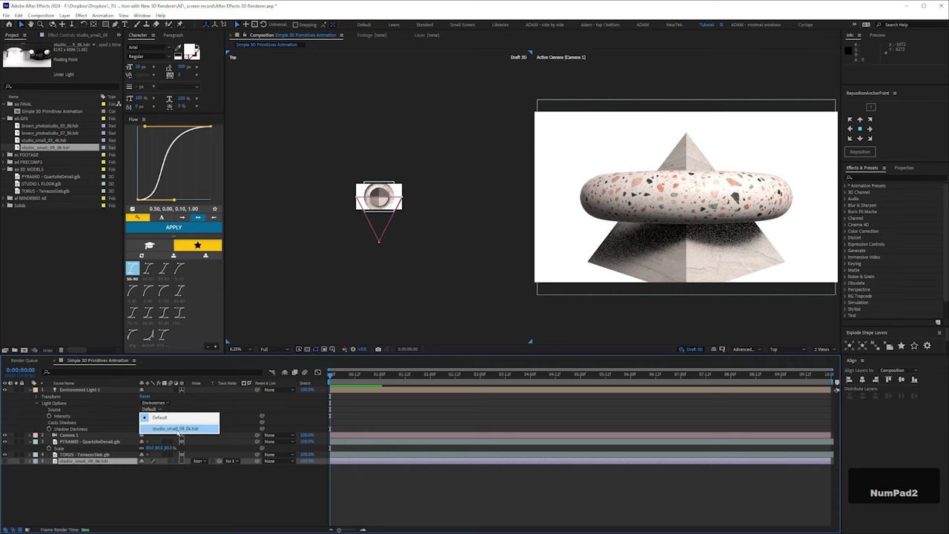
{"action": "left_click", "coordinate": [180, 429]}
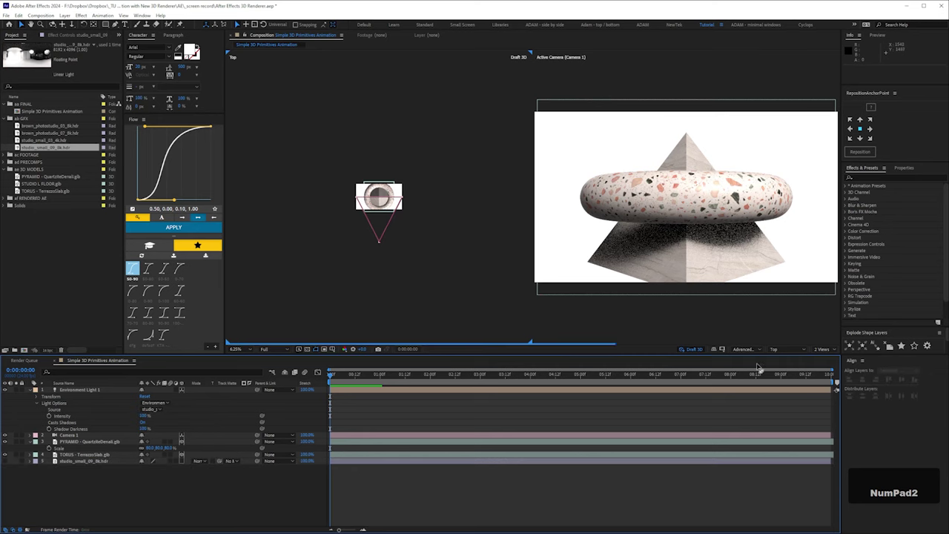
{"action": "left_click", "coordinate": [821, 348]}
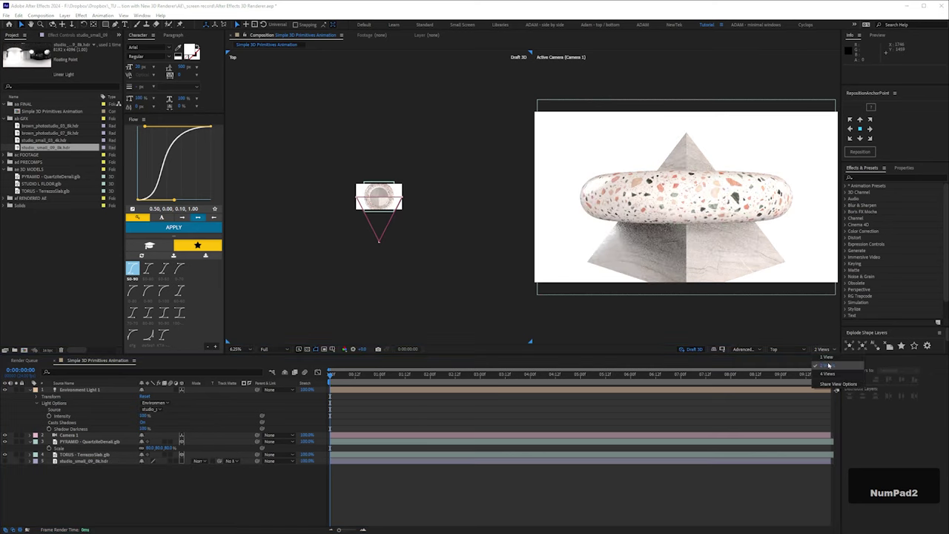
{"action": "left_click", "coordinate": [824, 360]}
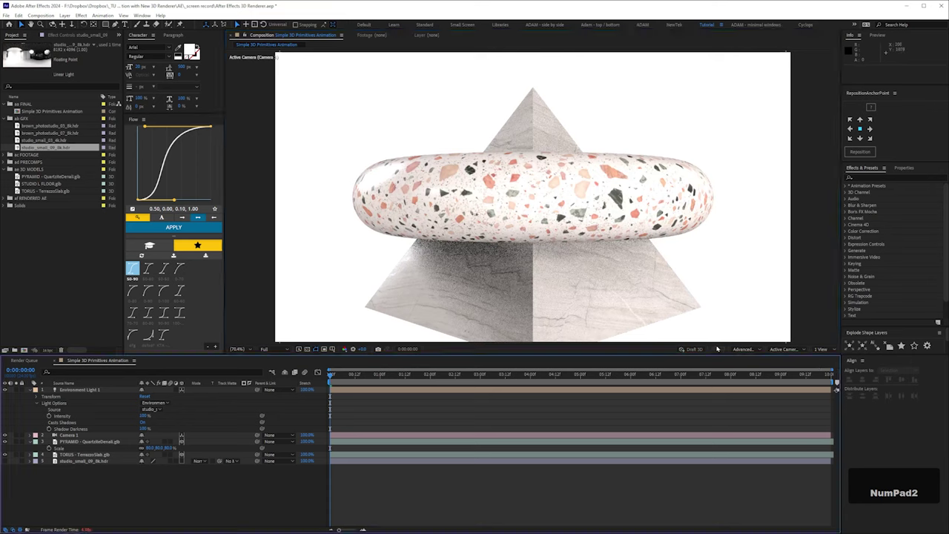
Set Advanced 3D options to Full (16 MB) shadow resolution, Render Quality 30, and Smoothness 20.
{"action": "left_click", "coordinate": [743, 349]}
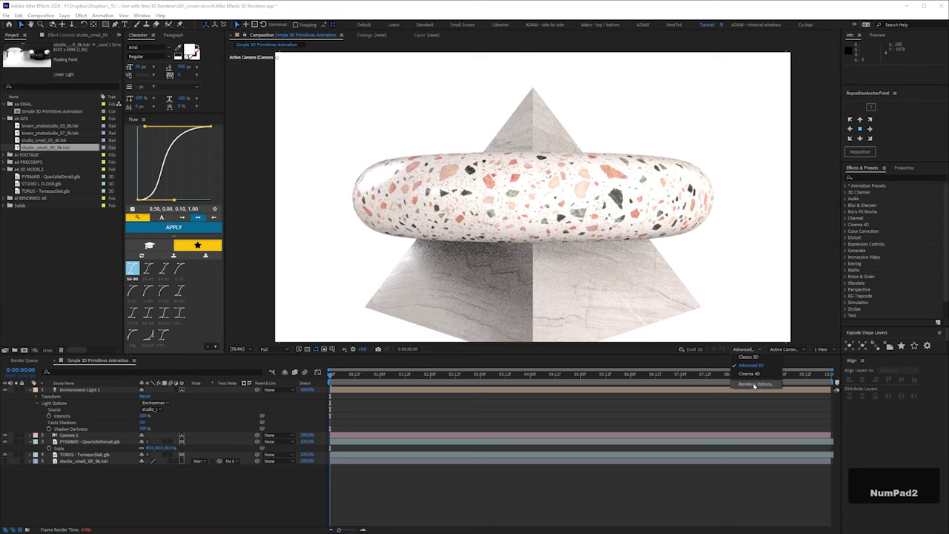
{"action": "left_click", "coordinate": [749, 384]}
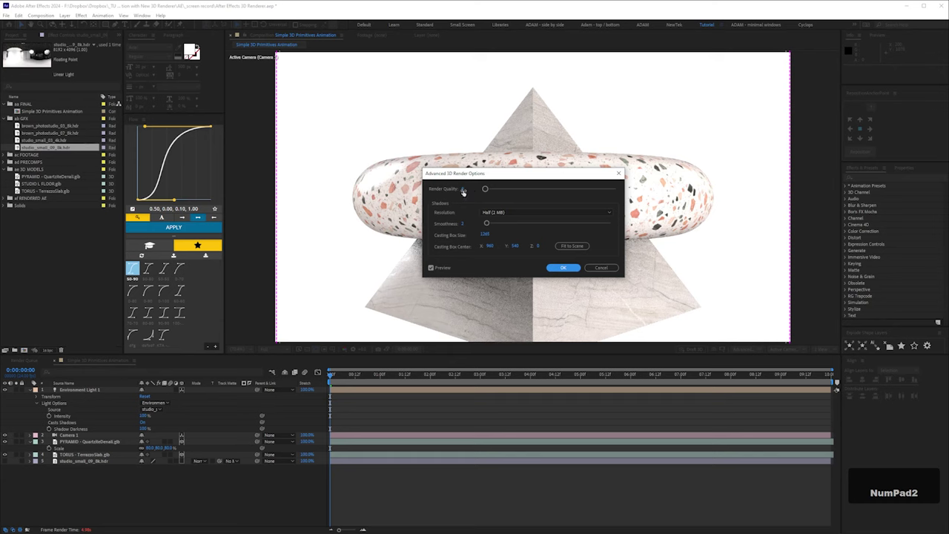
{"action": "left_click", "coordinate": [509, 212]}
{"action": "left_click", "coordinate": [507, 232]}
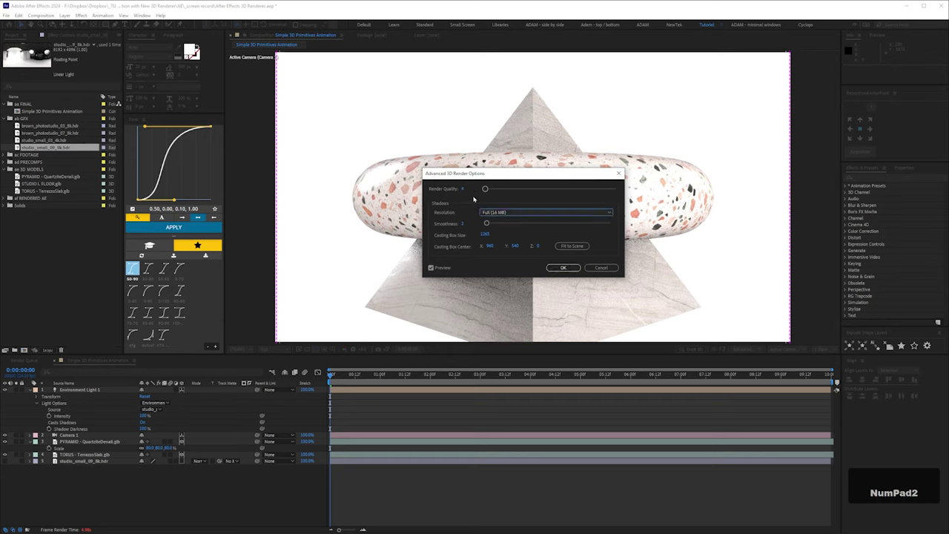
{"action": "type", "text": "0"}
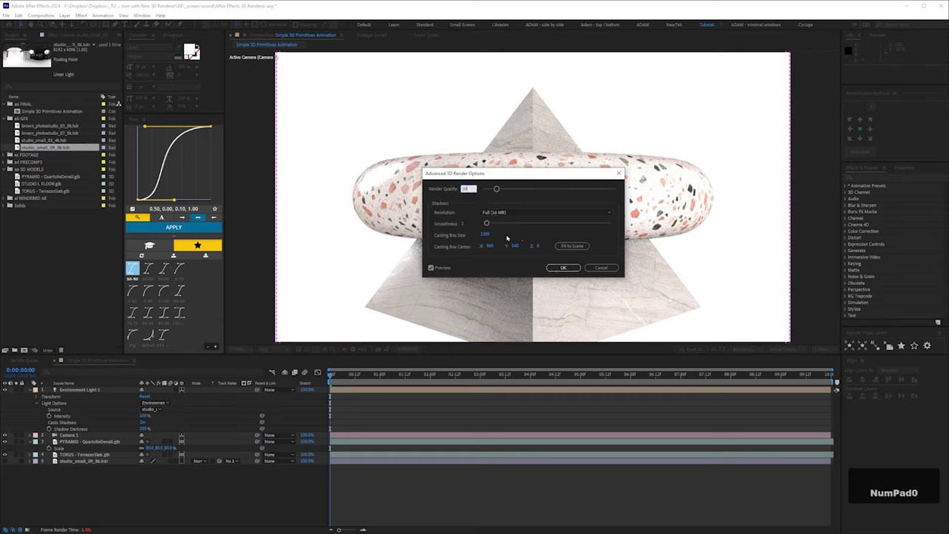
{"action": "left_click", "coordinate": [462, 224]}
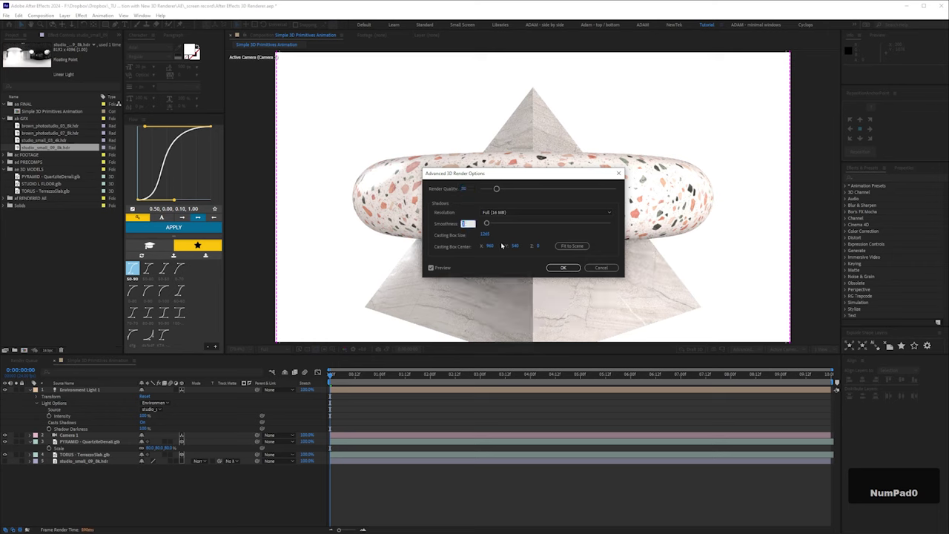
{"action": "type", "text": "20"}
{"action": "left_click", "coordinate": [563, 268]}
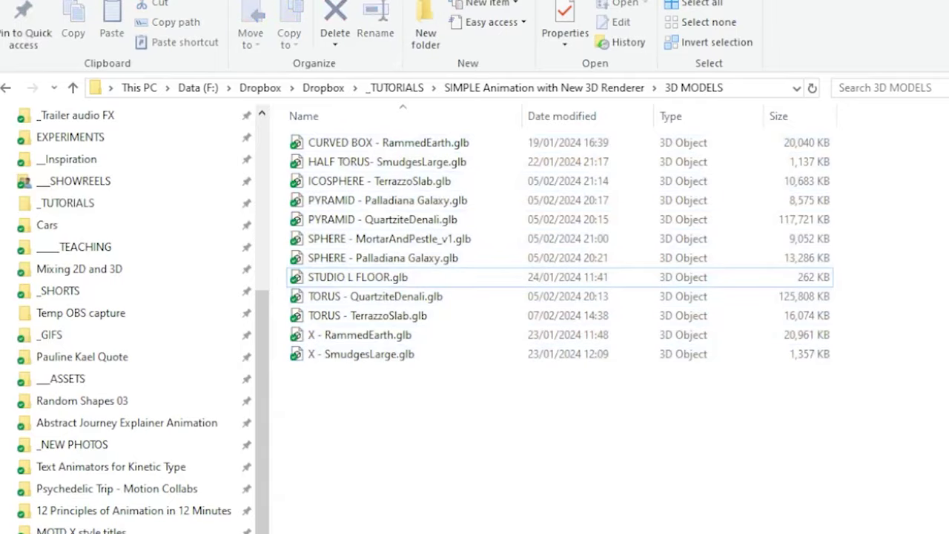
Drag a selection box across the 3D MODELS file list to select the twelve .glb models.
{"action": "left_click_drag", "start_coordinate": [637, 526], "coordinate": [314, 84]}
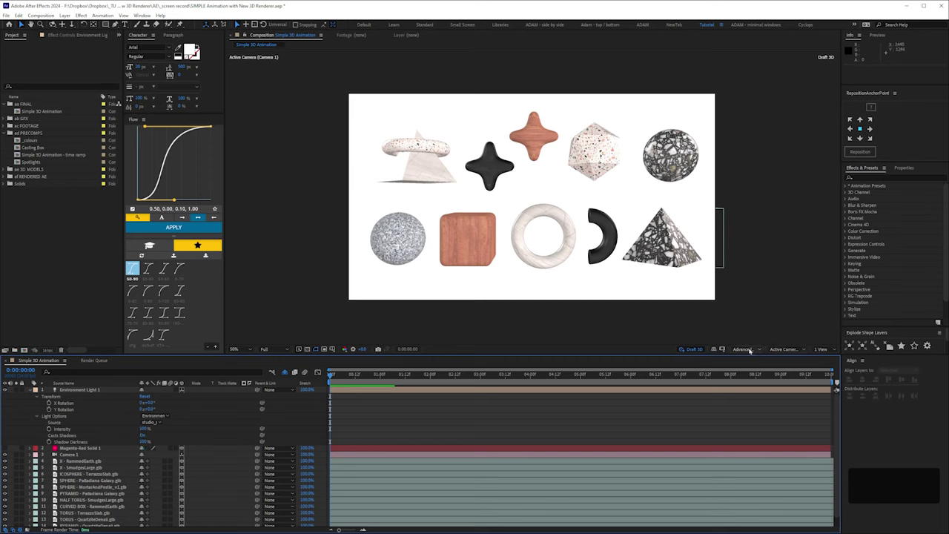
Turn off Draft 3D and scrub Environment Light 1's Y Rotation to a new angle.
{"action": "left_click", "coordinate": [692, 349]}
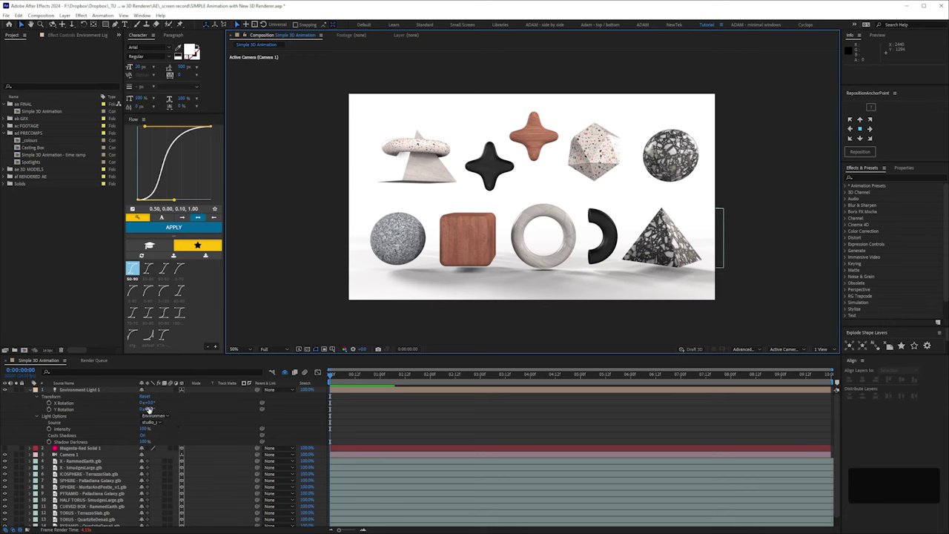
{"action": "left_click", "coordinate": [63, 409]}
{"action": "left_click_drag", "start_coordinate": [152, 409], "coordinate": [192, 412]}
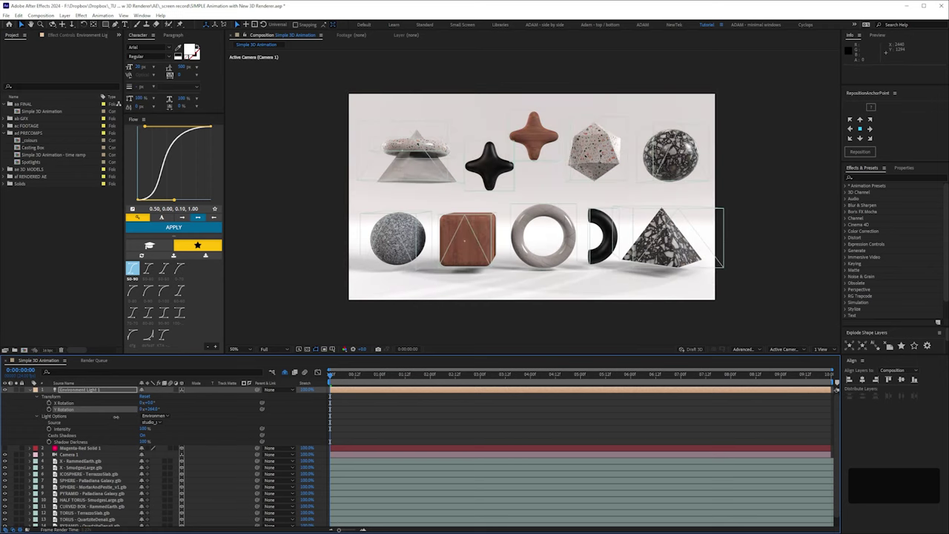
{"action": "left_click_drag", "start_coordinate": [181, 404], "coordinate": [180, 461]}
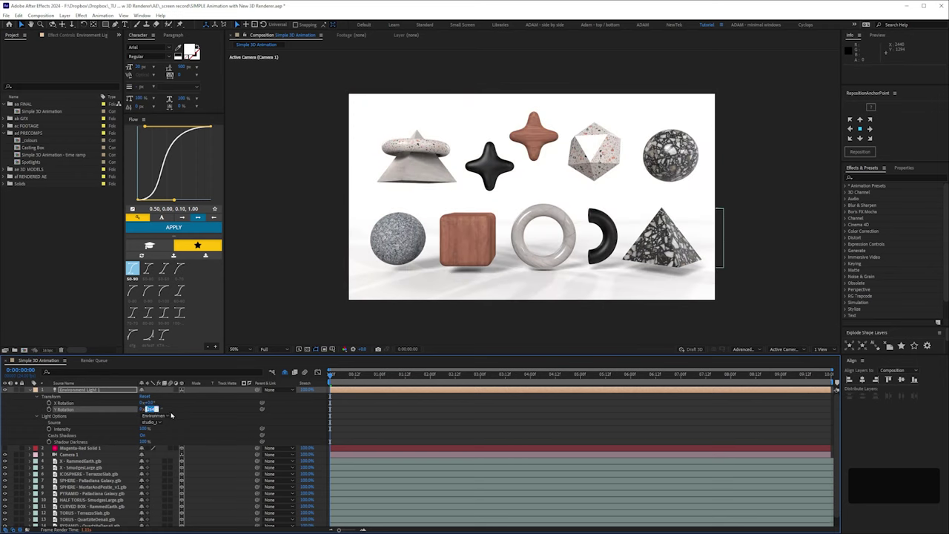
{"action": "key", "text": "Return"}
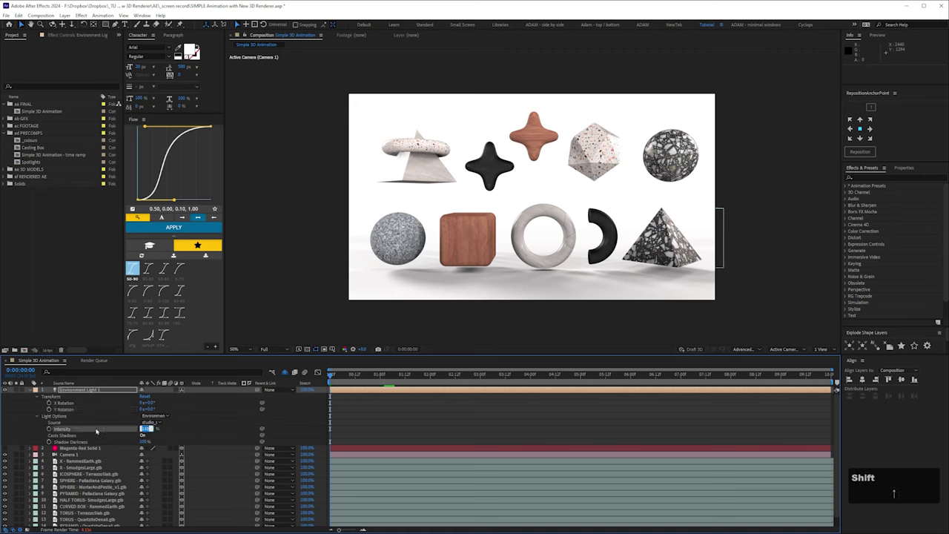
Retune Environment Light 1's Intensity and Shadow Darkness values, then bring up the timeline's New layer menu.
{"action": "key", "text": "shift+Up"}
{"action": "left_click", "coordinate": [151, 430]}
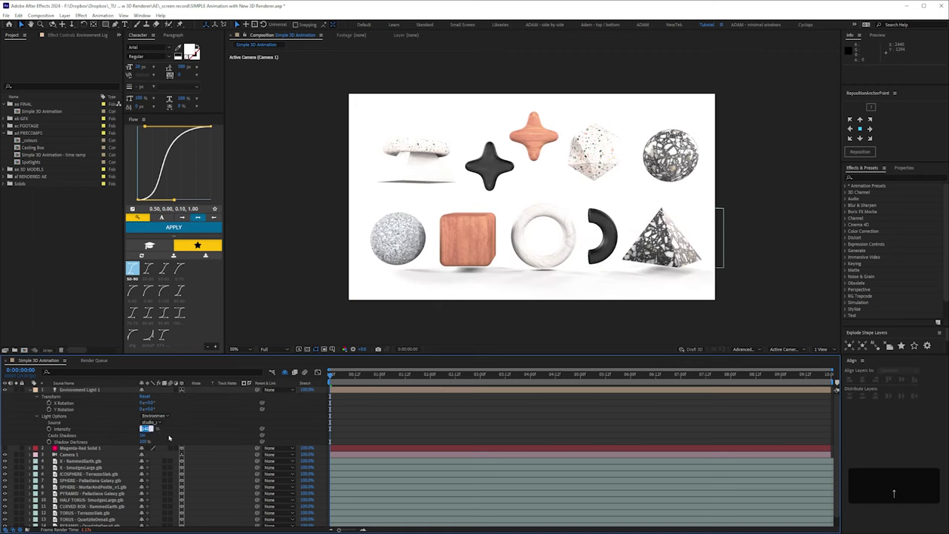
{"action": "key", "text": "Return"}
{"action": "key", "text": "Return"}
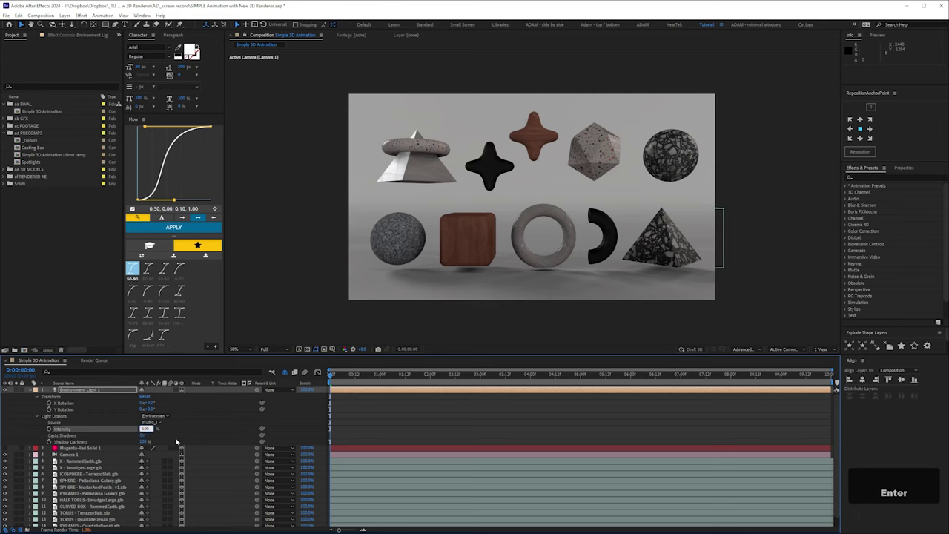
{"action": "left_click", "coordinate": [146, 441]}
{"action": "type", "text": "0"}
{"action": "key", "text": "Return"}
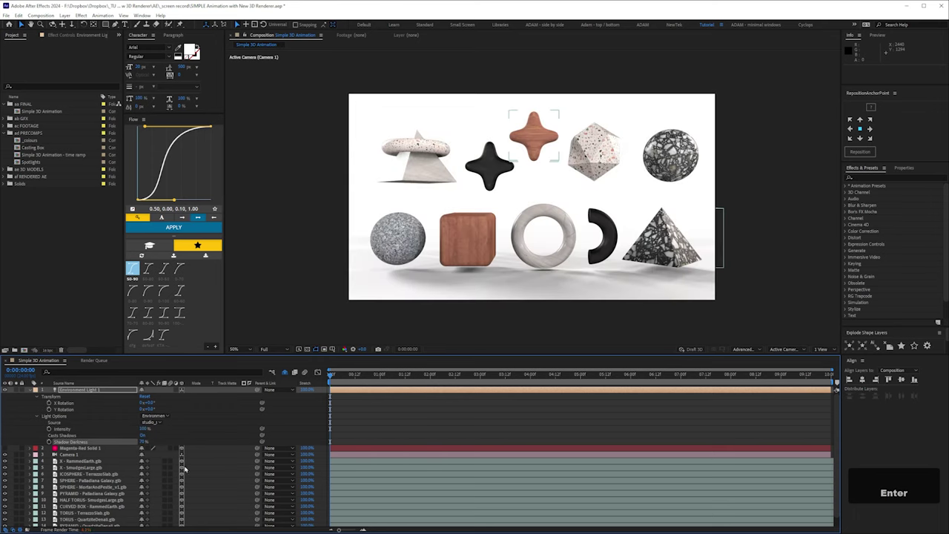
{"action": "left_click", "coordinate": [142, 442]}
{"action": "type", "text": "1"}
{"action": "key", "text": "Return"}
{"action": "right_click", "coordinate": [109, 414]}
{"action": "mouse_move", "coordinate": [149, 416]}
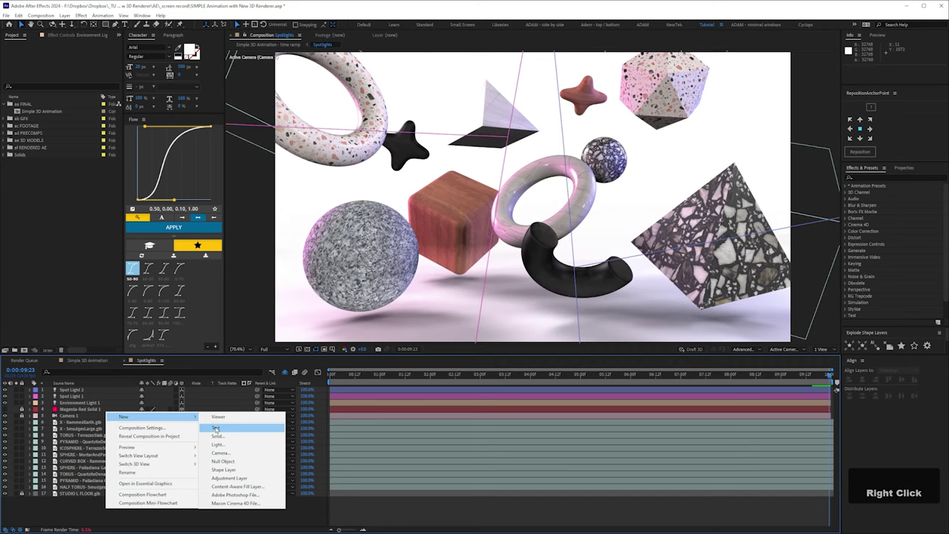
Start a new Spot light in the Spotlights comp, then cancel without adding it.
{"action": "left_click", "coordinate": [217, 444]}
{"action": "left_click", "coordinate": [473, 160]}
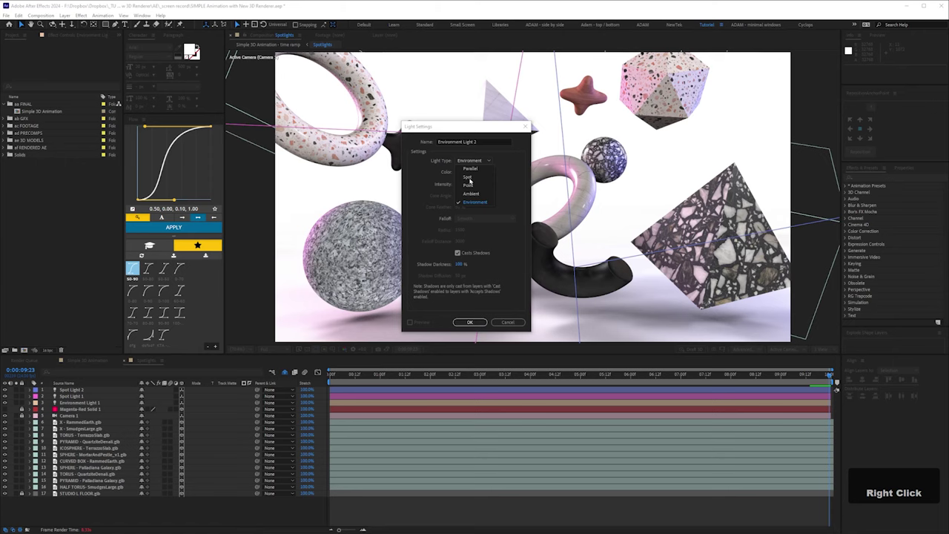
{"action": "left_click", "coordinate": [467, 178]}
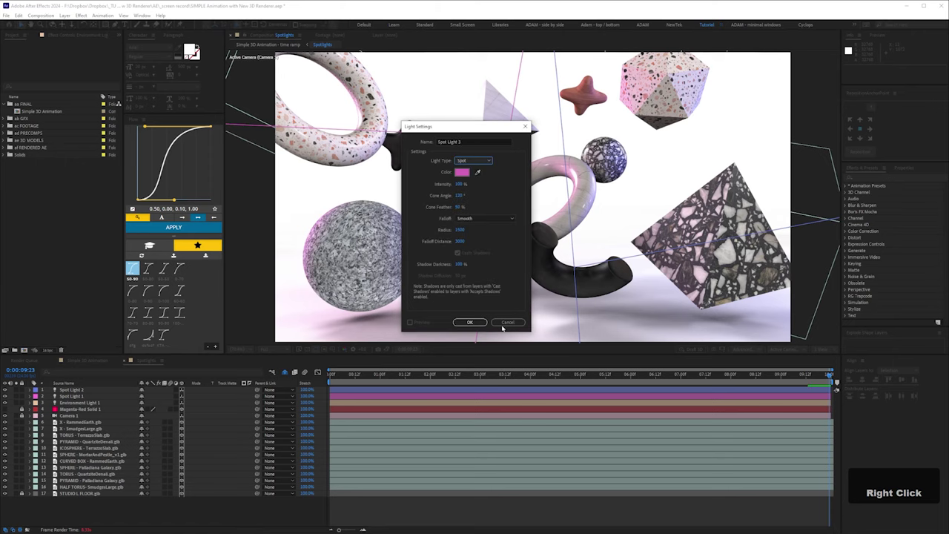
{"action": "left_click", "coordinate": [503, 323]}
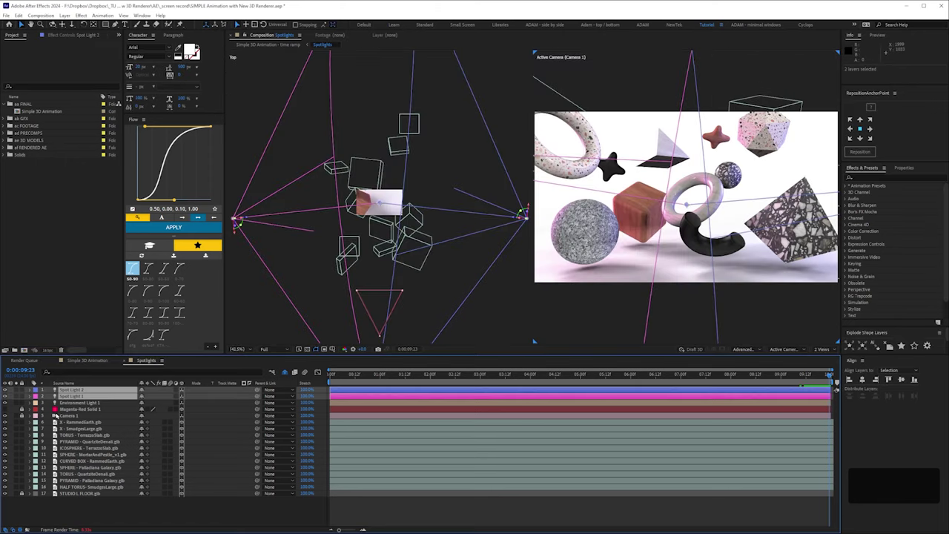
Return to a single camera view and deselect the two spotlight layers.
{"action": "left_click", "coordinate": [821, 349]}
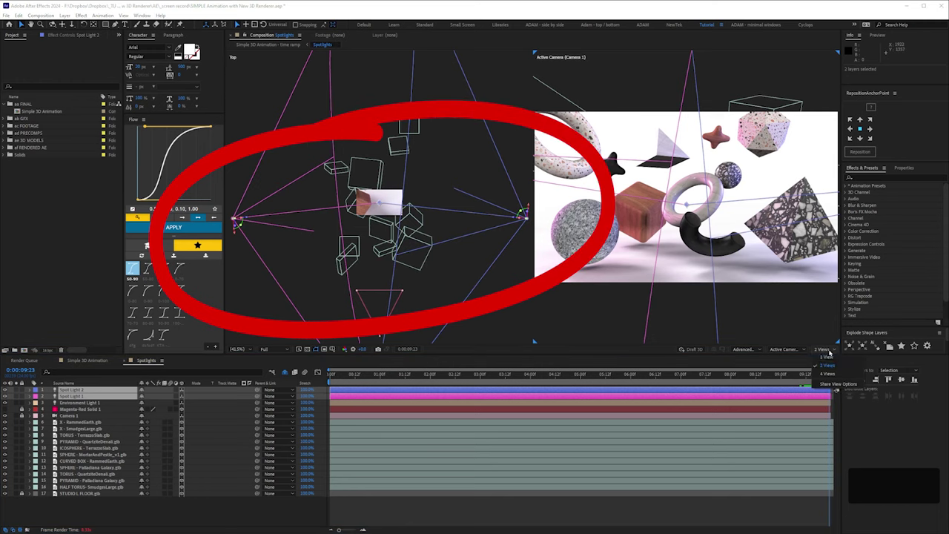
{"action": "left_click", "coordinate": [822, 360]}
{"action": "key", "text": "ctrl+shift+a"}
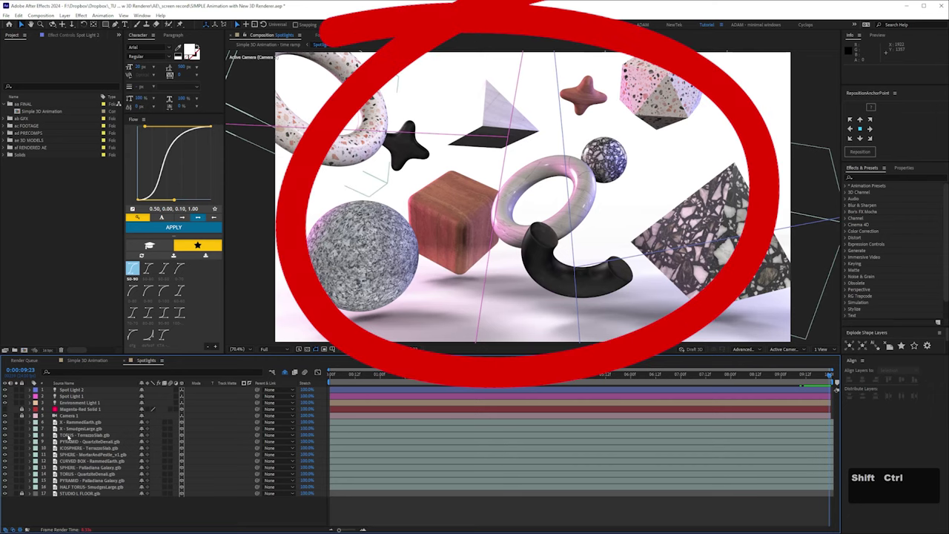
Toggle layer controls off and on with Ctrl+Shift+H, then reveal Camera 1's Position.
{"action": "key", "text": "ctrl+shift+h"}
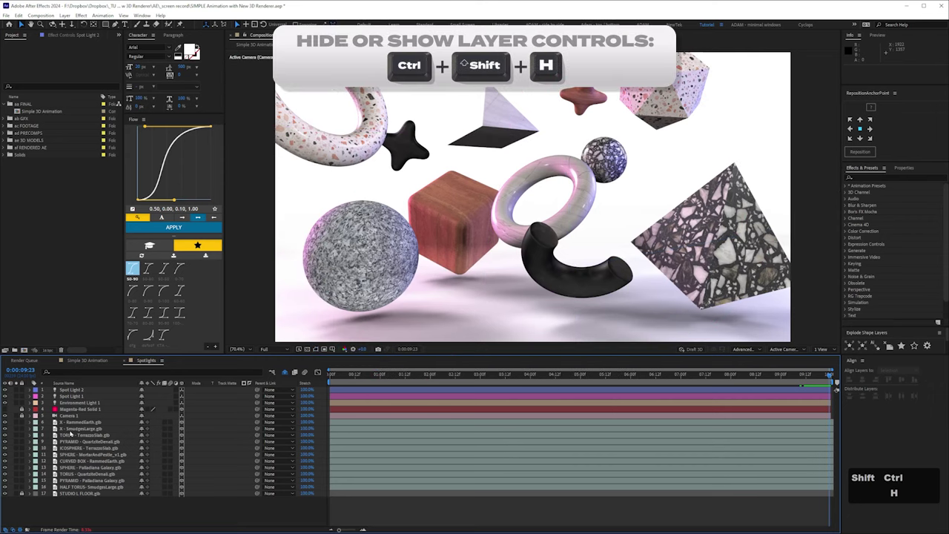
{"action": "key", "text": "ctrl+shift+h"}
{"action": "key", "text": "ctrl+shift+h"}
{"action": "key", "text": "ctrl+shift+h"}
{"action": "left_click", "coordinate": [662, 415]}
{"action": "key", "text": "p"}
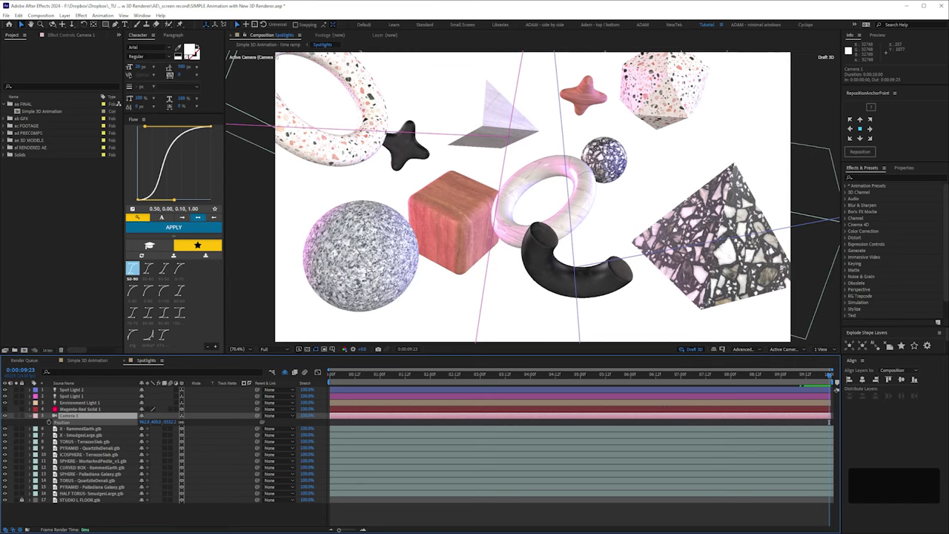
Scrub Camera 1's Position Z to frame the shapes closer, undoing the extra change.
{"action": "left_click_drag", "start_coordinate": [171, 421], "coordinate": [226, 419]}
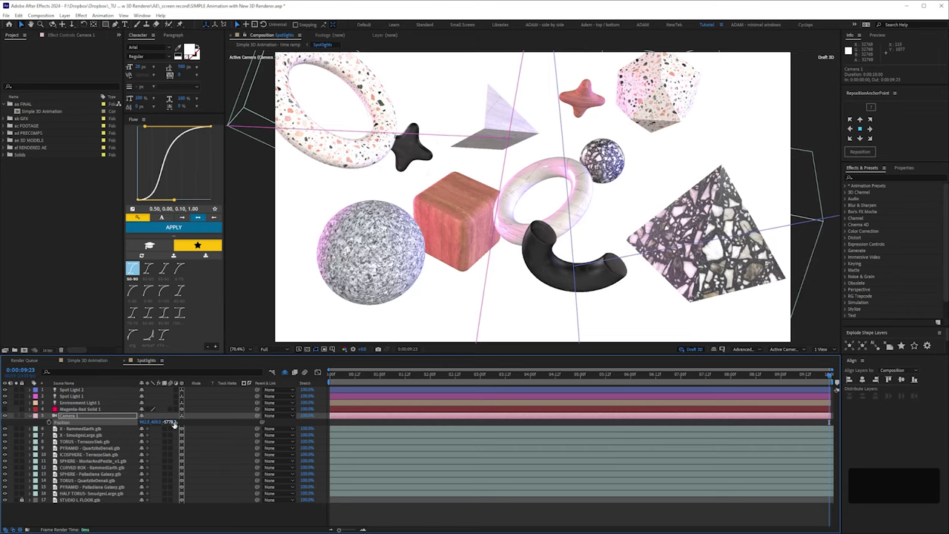
{"action": "left_click_drag", "start_coordinate": [169, 421], "coordinate": [117, 423]}
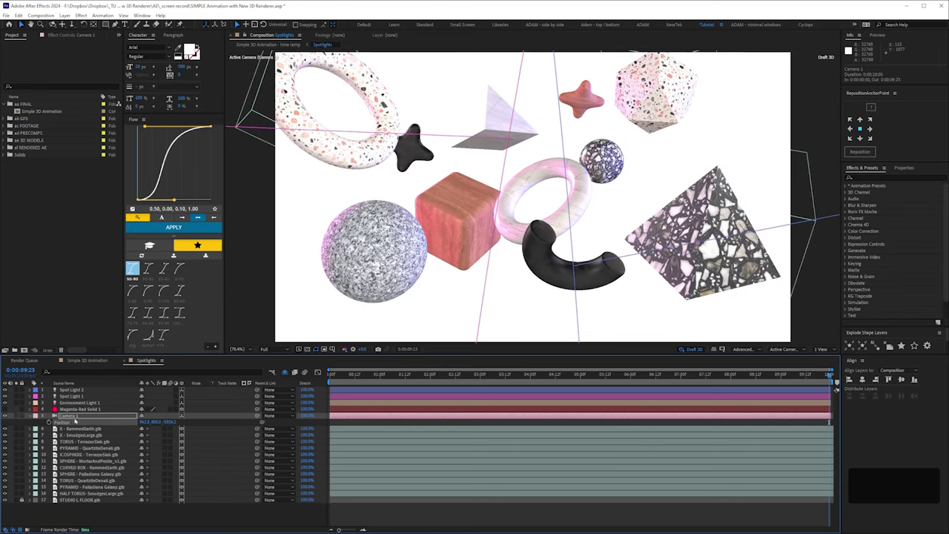
{"action": "left_click", "coordinate": [198, 448]}
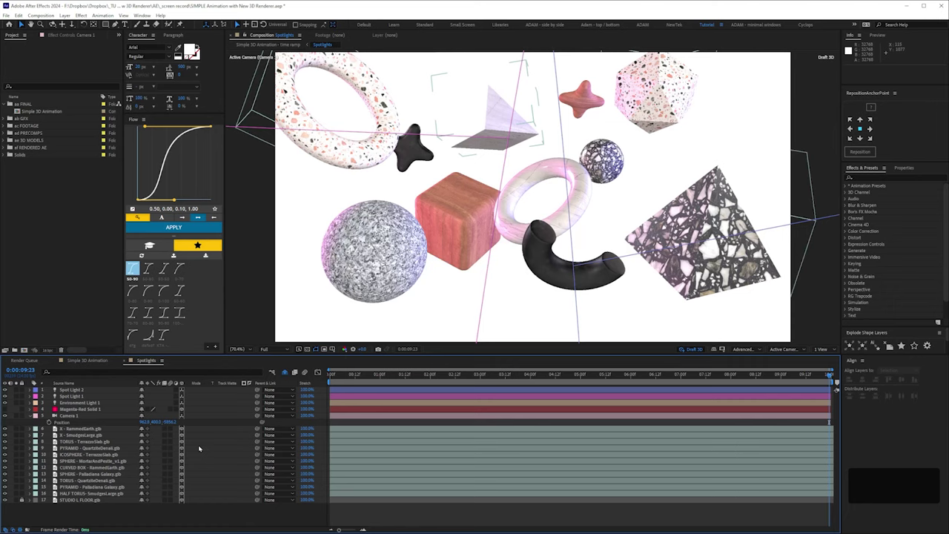
{"action": "key", "text": "ctrl+z"}
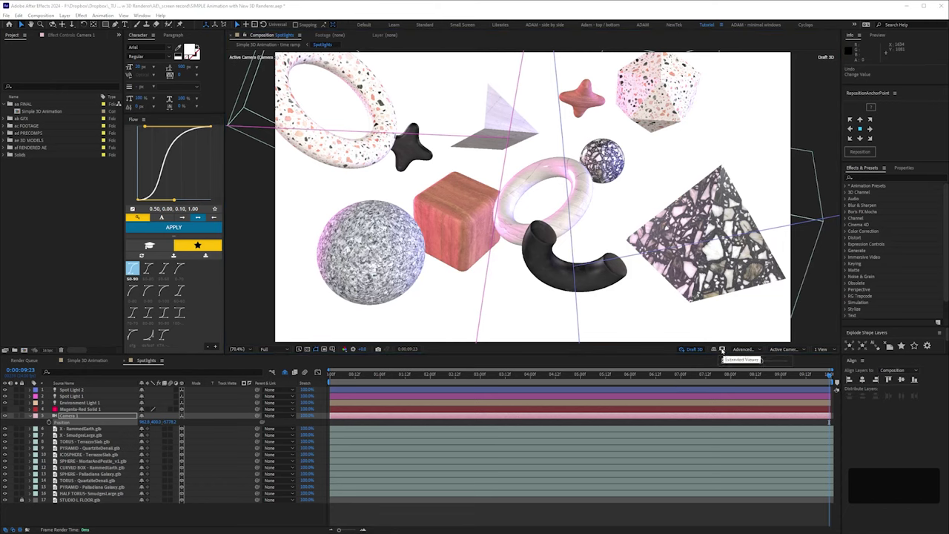
Toggle Extended Viewer and the 3D ground plane on and off, leaving both off.
{"action": "left_click", "coordinate": [722, 349]}
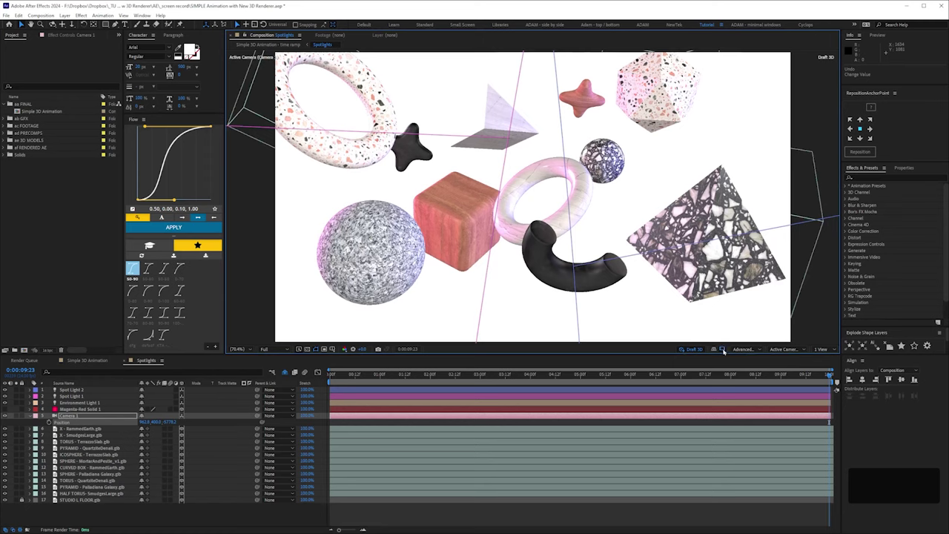
{"action": "left_click", "coordinate": [723, 349]}
{"action": "left_click", "coordinate": [713, 350]}
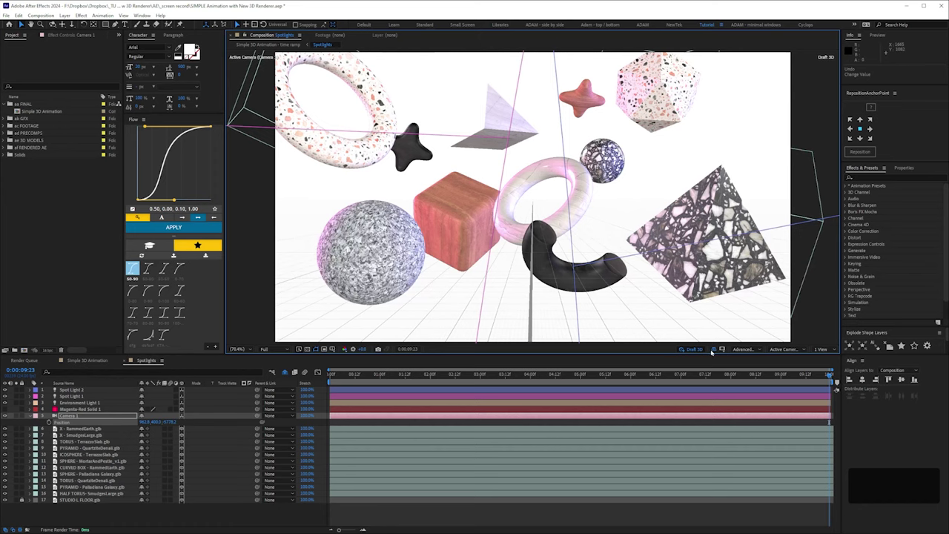
{"action": "left_click", "coordinate": [713, 350]}
{"action": "left_click", "coordinate": [722, 349]}
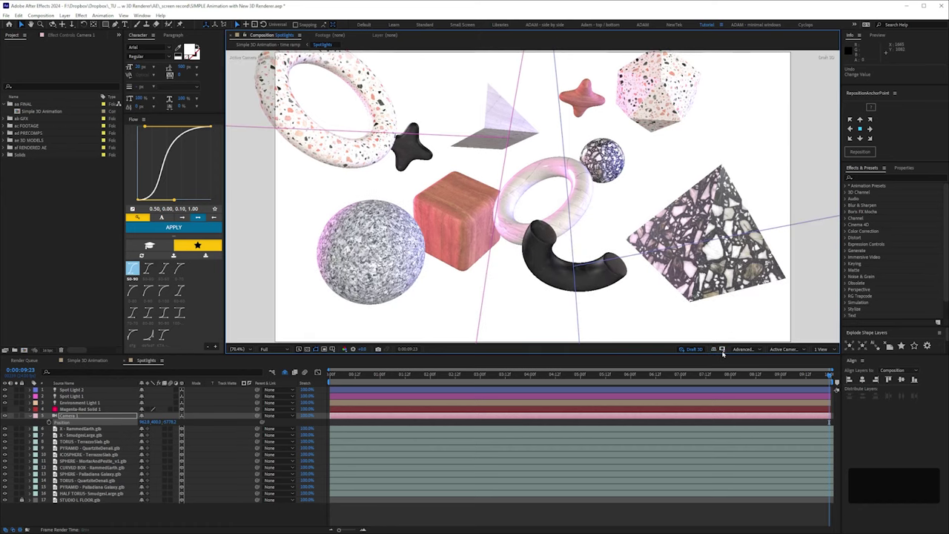
{"action": "left_click", "coordinate": [723, 349]}
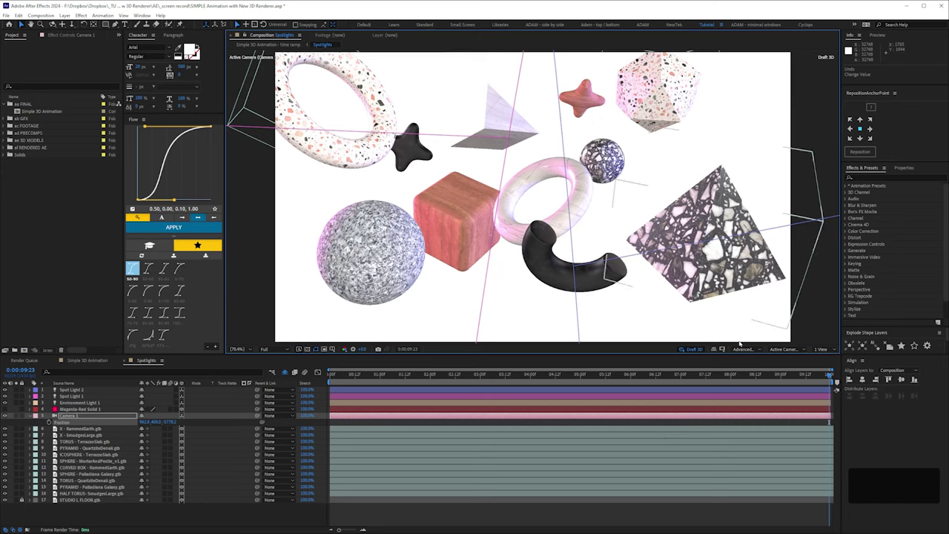
Review the Advanced 3D options in Composition Settings' 3D Renderer tab, then open the Casting Box comp.
{"action": "left_click", "coordinate": [743, 349]}
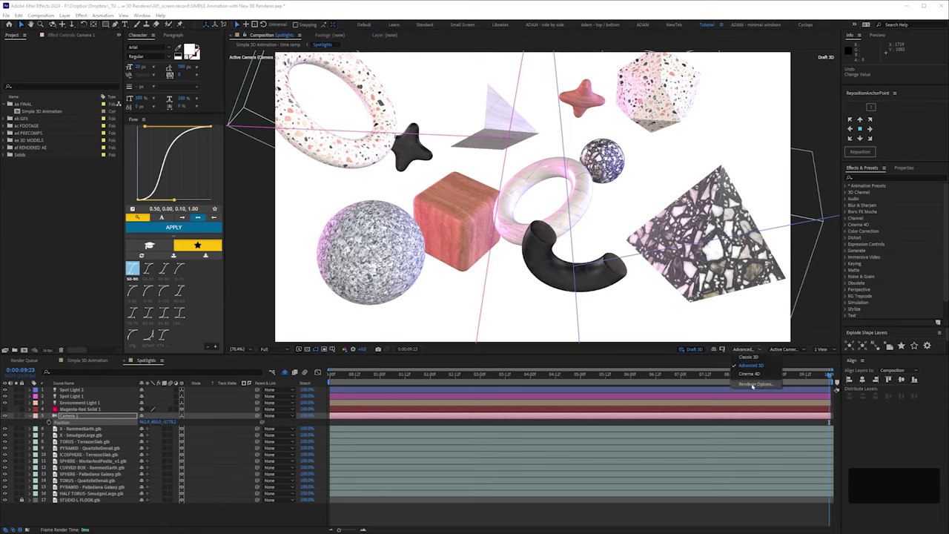
{"action": "left_click", "coordinate": [76, 421]}
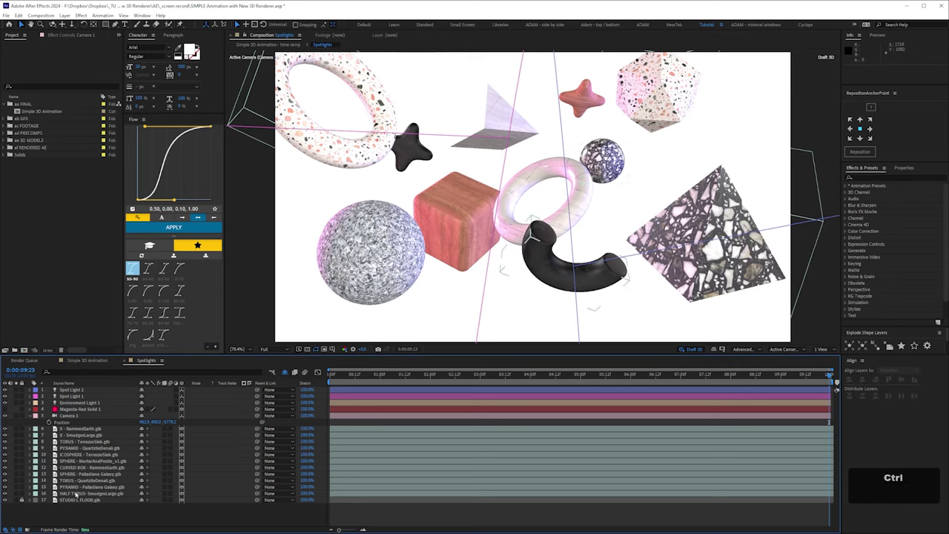
{"action": "key", "text": "ctrl+k"}
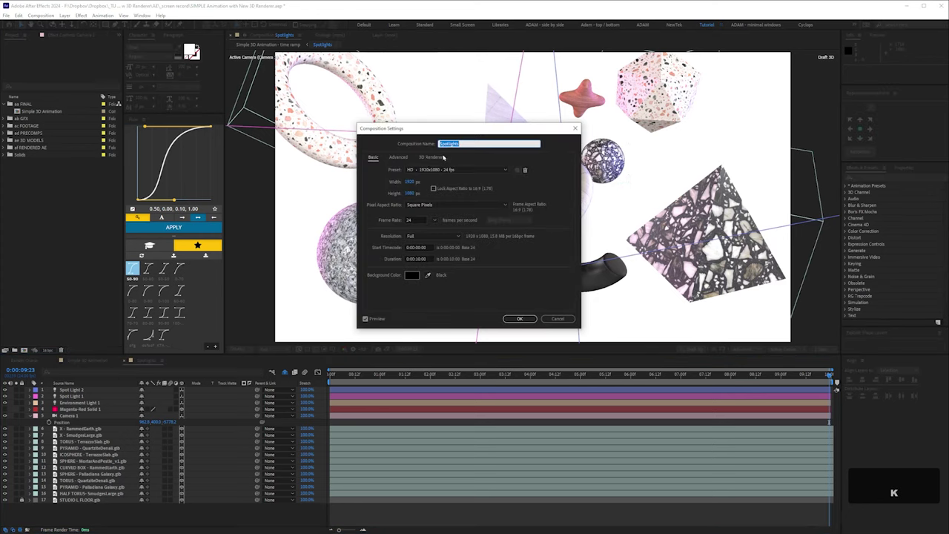
{"action": "left_click", "coordinate": [429, 157]}
{"action": "left_click", "coordinate": [518, 192]}
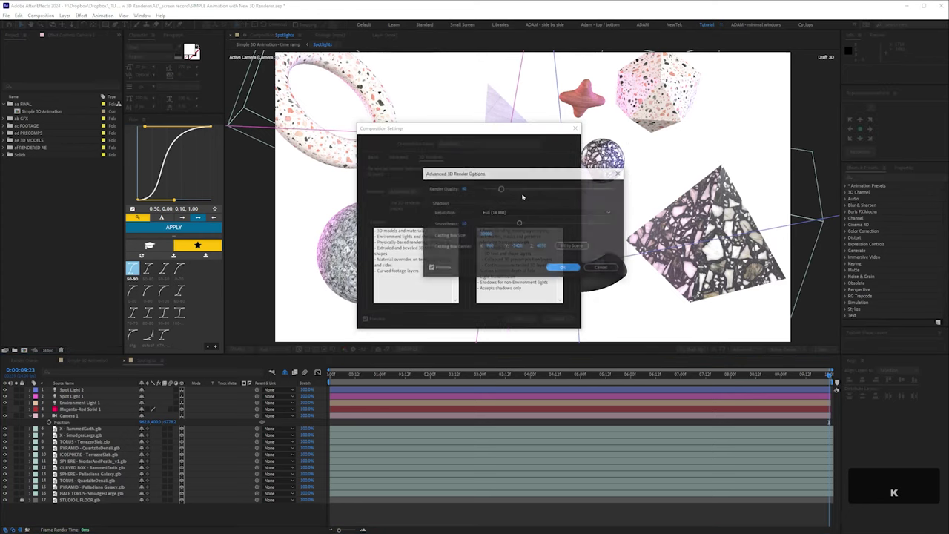
{"action": "left_click", "coordinate": [600, 267]}
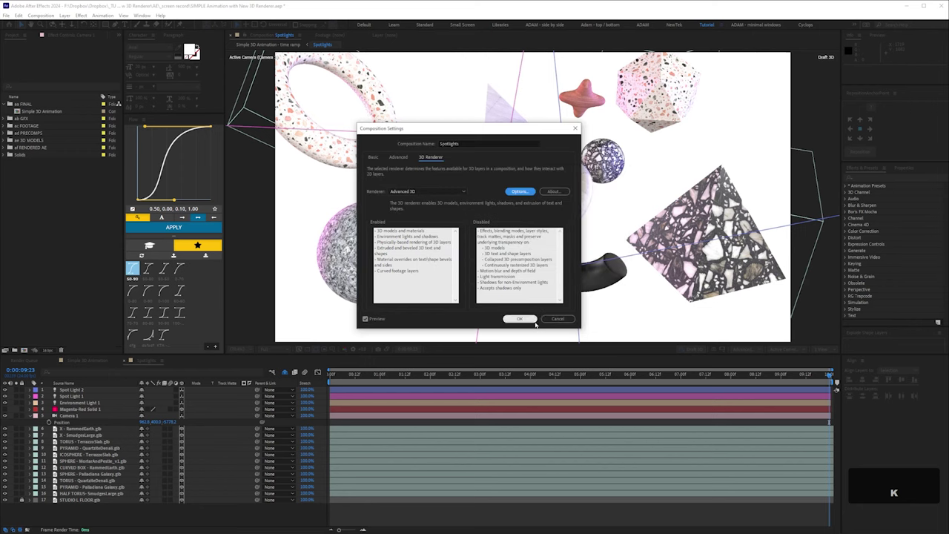
{"action": "left_click", "coordinate": [557, 319]}
{"action": "double_click", "coordinate": [38, 148]}
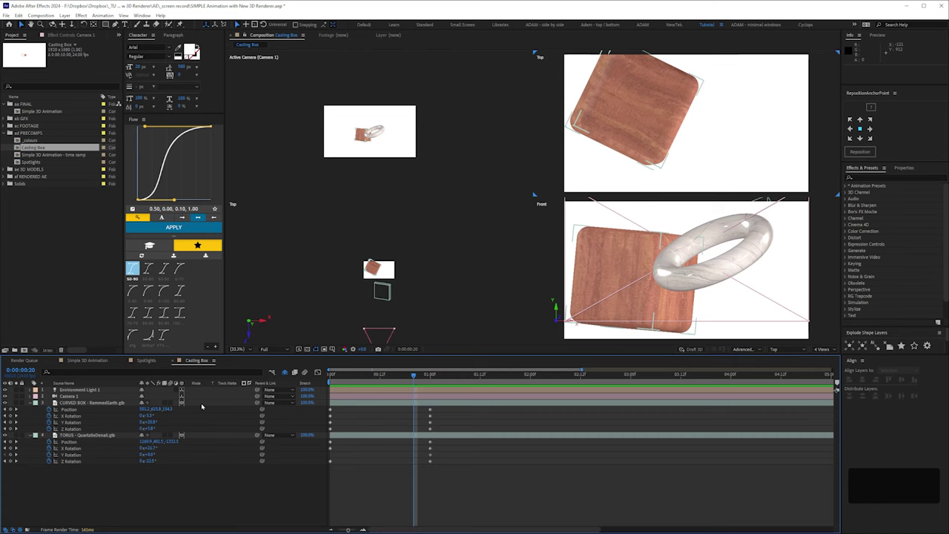
Inspect the Advanced 3D render options and move back to frame 9 of the animation.
{"action": "left_click", "coordinate": [745, 352]}
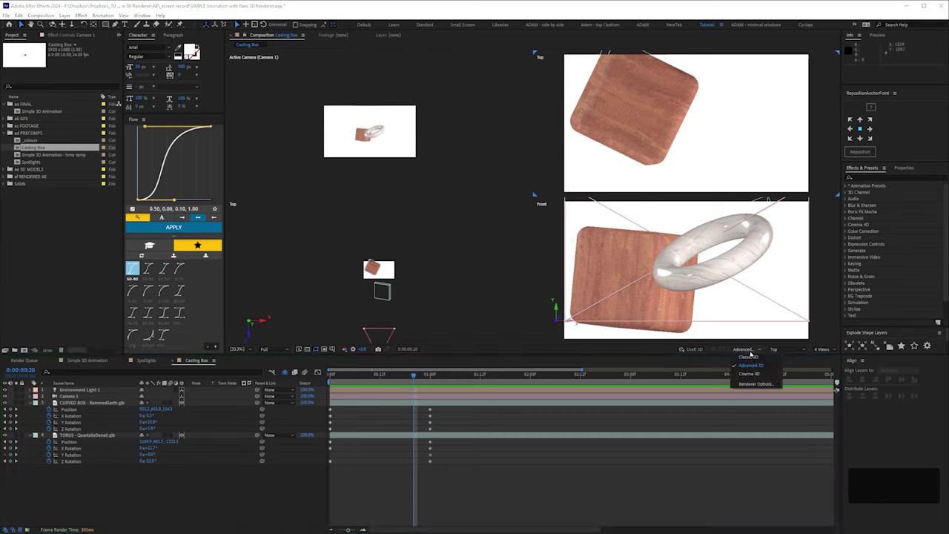
{"action": "left_click", "coordinate": [753, 390]}
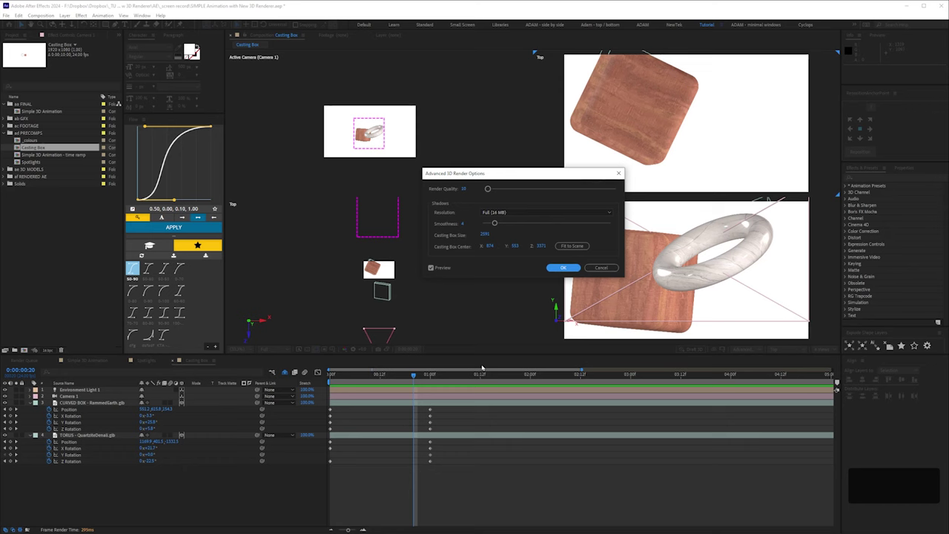
{"action": "left_click_drag", "start_coordinate": [516, 176], "coordinate": [564, 180]}
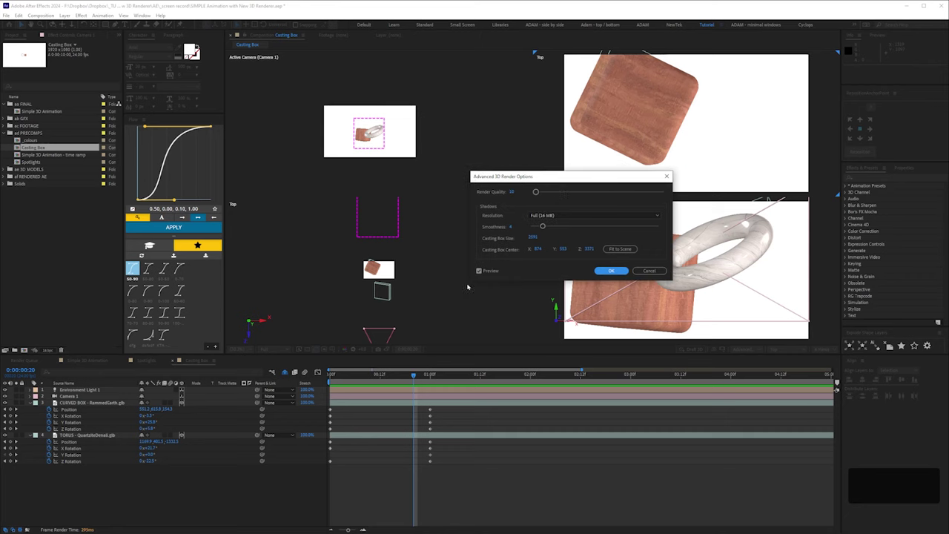
{"action": "key", "text": "Return"}
{"action": "left_click_drag", "start_coordinate": [397, 375], "coordinate": [405, 408]}
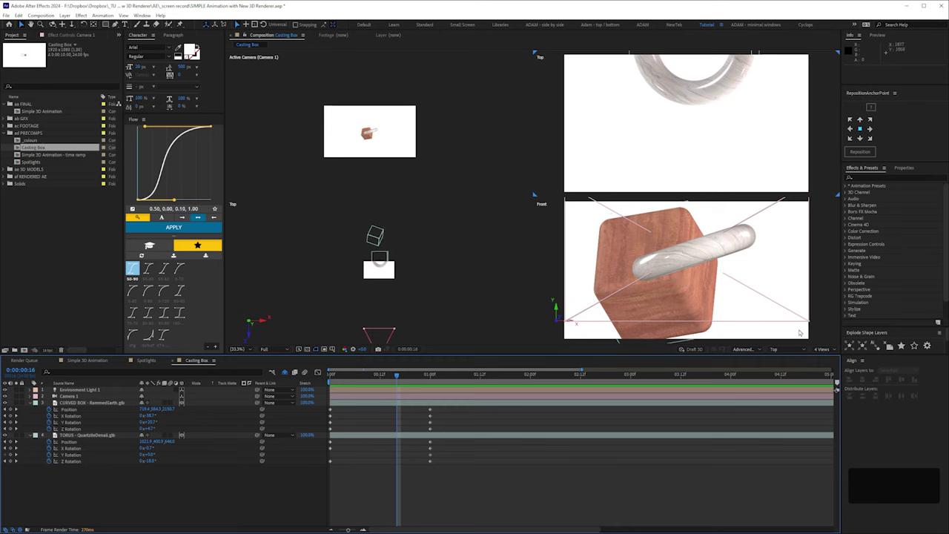
Fit the shadow casting box to the scene, step to frame 8, and toggle Draft 3D.
{"action": "left_click", "coordinate": [743, 348]}
{"action": "left_click", "coordinate": [752, 387]}
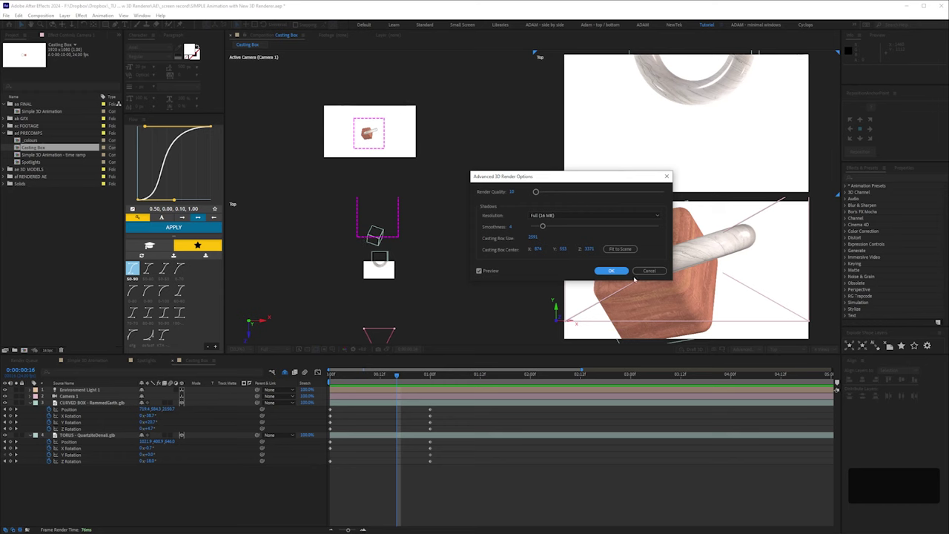
{"action": "left_click", "coordinate": [620, 248]}
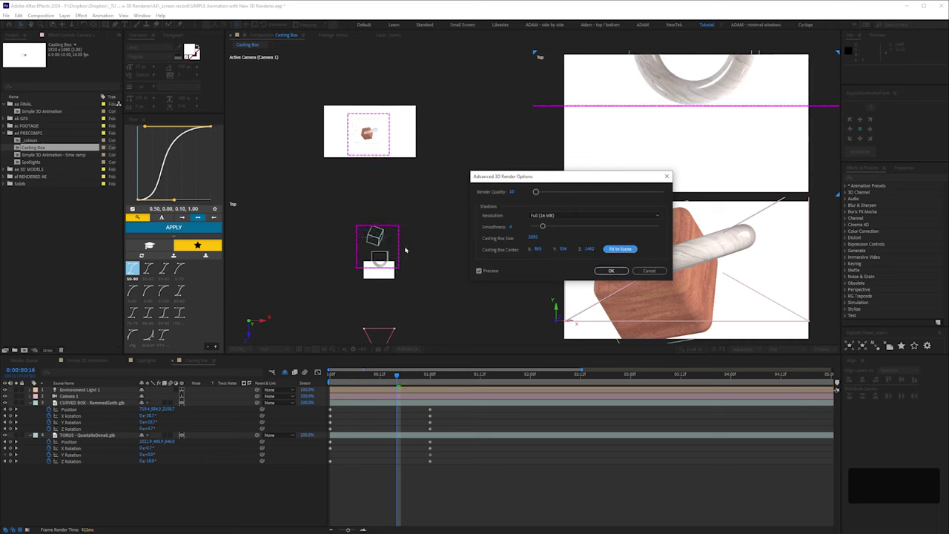
{"action": "left_click", "coordinate": [611, 271]}
{"action": "left_click", "coordinate": [360, 375]}
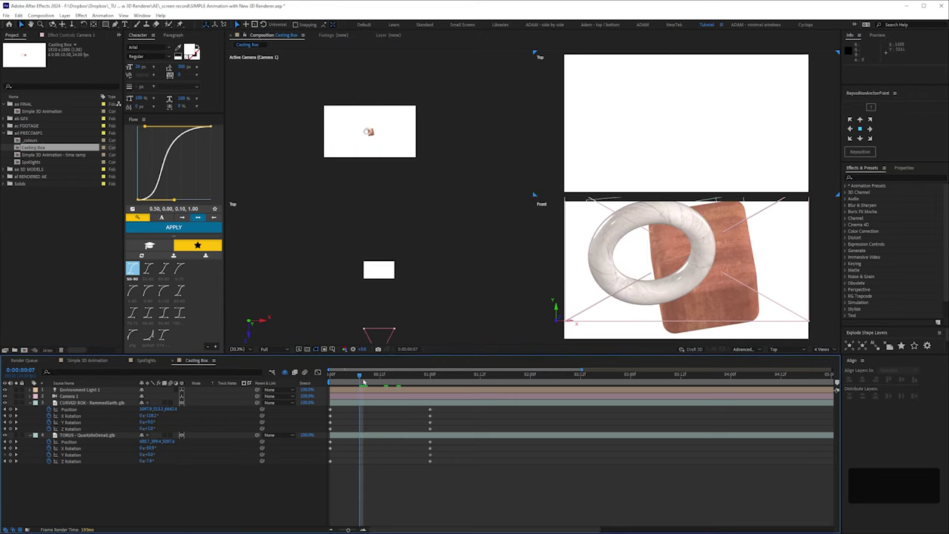
{"action": "left_click", "coordinate": [363, 380]}
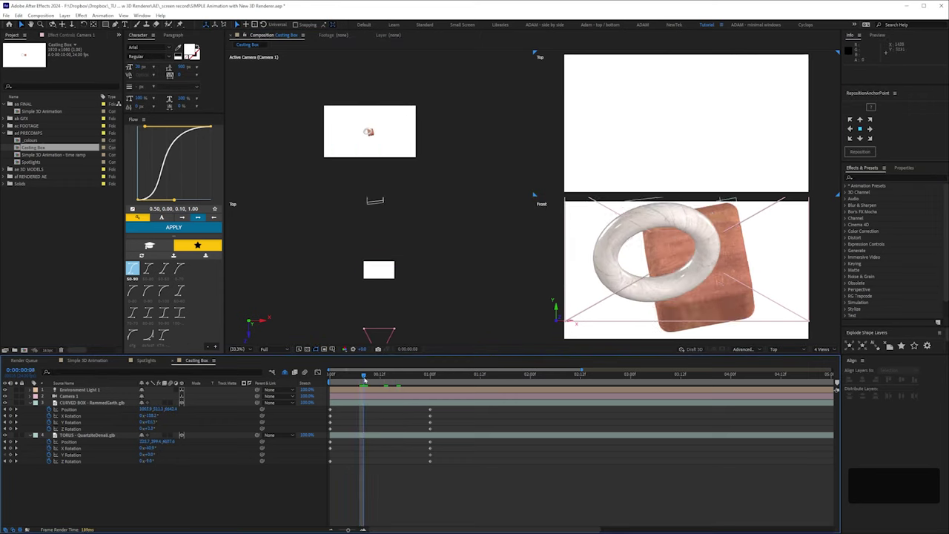
{"action": "left_click", "coordinate": [691, 349]}
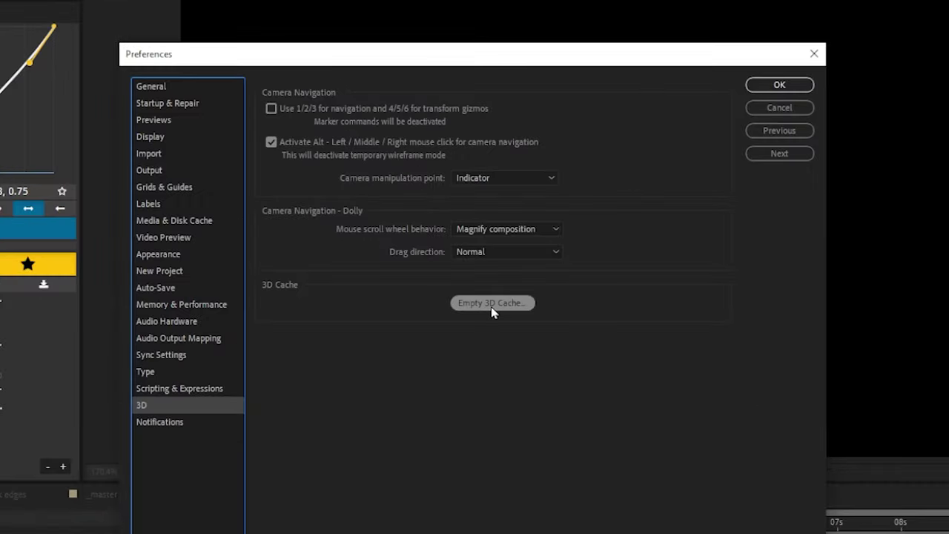
Empty the 1.9 GB 3D disk cache from Preferences > 3D and confirm clearing it.
{"action": "left_click", "coordinate": [491, 310]}
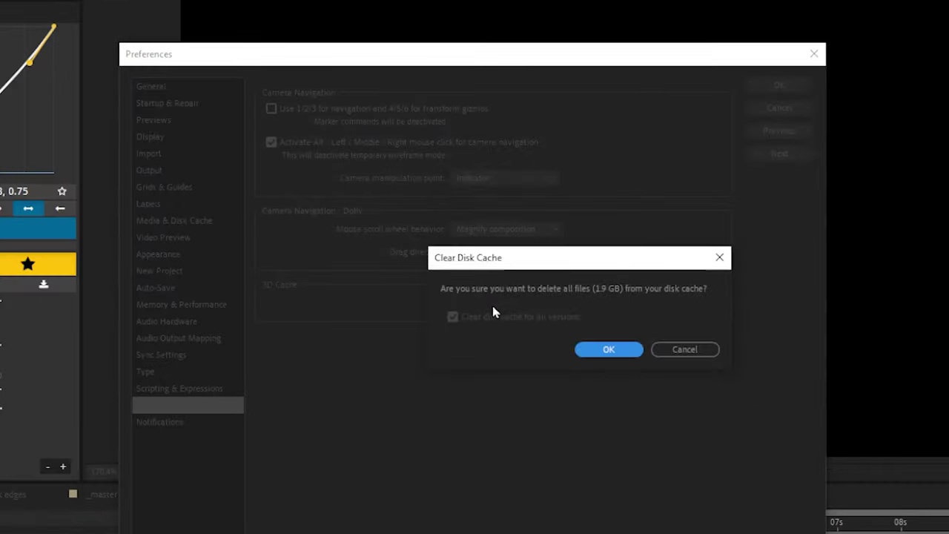
{"action": "left_click", "coordinate": [617, 357]}
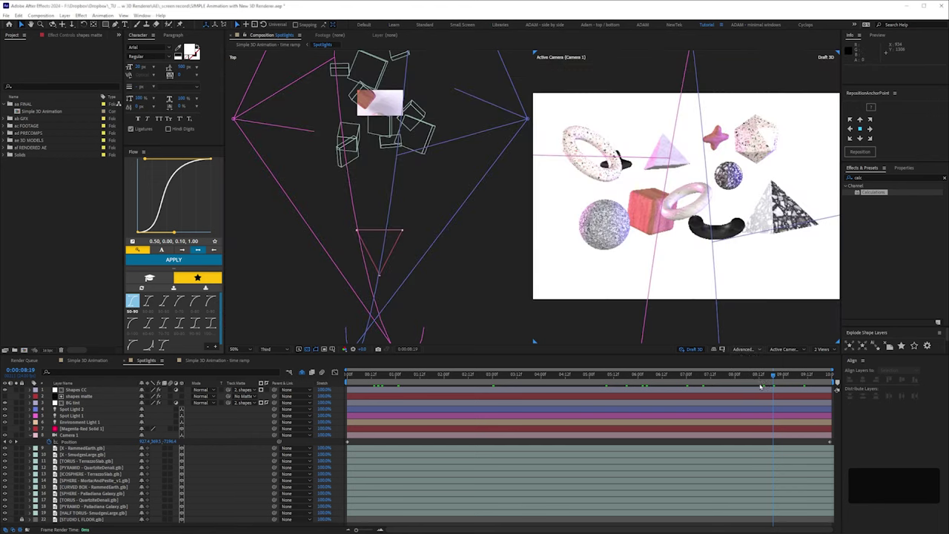
Confirm Advanced 3D renderer options (quality 50, smoothness 50) and preview frames around 4 s and 1 s.
{"action": "left_click", "coordinate": [744, 348]}
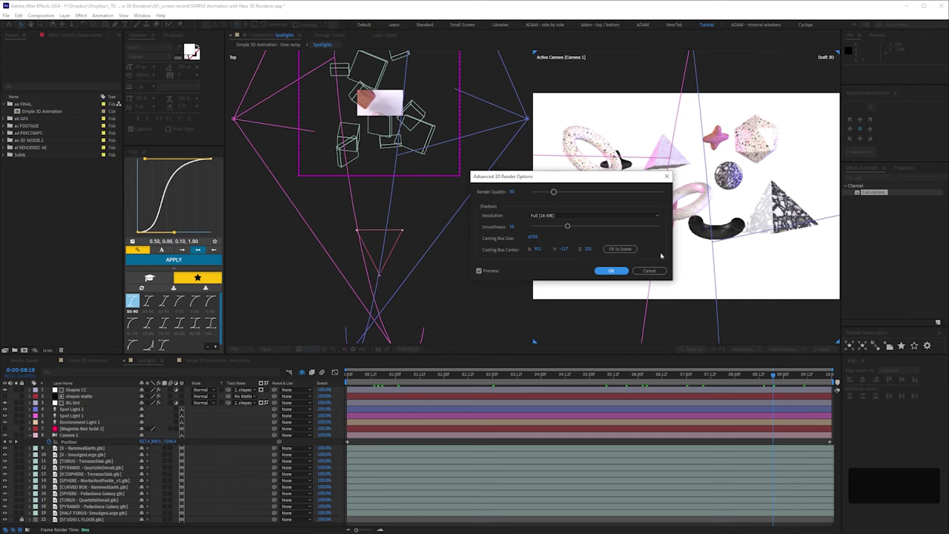
{"action": "left_click", "coordinate": [611, 271]}
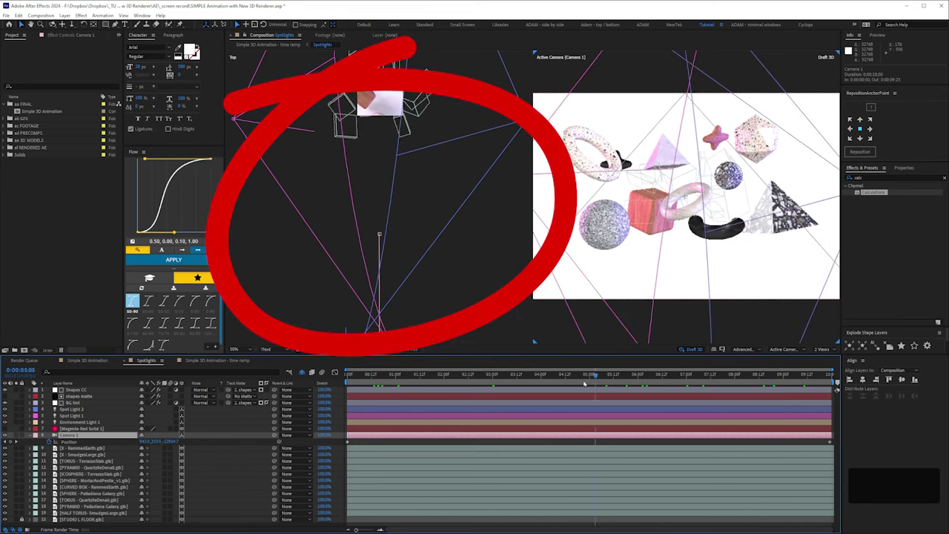
{"action": "left_click", "coordinate": [557, 374]}
{"action": "left_click", "coordinate": [420, 374]}
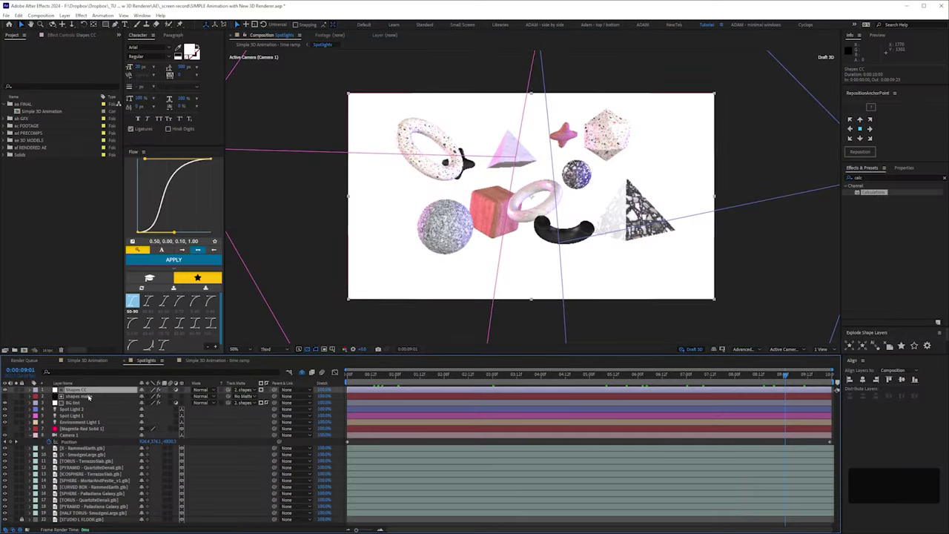
Select the BG tint layer, preview at Full resolution, and turn Draft 3D off.
{"action": "left_click", "coordinate": [75, 36]}
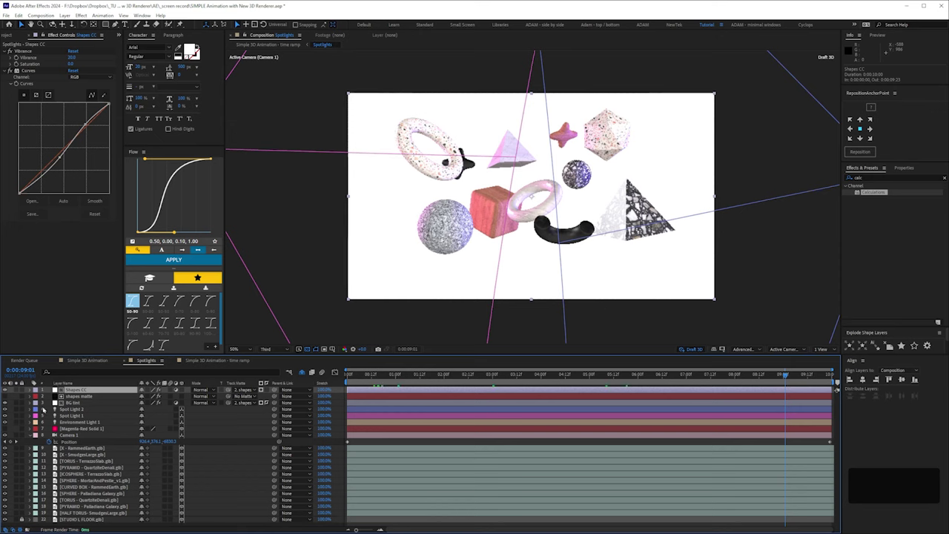
{"action": "left_click", "coordinate": [75, 404]}
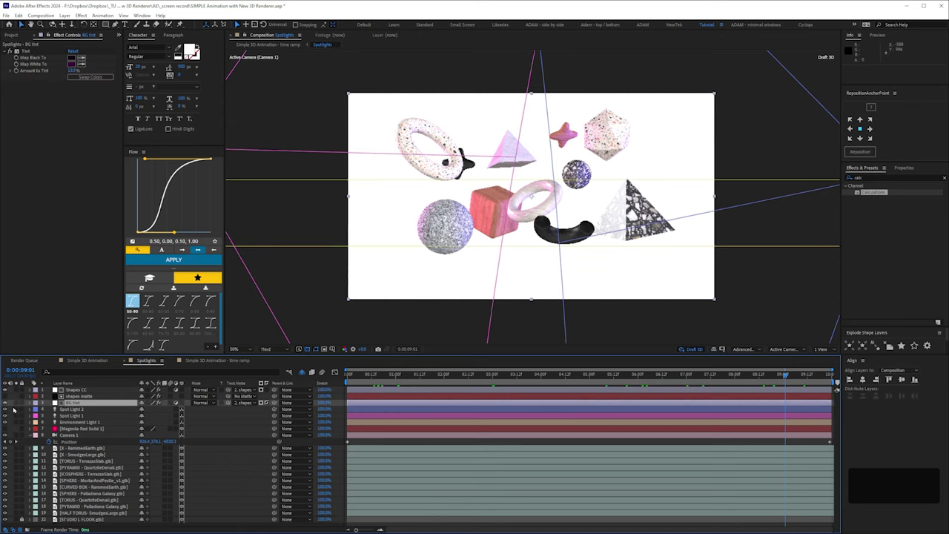
{"action": "left_click", "coordinate": [273, 349]}
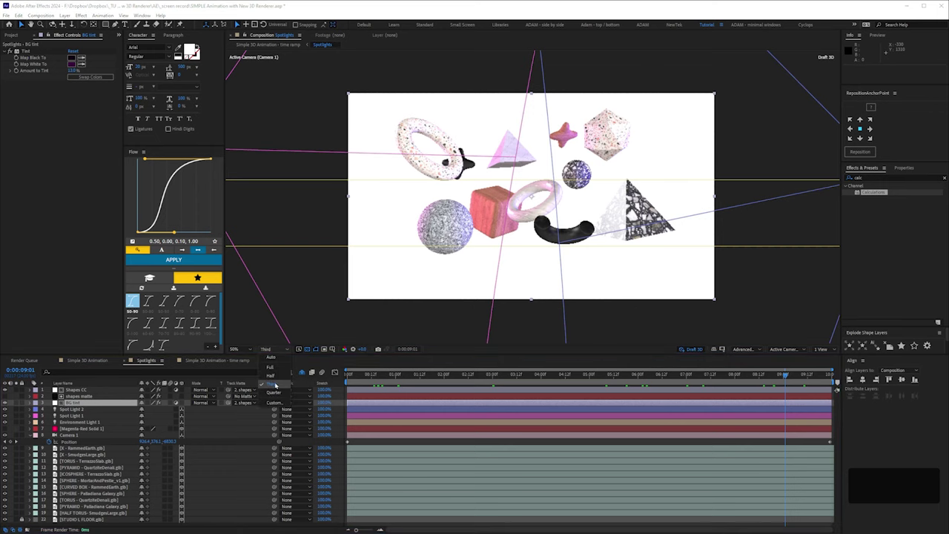
{"action": "left_click", "coordinate": [271, 367]}
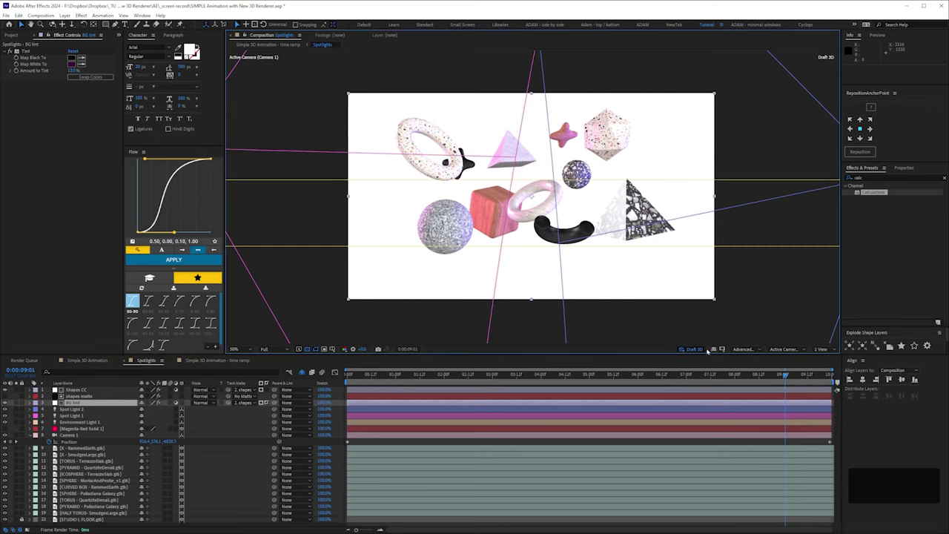
{"action": "left_click", "coordinate": [694, 348]}
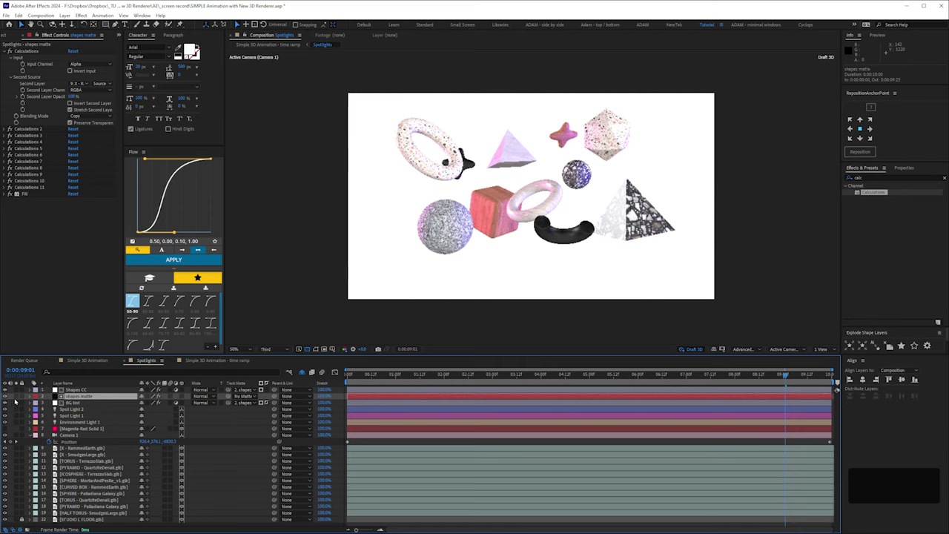
Solo the shapes matte layer to inspect it, undo that, then start a new solid with Ctrl+Y.
{"action": "left_click", "coordinate": [16, 397]}
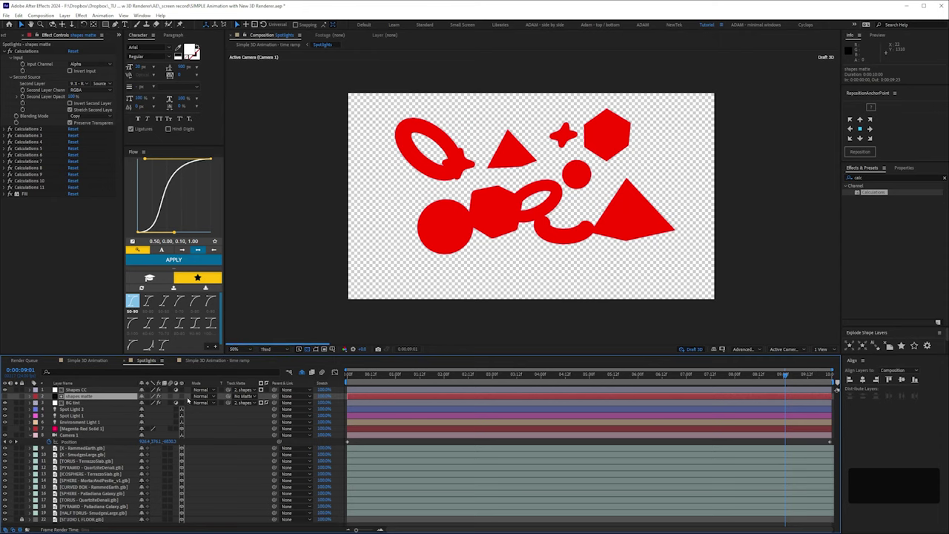
{"action": "key", "text": "ctrl+z"}
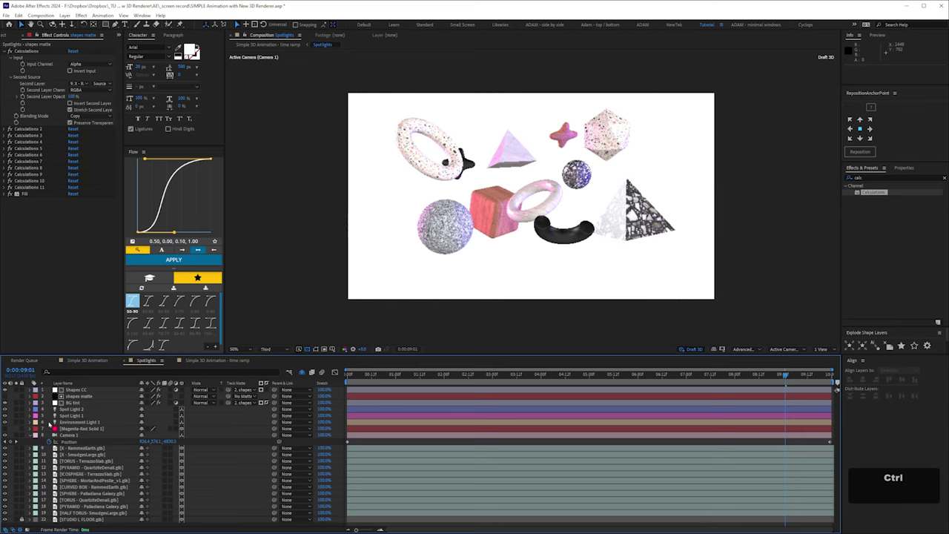
{"action": "key", "text": "ctrl+y"}
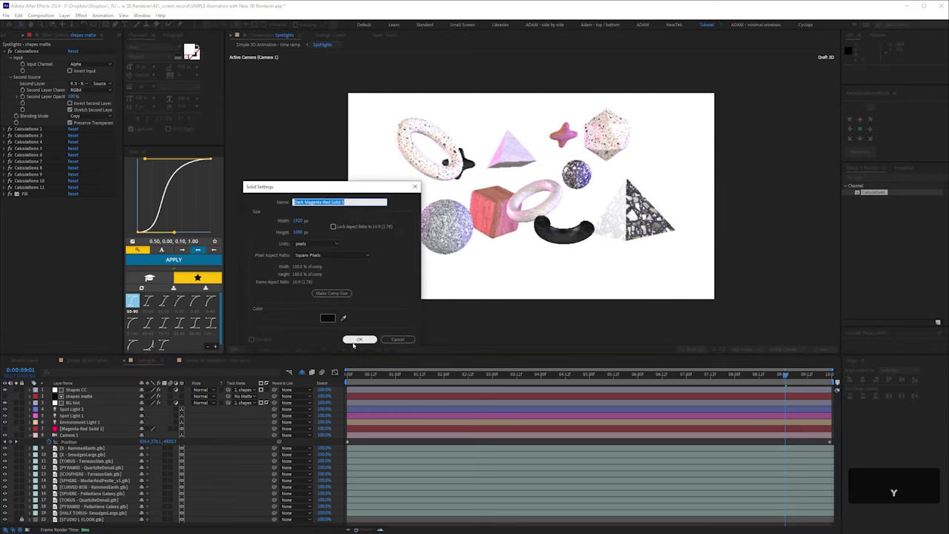
Create the solid, add Calculations using X - RammedEarth.glb with Copy blend, solo it, and add Fill.
{"action": "left_click", "coordinate": [359, 342]}
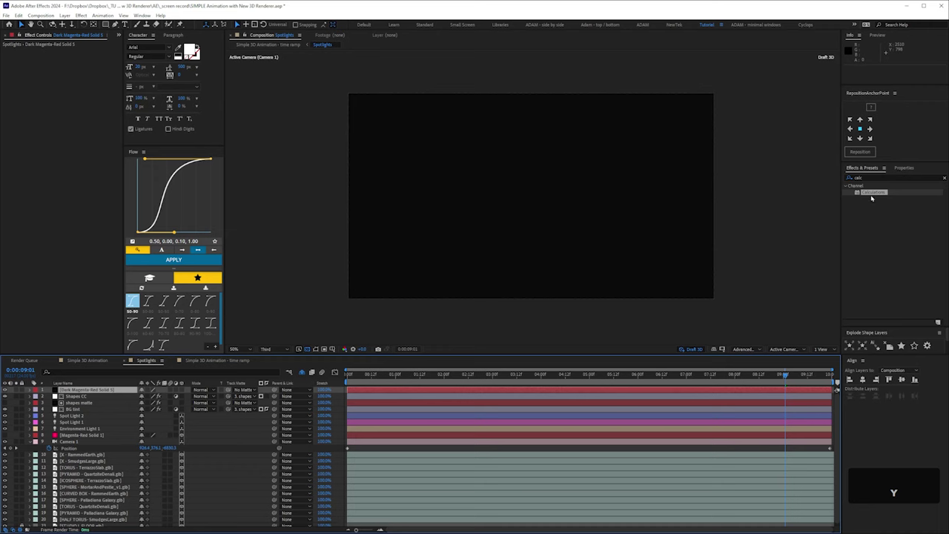
{"action": "left_click_drag", "start_coordinate": [872, 197], "coordinate": [81, 393]}
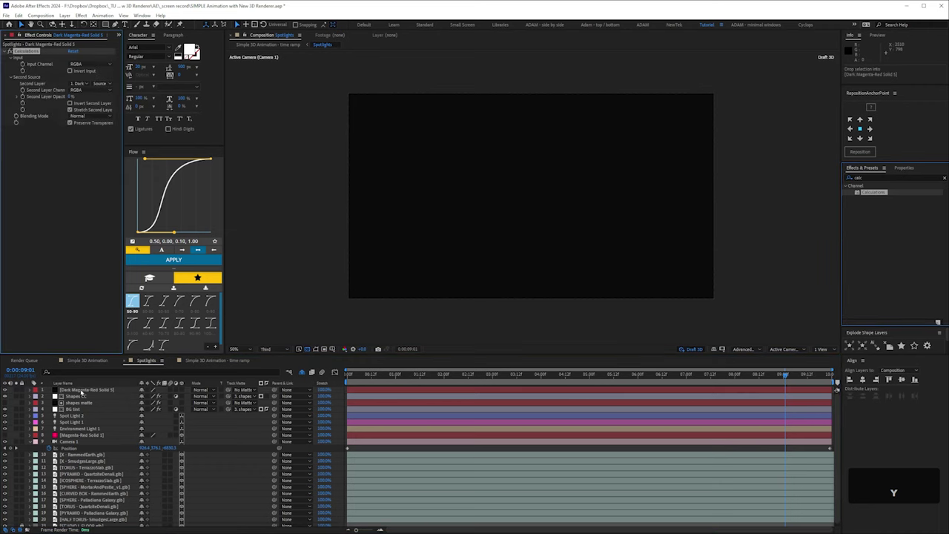
{"action": "left_click", "coordinate": [79, 86]}
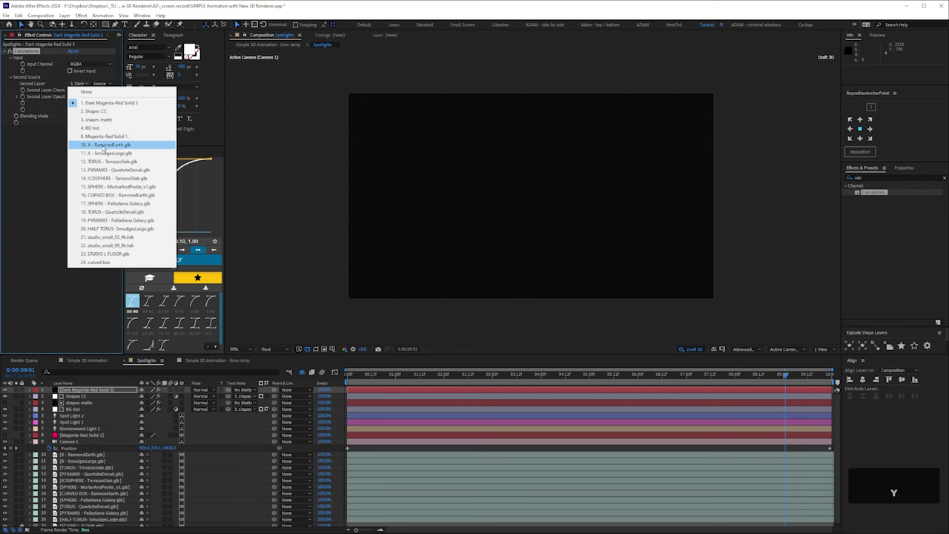
{"action": "left_click", "coordinate": [99, 146]}
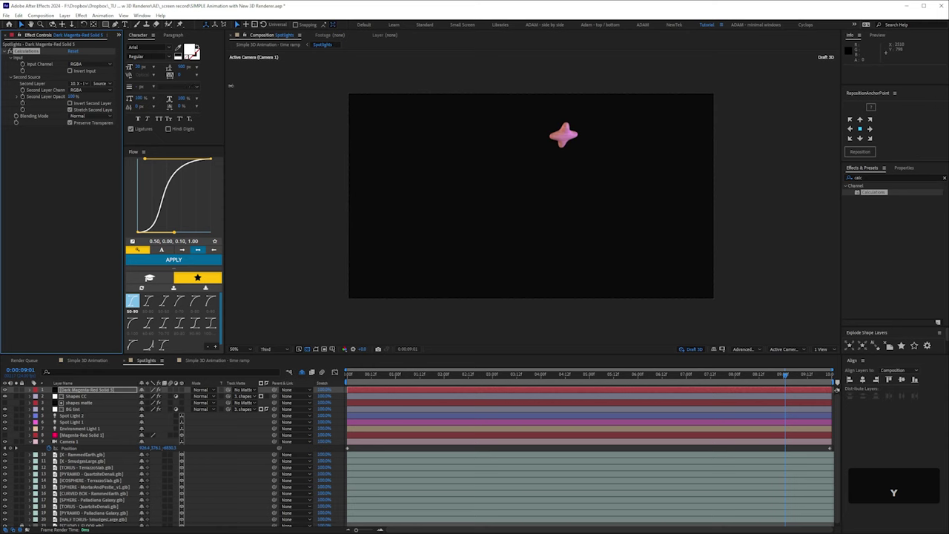
{"action": "left_click", "coordinate": [87, 116]}
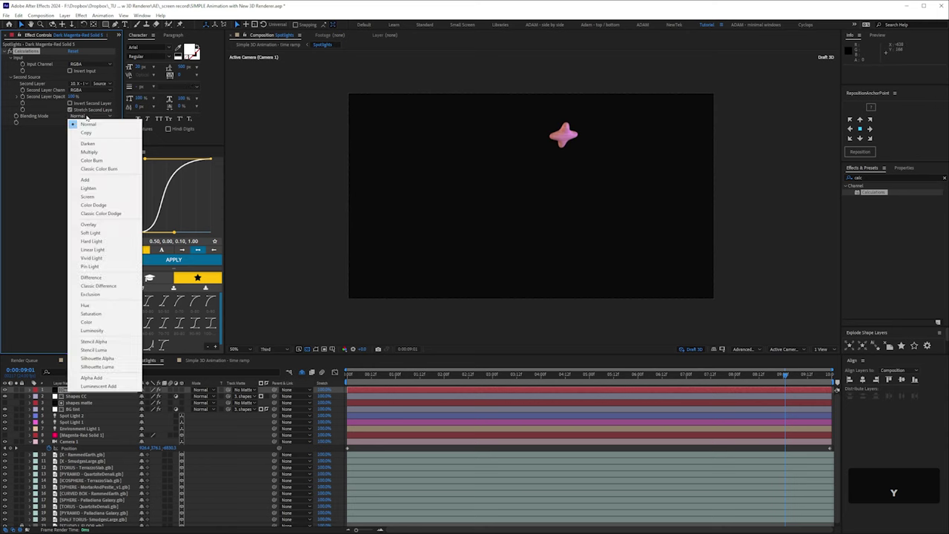
{"action": "left_click", "coordinate": [89, 134]}
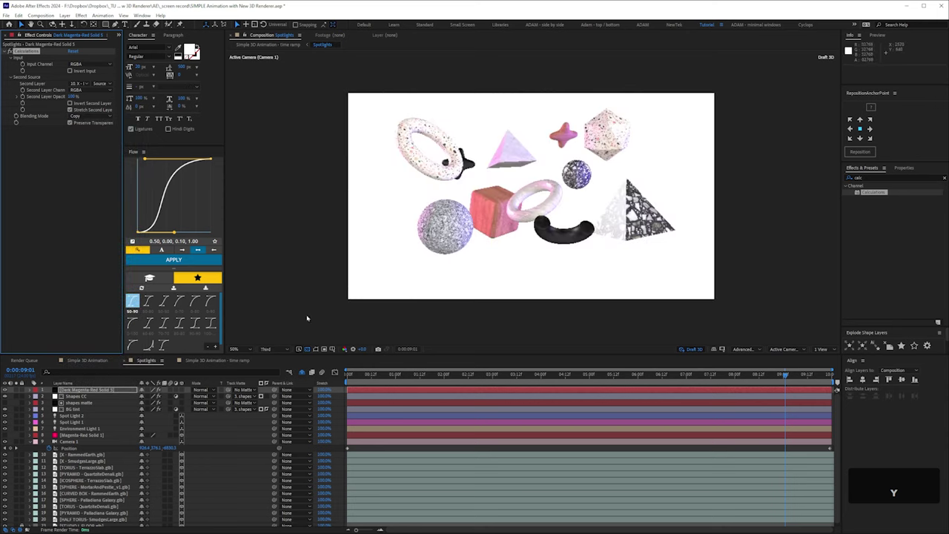
{"action": "left_click", "coordinate": [19, 391]}
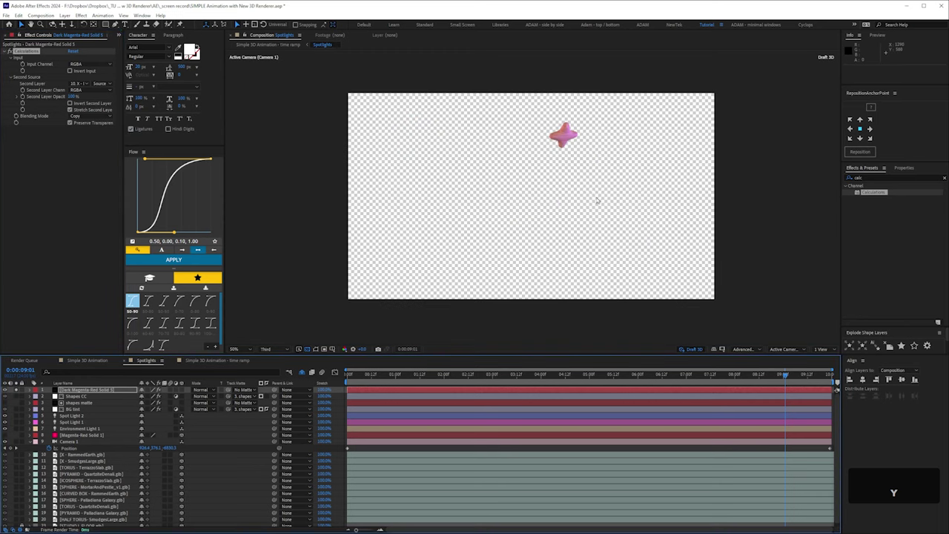
{"action": "left_click", "coordinate": [883, 180]}
{"action": "type", "text": "fill"}
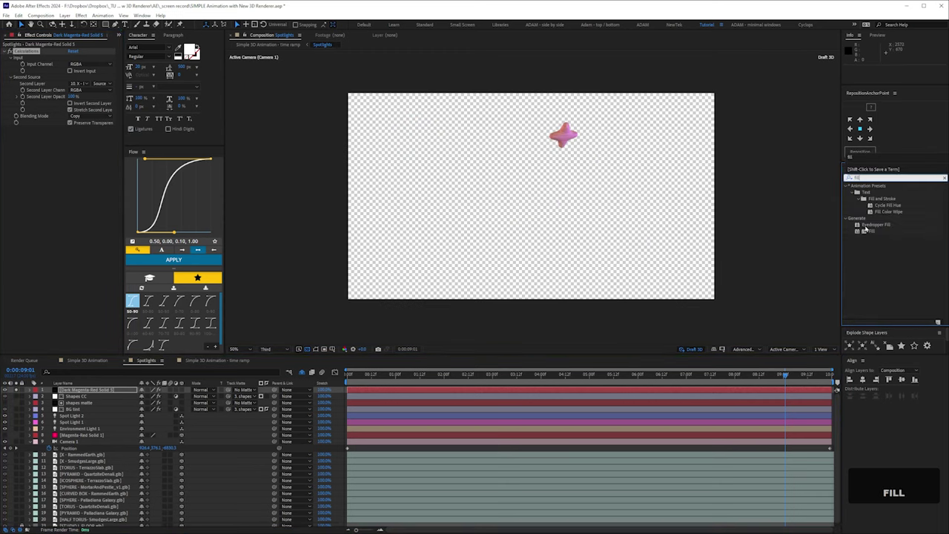
{"action": "left_click_drag", "start_coordinate": [868, 231], "coordinate": [36, 108]}
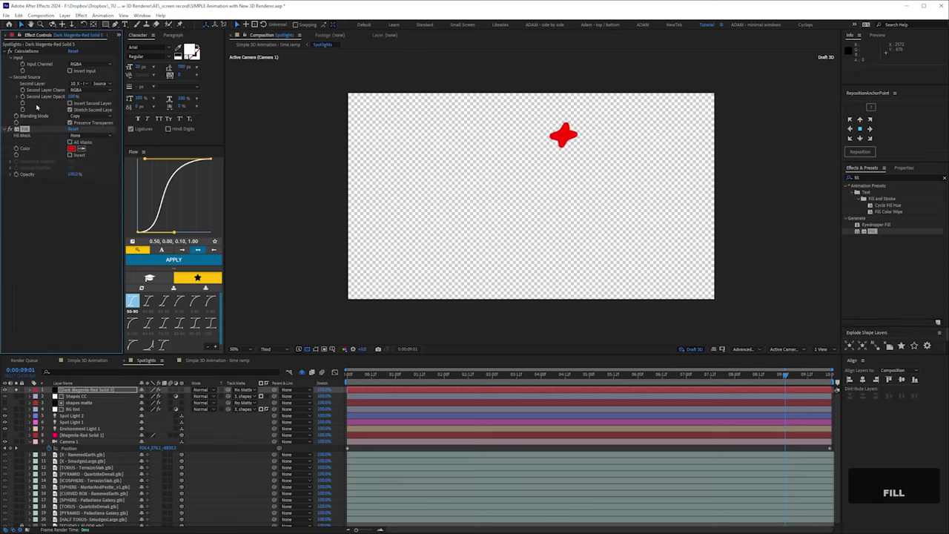
Duplicate Calculations to use X - SmudgesLarge.glb, Normal blending, and preserve transparency off.
{"action": "left_click", "coordinate": [28, 52]}
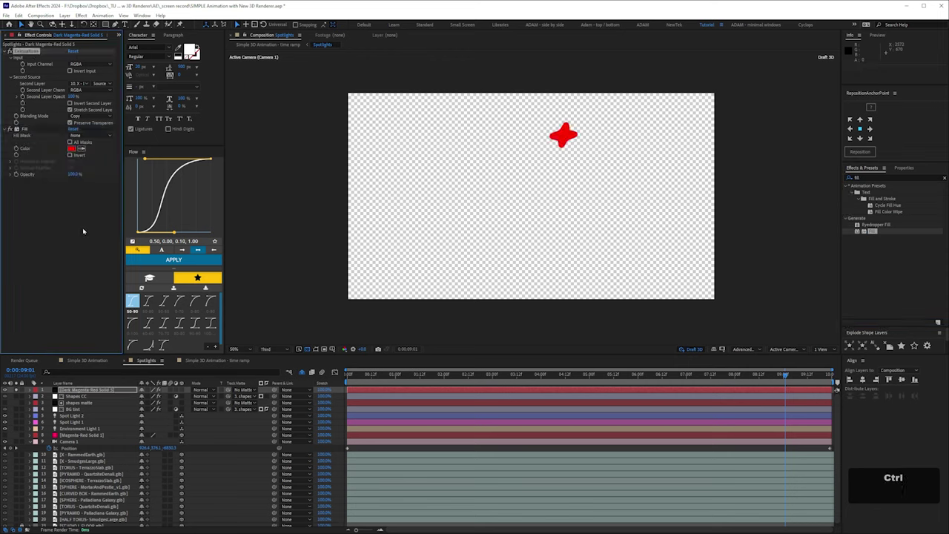
{"action": "key", "text": "ctrl+d"}
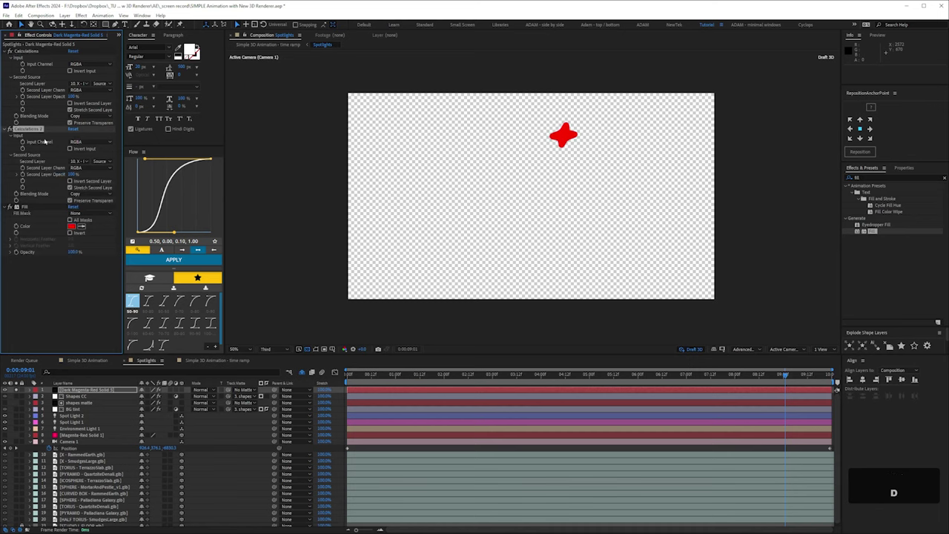
{"action": "left_click", "coordinate": [80, 161]}
{"action": "left_click", "coordinate": [100, 232]}
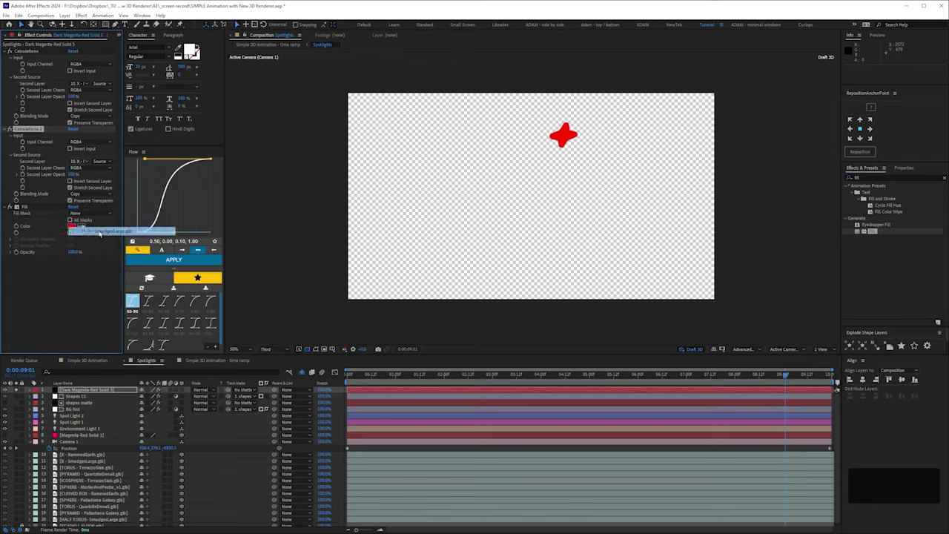
{"action": "left_click", "coordinate": [70, 201]}
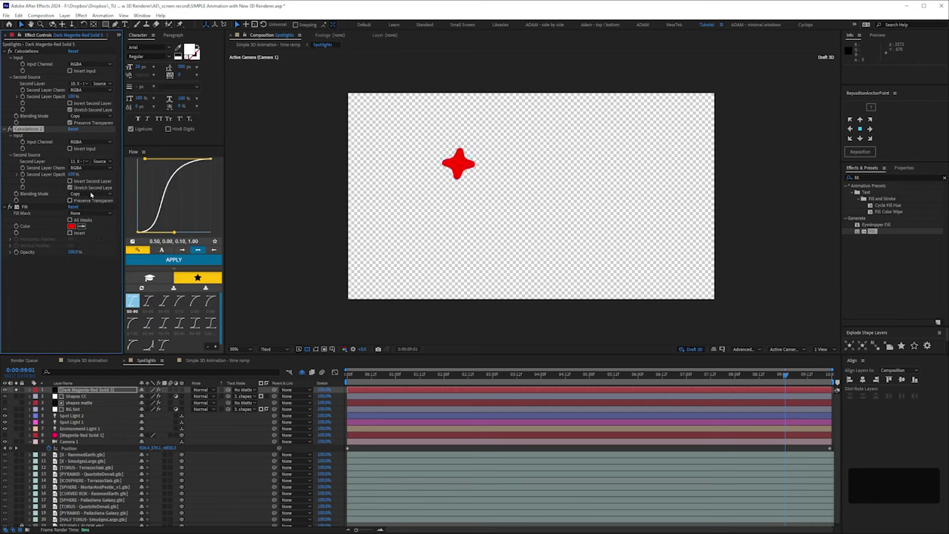
{"action": "left_click", "coordinate": [83, 195]}
{"action": "left_click", "coordinate": [88, 202]}
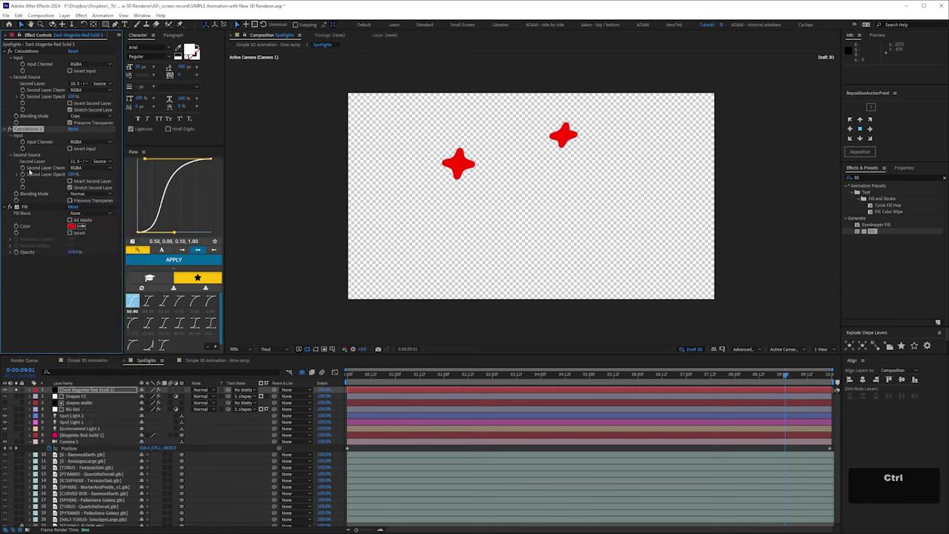
Add a third Calculations copy sourcing the TORUS layer and play the preview.
{"action": "key", "text": "ctrl+d"}
{"action": "left_click", "coordinate": [84, 242]}
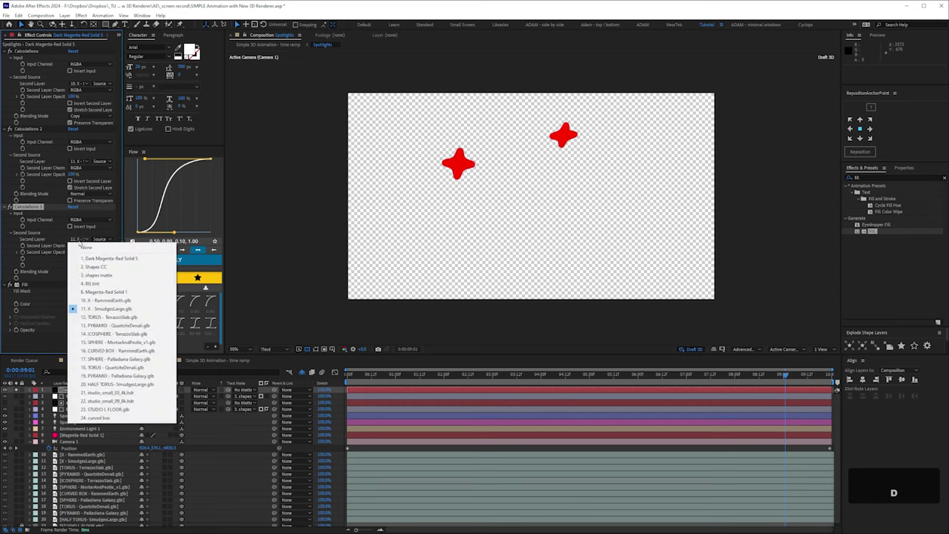
{"action": "left_click", "coordinate": [96, 319]}
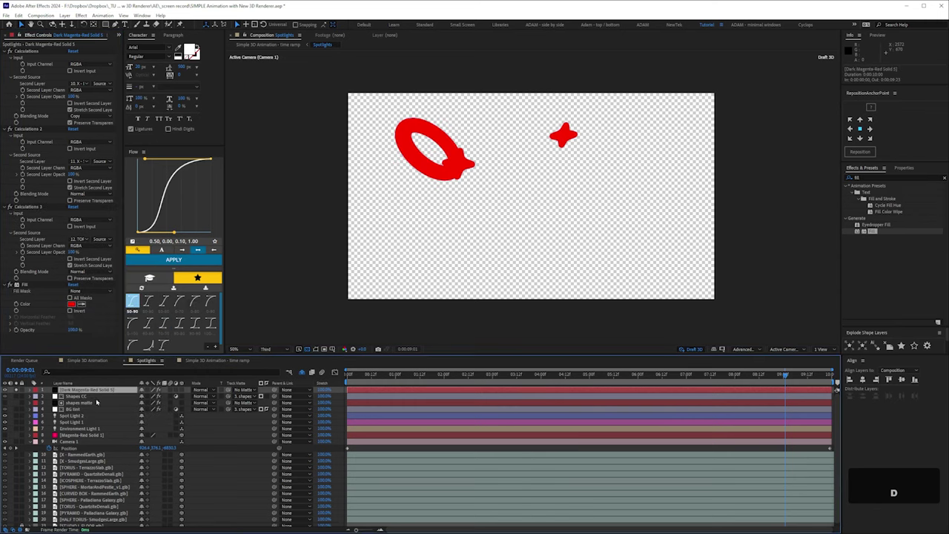
{"action": "key", "text": "space"}
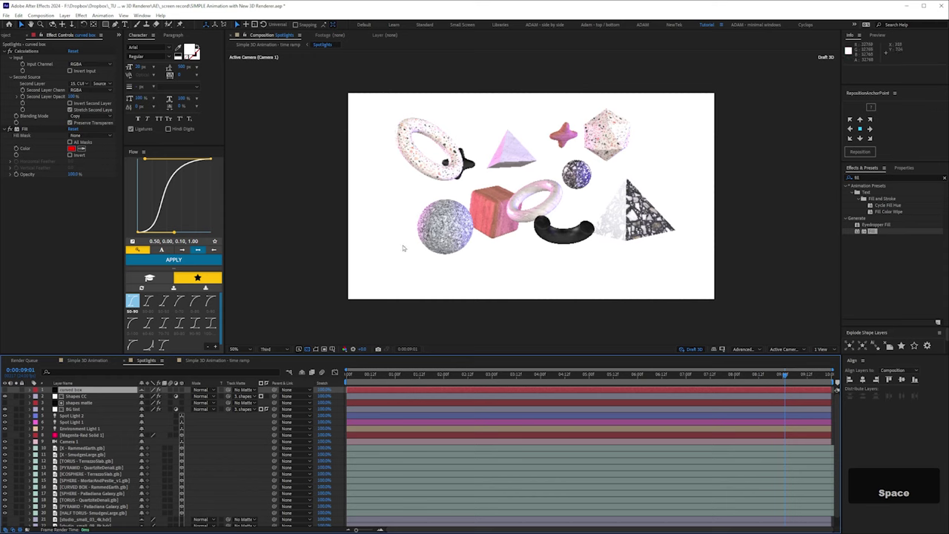
Turn on and solo the curved box matte layer, select it, and scroll the layer stack.
{"action": "left_click", "coordinate": [17, 395]}
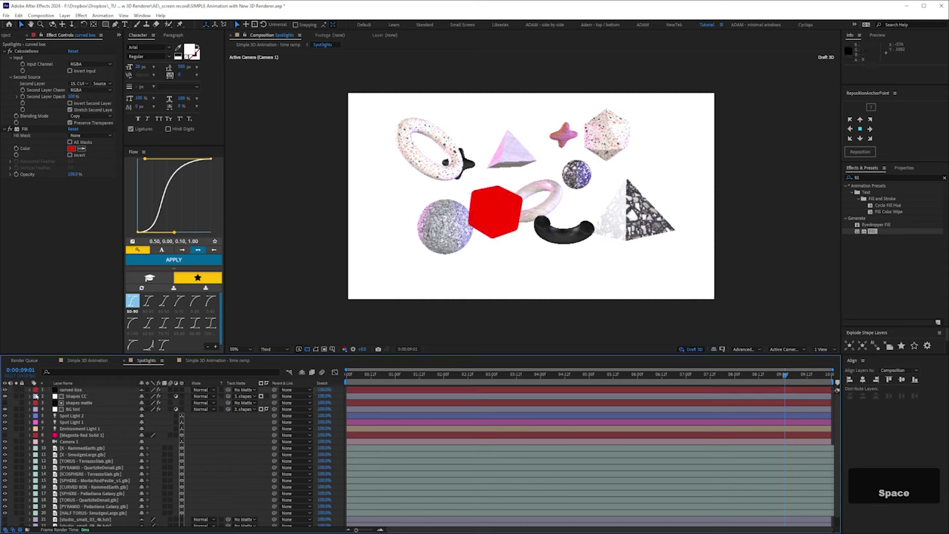
{"action": "left_click", "coordinate": [16, 389]}
{"action": "left_click", "coordinate": [72, 389]}
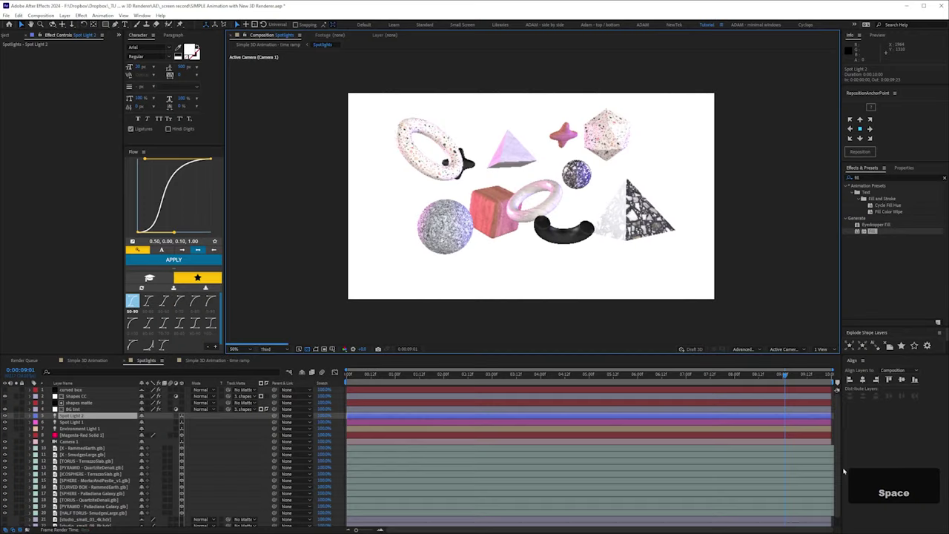
{"action": "scroll", "coordinate": [140, 512], "scroll_direction": "down", "scroll_amount": 1}
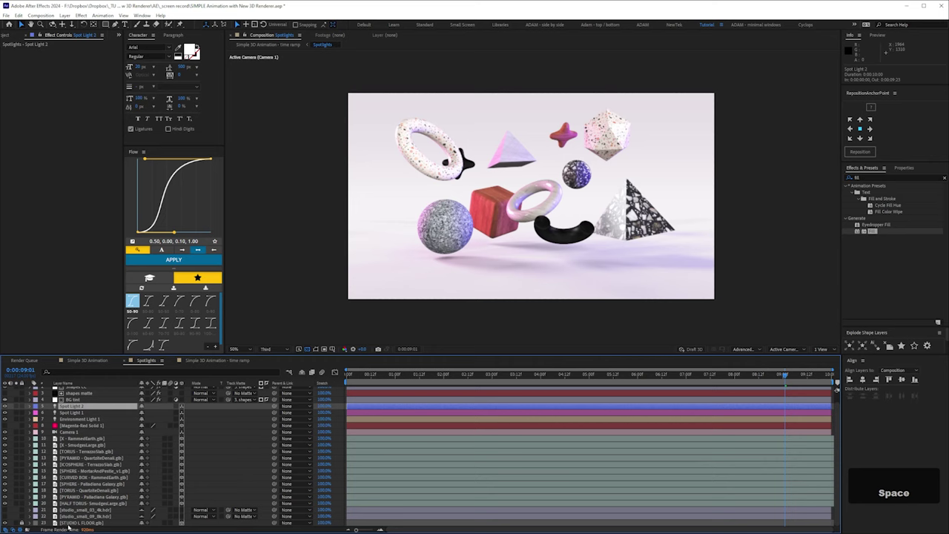
With studio_small_03_4k.hdr selected, add Dark Magenta-Red Solid 4 and set its opacity to 0.
{"action": "left_click", "coordinate": [76, 510]}
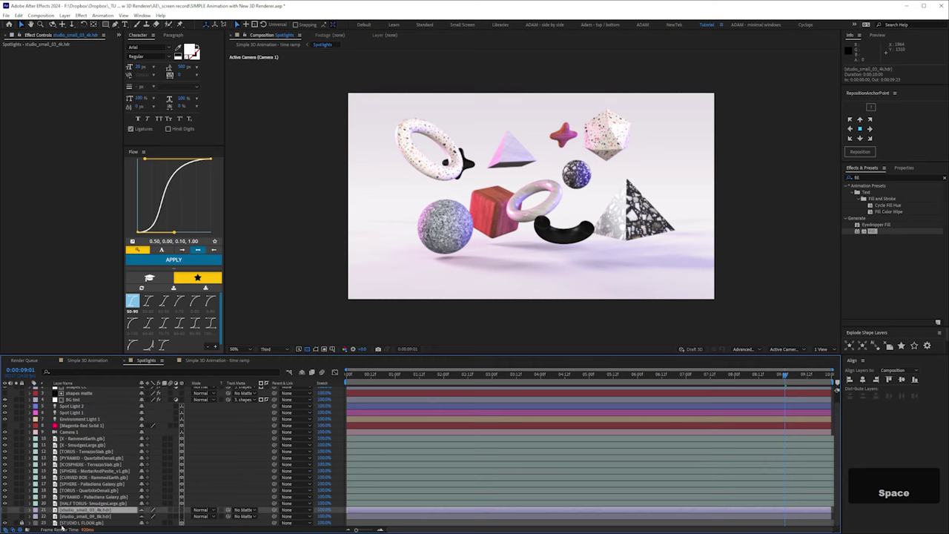
{"action": "key", "text": "ctrl+y"}
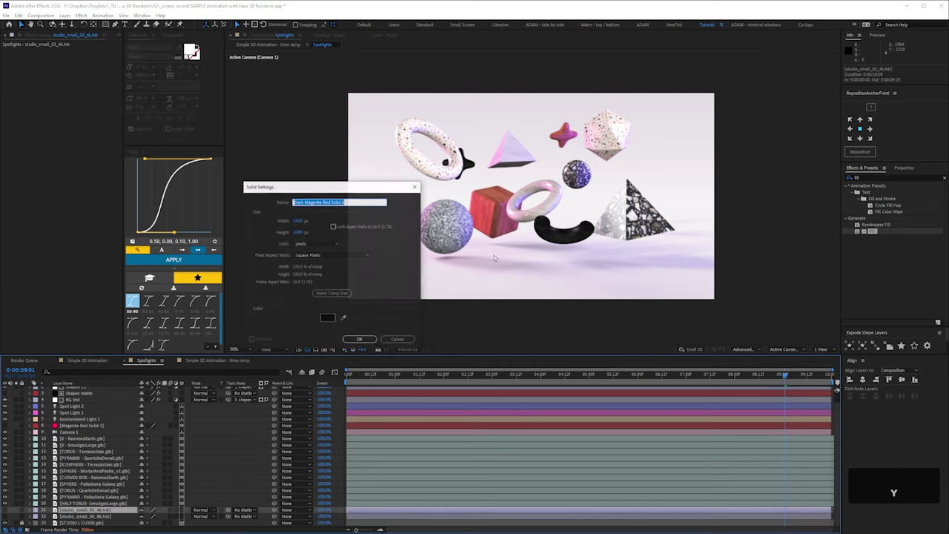
{"action": "left_click", "coordinate": [357, 340]}
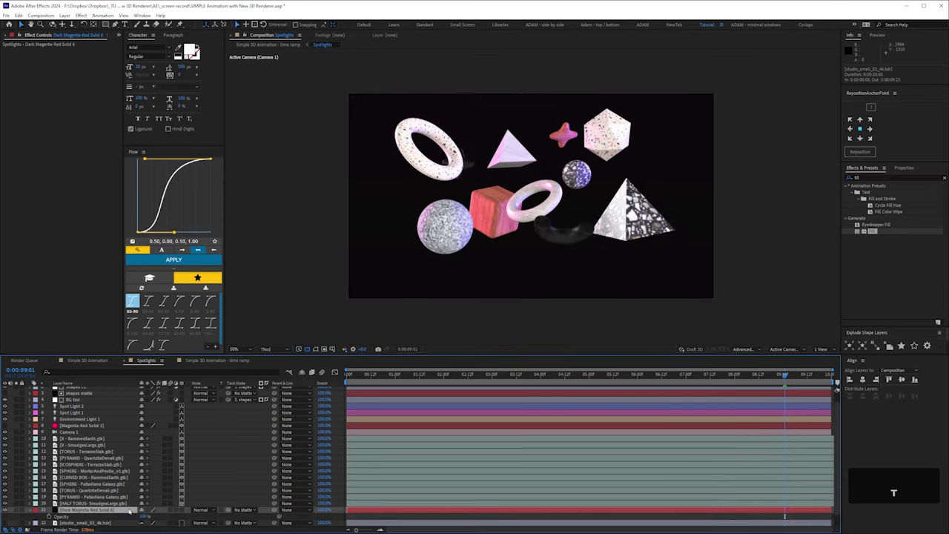
{"action": "left_click", "coordinate": [145, 516]}
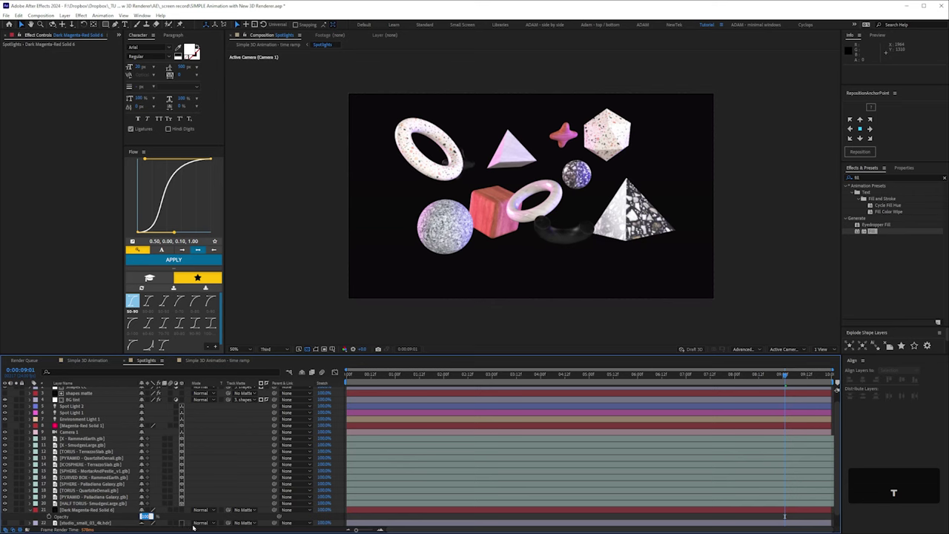
{"action": "type", "text": "0"}
{"action": "key", "text": "Return"}
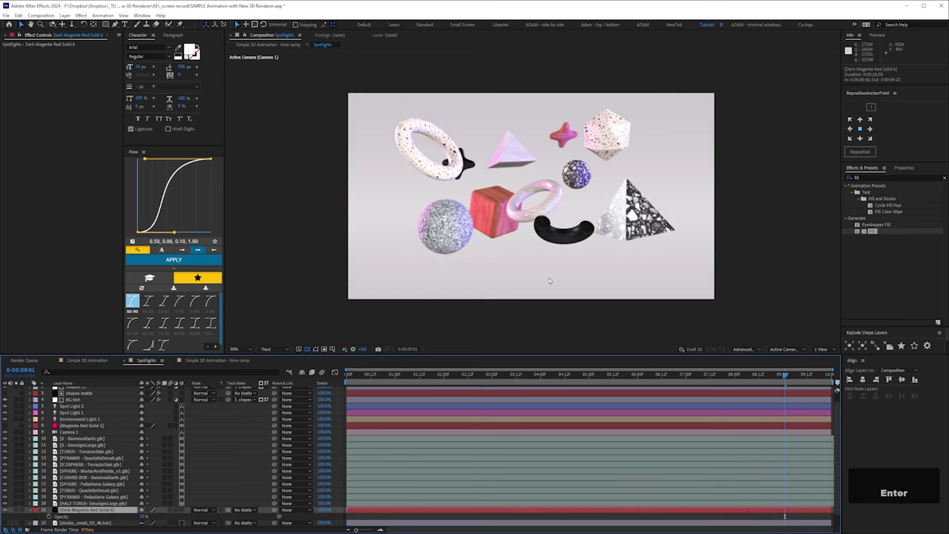
Rotate the solid 90° on X and scale it up into a large floor plane.
{"action": "key", "text": "r"}
{"action": "left_click", "coordinate": [145, 402]}
{"action": "type", "text": "90"}
{"action": "key", "text": "Return"}
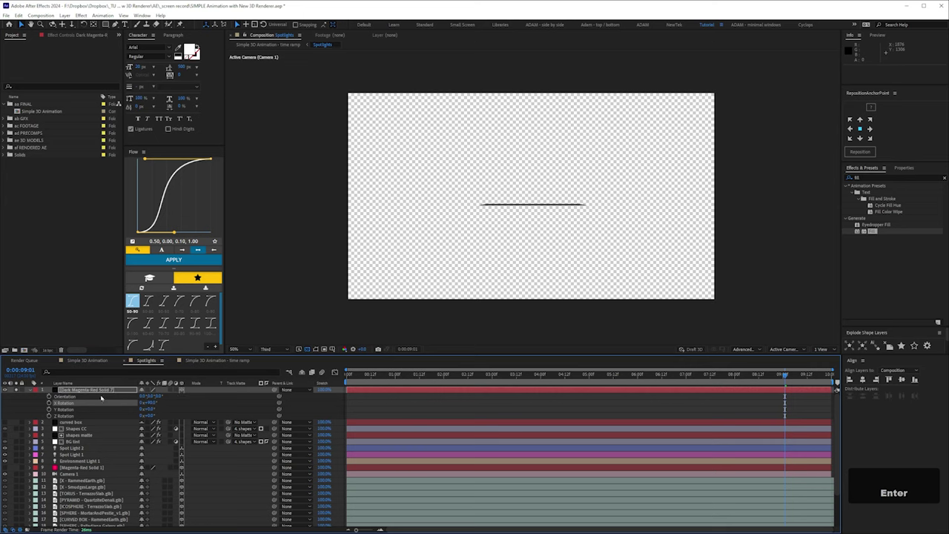
{"action": "key", "text": "s"}
{"action": "left_click_drag", "start_coordinate": [149, 397], "coordinate": [185, 397]}
Send the plane to the bottom of the stack and raise its specular shininess.
{"action": "key", "text": "ctrl+shift+bracketleft"}
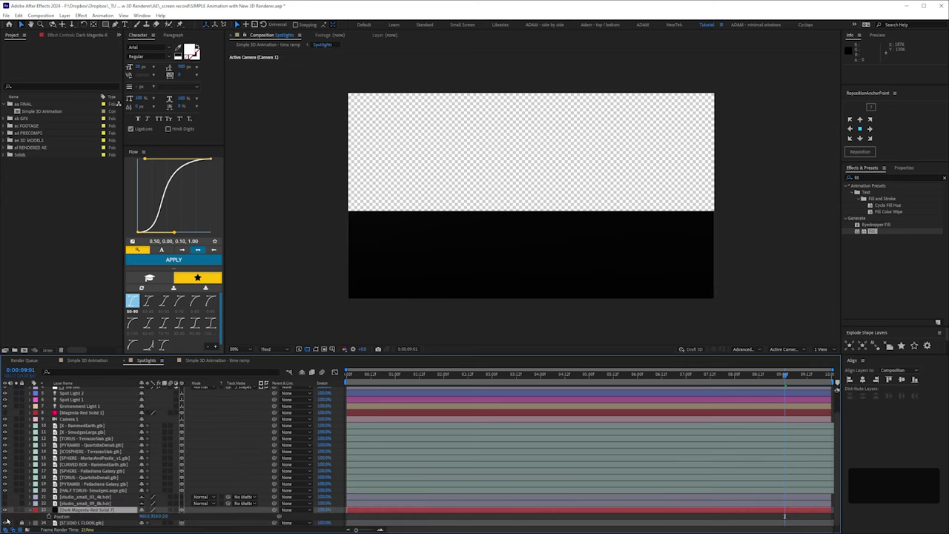
{"action": "left_click", "coordinate": [30, 510]}
{"action": "left_click", "coordinate": [36, 414]}
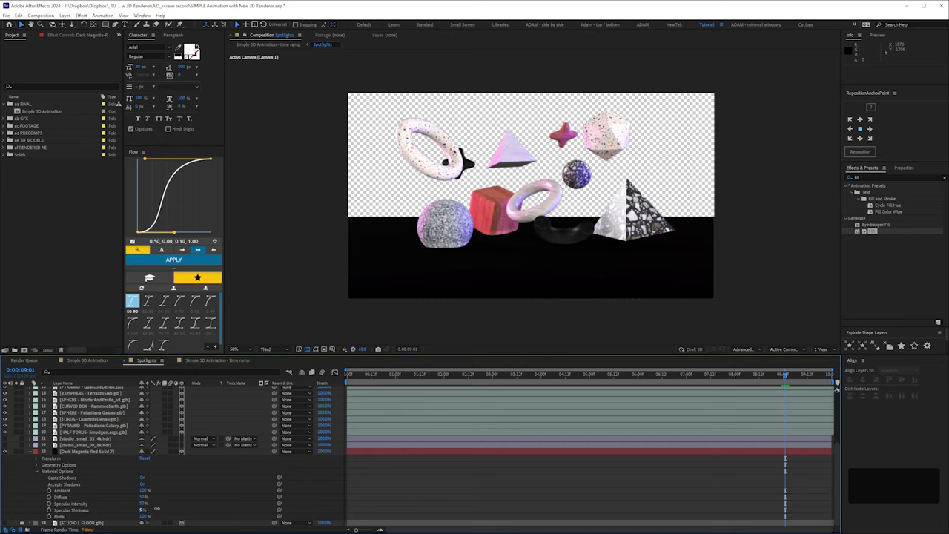
{"action": "left_click_drag", "start_coordinate": [156, 508], "coordinate": [225, 499]}
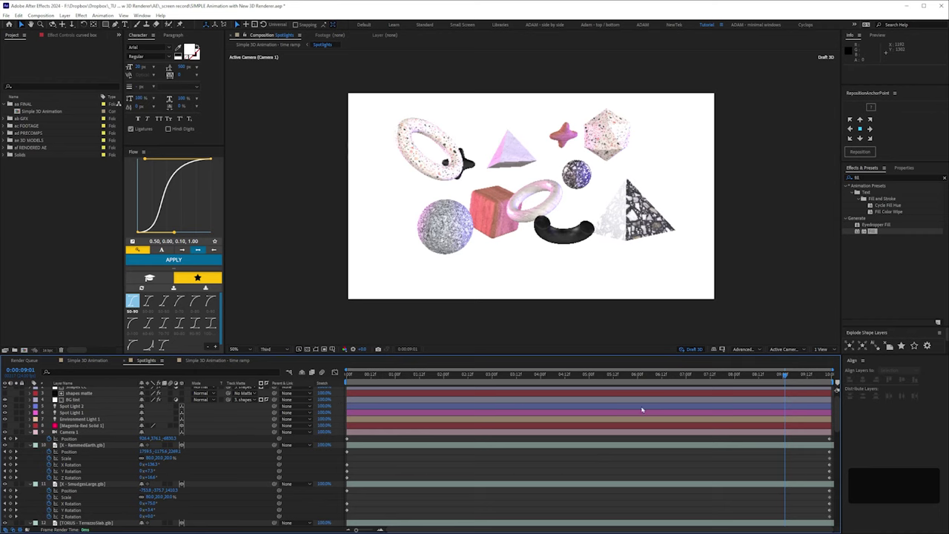
{"action": "left_click", "coordinate": [223, 361]}
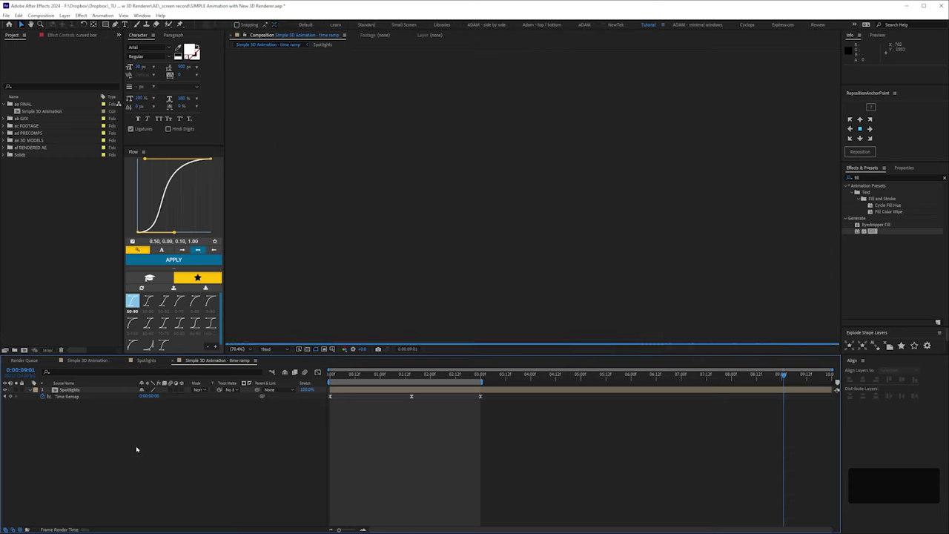
Preview the time ramp composition's remapped animation and toggle the Graph Editor's Time Remap curve.
{"action": "key", "text": "space"}
{"action": "key", "text": "shift+F3"}
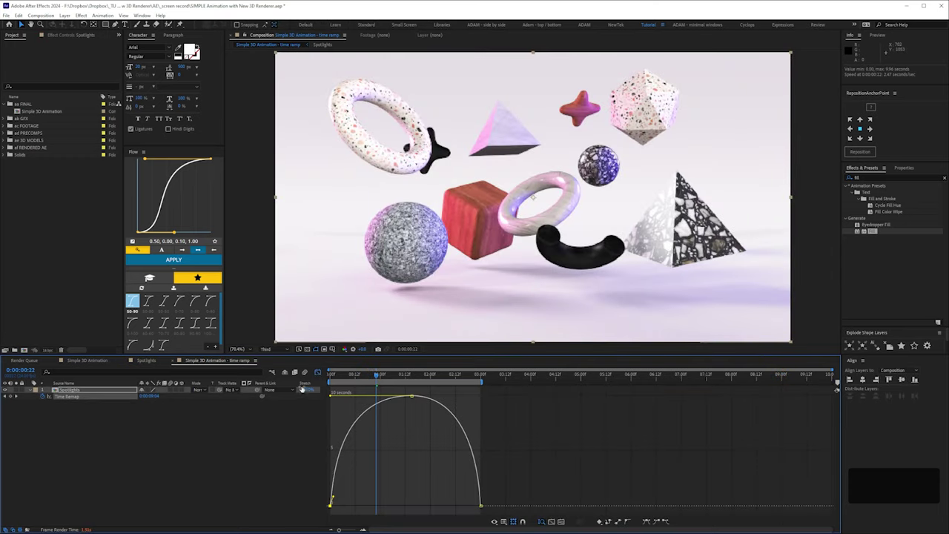
{"action": "left_click", "coordinate": [318, 372]}
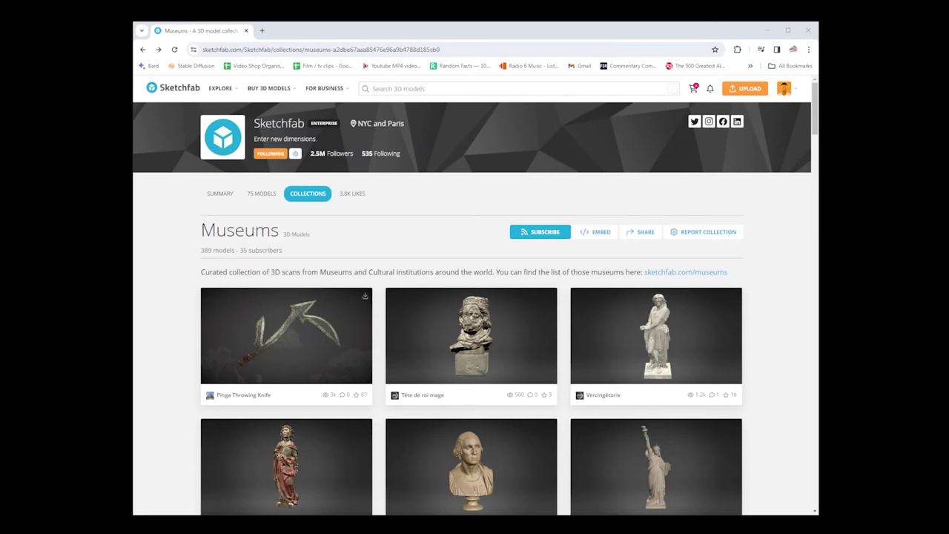
Scroll the Sketchfab Museums collection page.
{"action": "left_click_drag", "start_coordinate": [819, 120], "coordinate": [819, 141]}
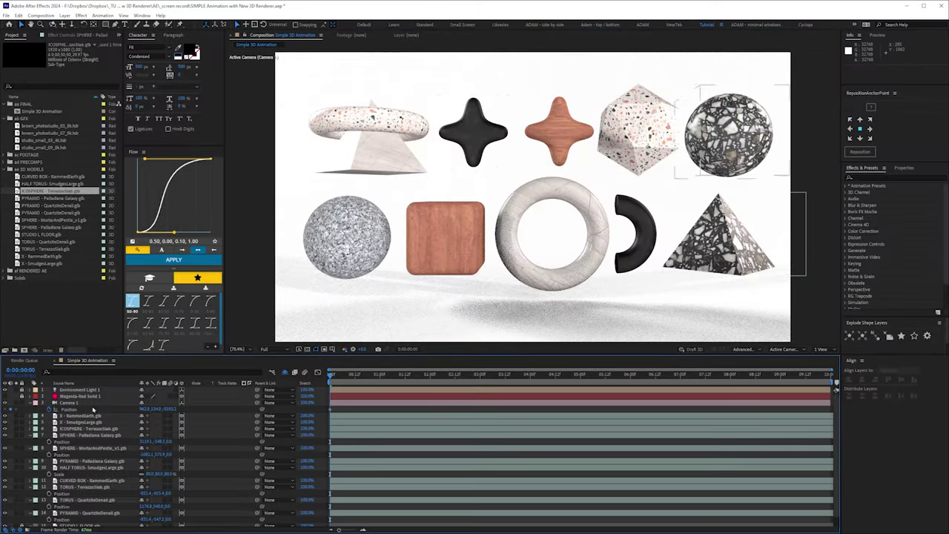
Move the black star lower, the orange star up-left, and nudge the icosahedron left.
{"action": "left_click_drag", "start_coordinate": [473, 134], "coordinate": [477, 148]}
{"action": "left_click", "coordinate": [564, 137]}
{"action": "left_click_drag", "start_coordinate": [558, 172], "coordinate": [536, 145]}
{"action": "left_click", "coordinate": [638, 129]}
{"action": "left_click_drag", "start_coordinate": [637, 129], "coordinate": [627, 126]}
Collapse all the layers' open properties and the ab GFX folder.
{"action": "key", "text": "ctrl+a"}
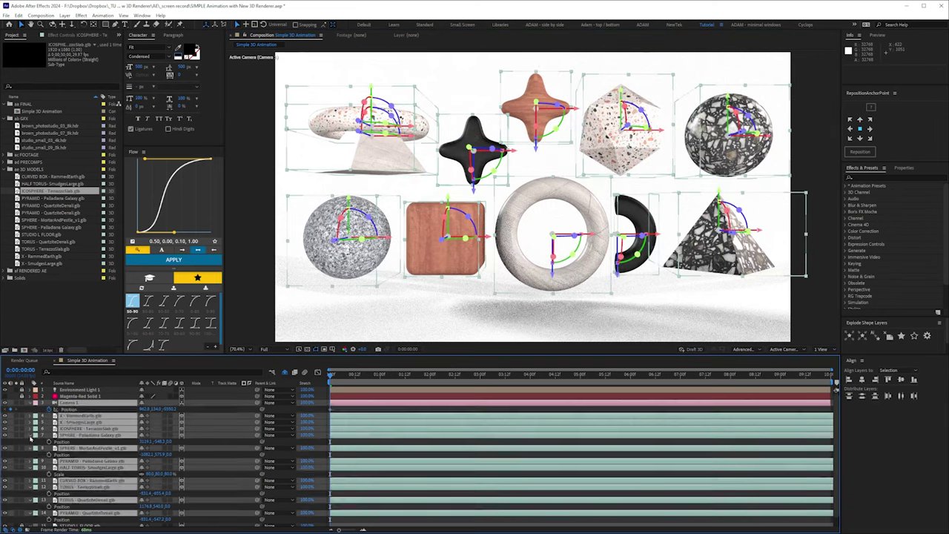
{"action": "key", "text": "u"}
{"action": "key", "text": "ctrl+shift+a"}
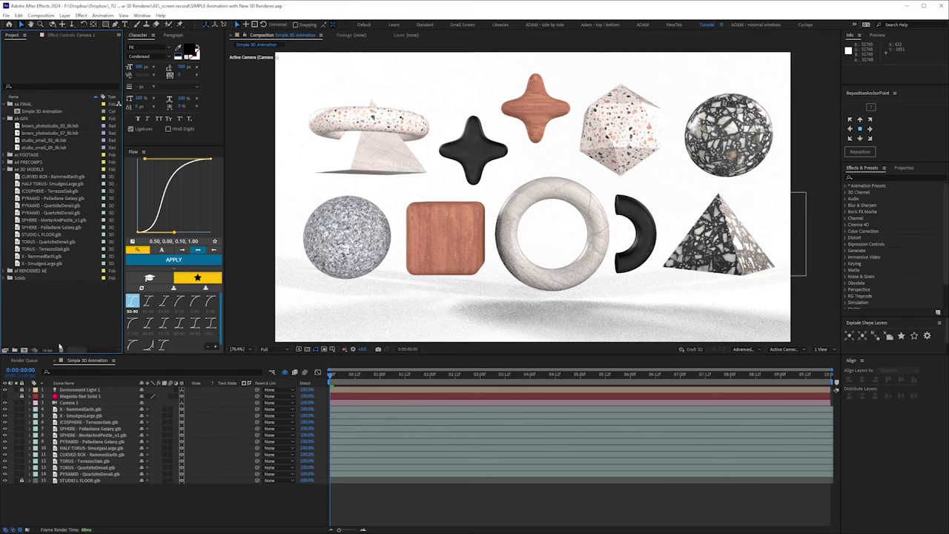
{"action": "left_click", "coordinate": [8, 119]}
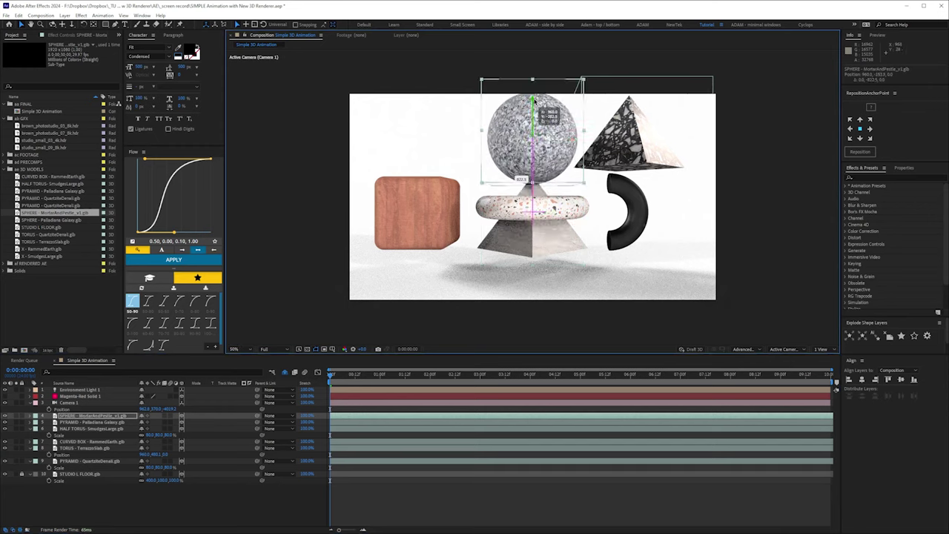
Move the Palladiane Galaxy sphere upper left, then reposition the pyramid, box and sphere layers.
{"action": "key", "text": "ctrl+v"}
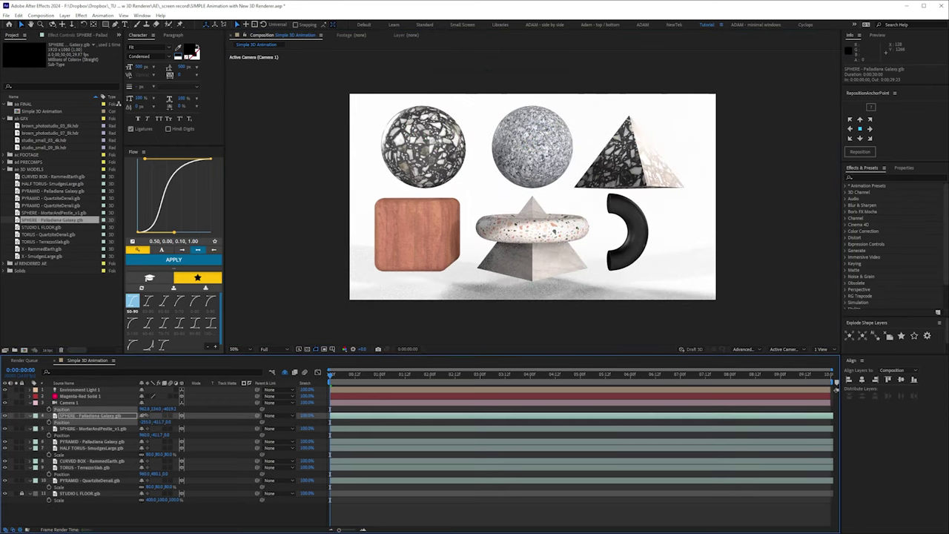
{"action": "left_click", "coordinate": [89, 480], "text": "shift"}
{"action": "left_click", "coordinate": [835, 389]}
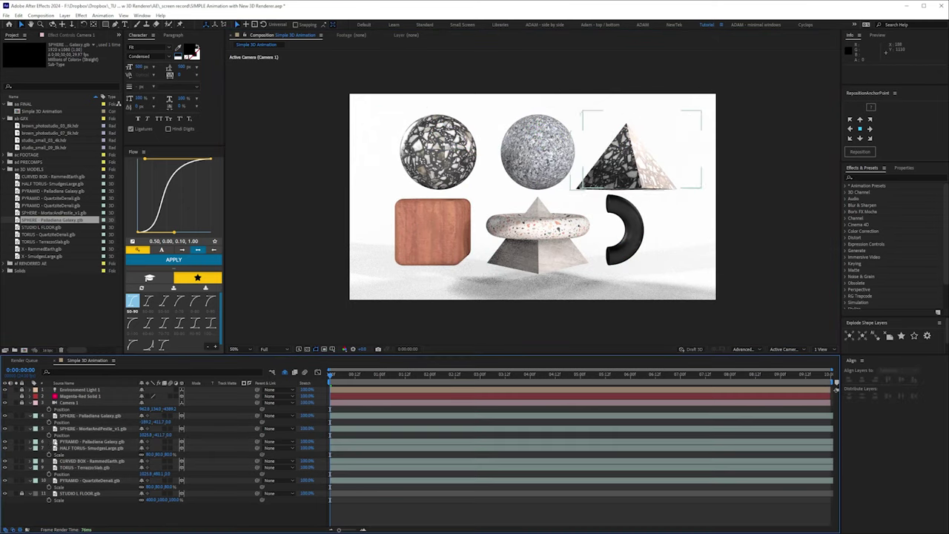
{"action": "left_click", "coordinate": [88, 441]}
{"action": "left_click", "coordinate": [89, 461]}
{"action": "left_click", "coordinate": [89, 415]}
{"action": "left_click", "coordinate": [88, 441]}
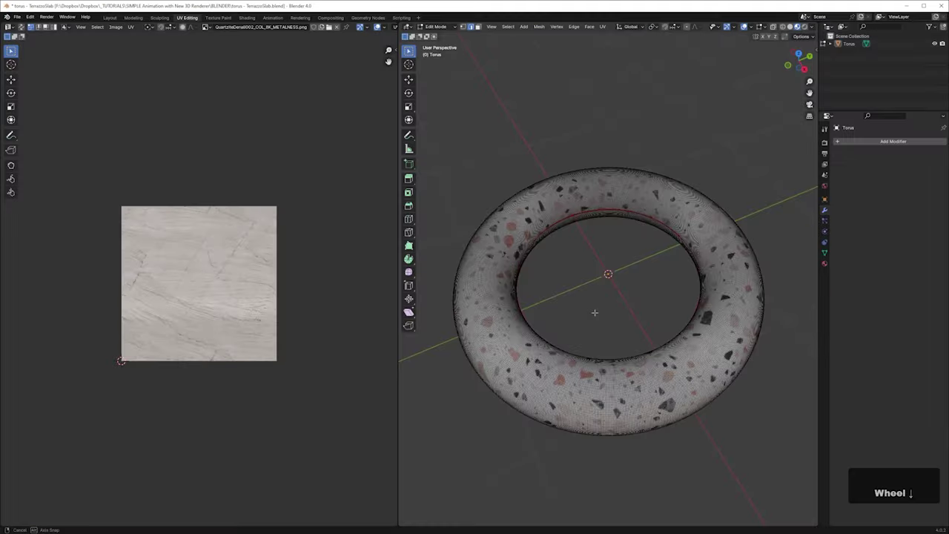
{"action": "left_click_drag", "start_coordinate": [594, 312], "coordinate": [592, 286]}
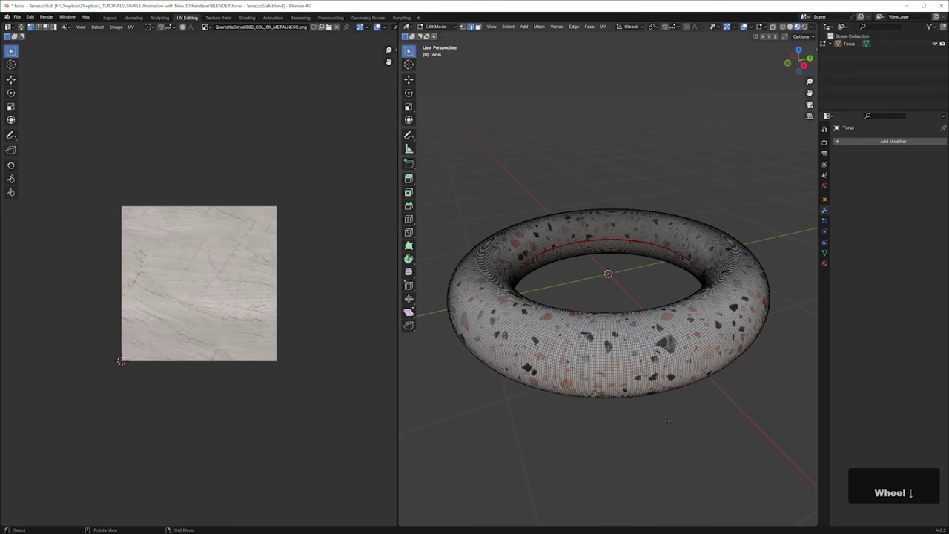
Select all the torus geometry and move the terrazzo sphere right toward the pyramid's spot.
{"action": "key", "text": "a"}
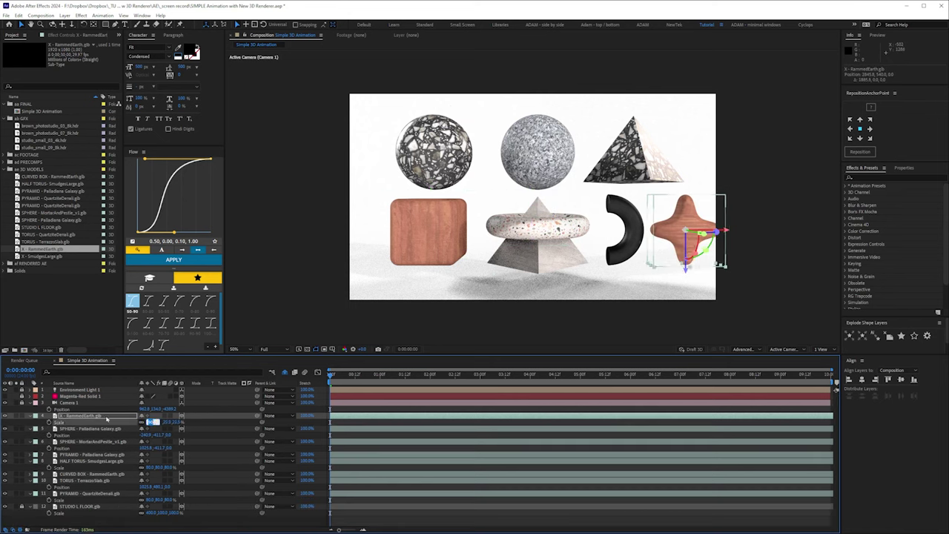
{"action": "left_click", "coordinate": [538, 152]}
{"action": "left_click", "coordinate": [444, 152]}
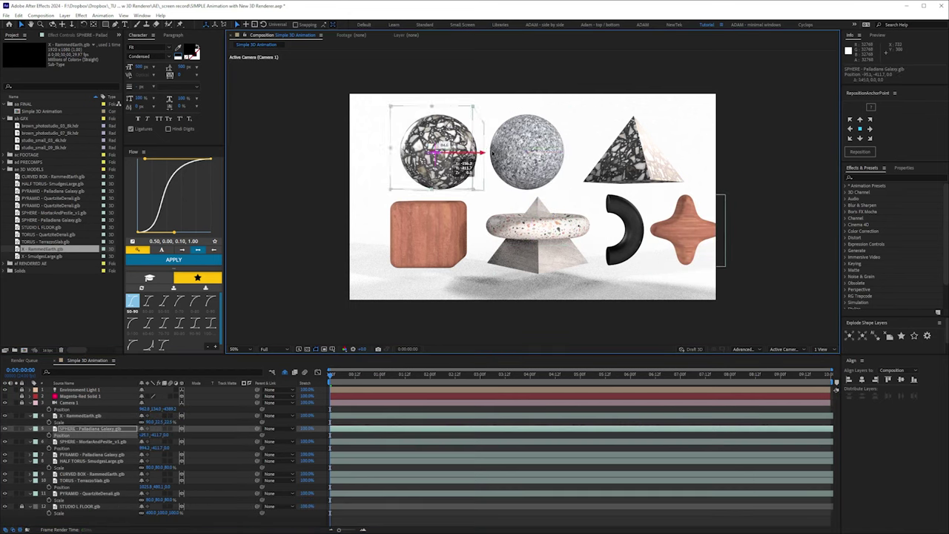
{"action": "left_click_drag", "start_coordinate": [445, 151], "coordinate": [630, 185]}
Lift the torus-and-pyramid pair to the top, viewing it in Solid then Material Preview shading.
{"action": "left_click", "coordinate": [538, 230]}
{"action": "left_click_drag", "start_coordinate": [537, 229], "coordinate": [445, 215]}
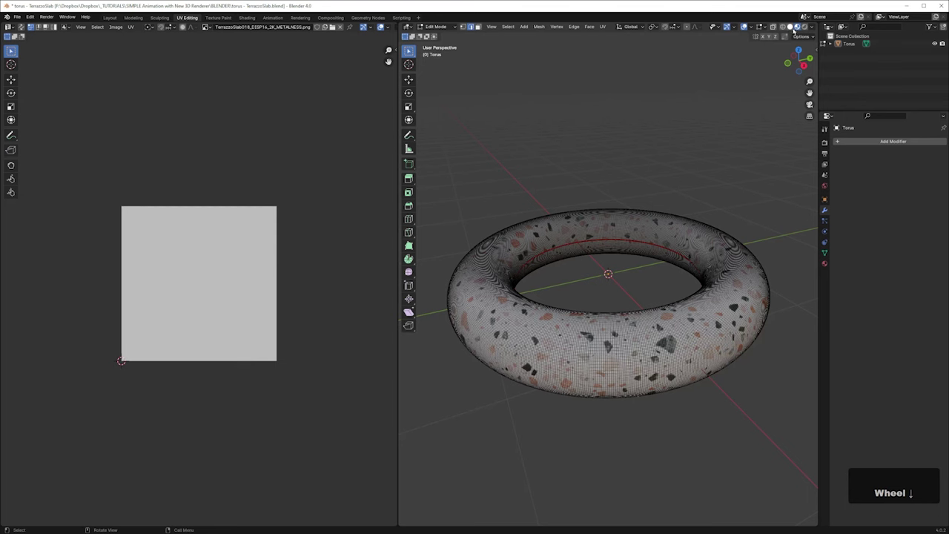
{"action": "left_click", "coordinate": [790, 27]}
{"action": "left_click", "coordinate": [797, 27]}
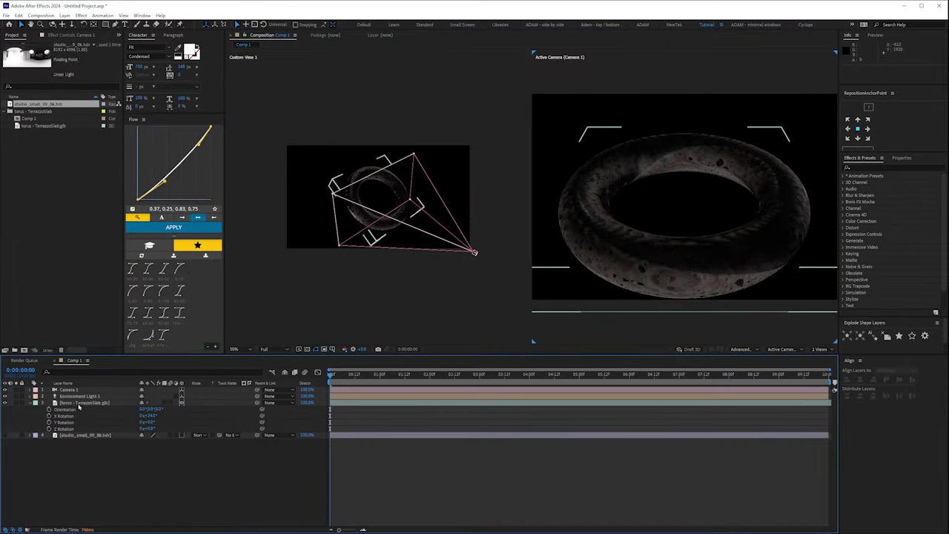
Tilt the TerrazzoSlab torus by scrubbing its X Rotation, then deselect its layer.
{"action": "left_click", "coordinate": [79, 404]}
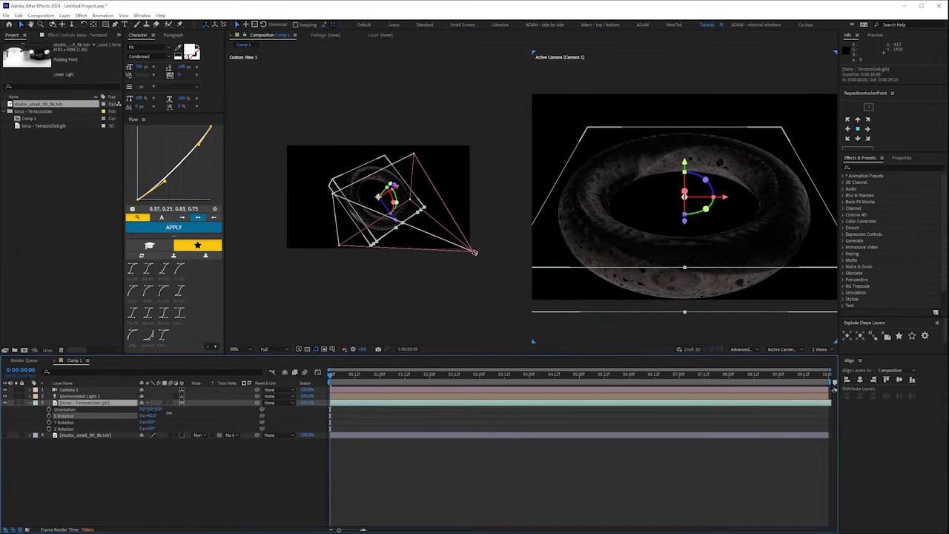
{"action": "mouse_move", "coordinate": [168, 413]}
{"action": "left_mouse_down"}
{"action": "mouse_move", "coordinate": [188, 410]}
{"action": "mouse_move", "coordinate": [151, 416]}
{"action": "left_mouse_up"}
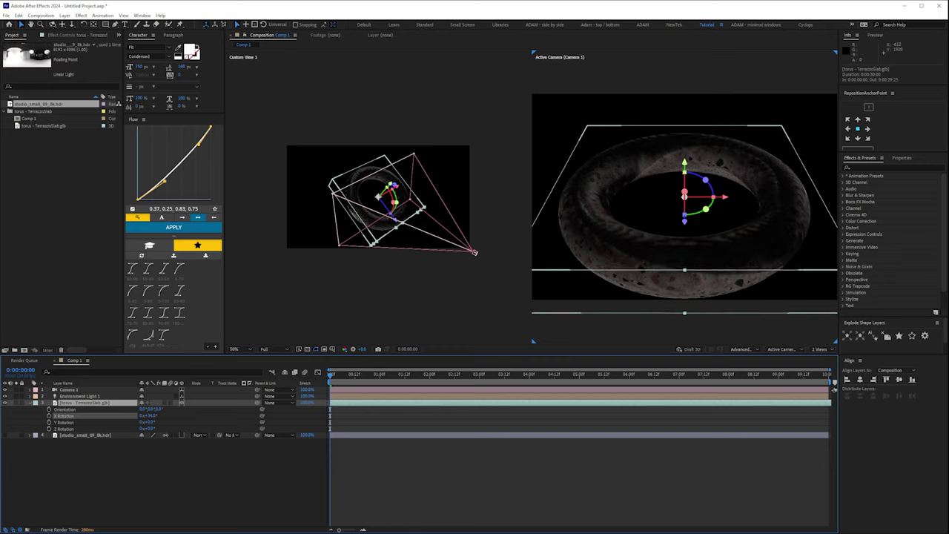
{"action": "left_click", "coordinate": [172, 475]}
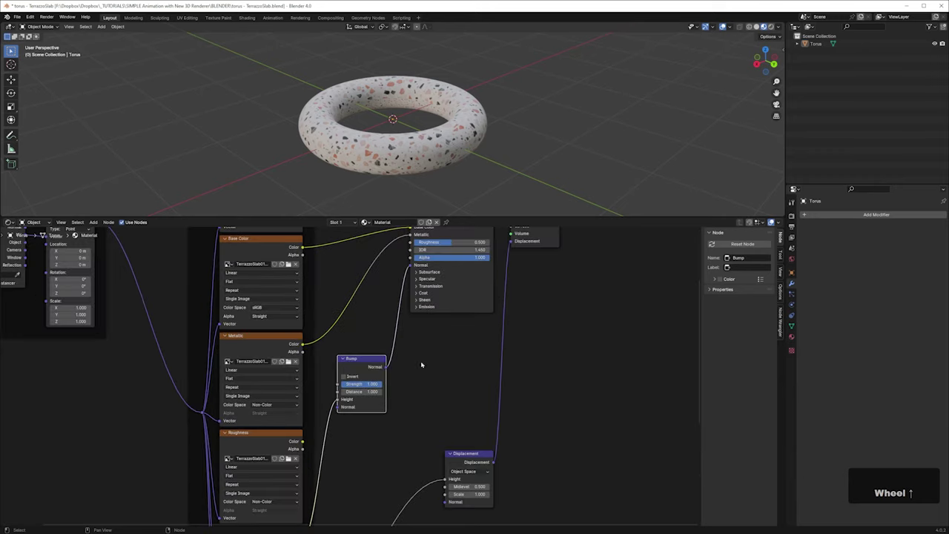
{"action": "scroll", "coordinate": [441, 343], "scroll_direction": "up", "scroll_amount": 2}
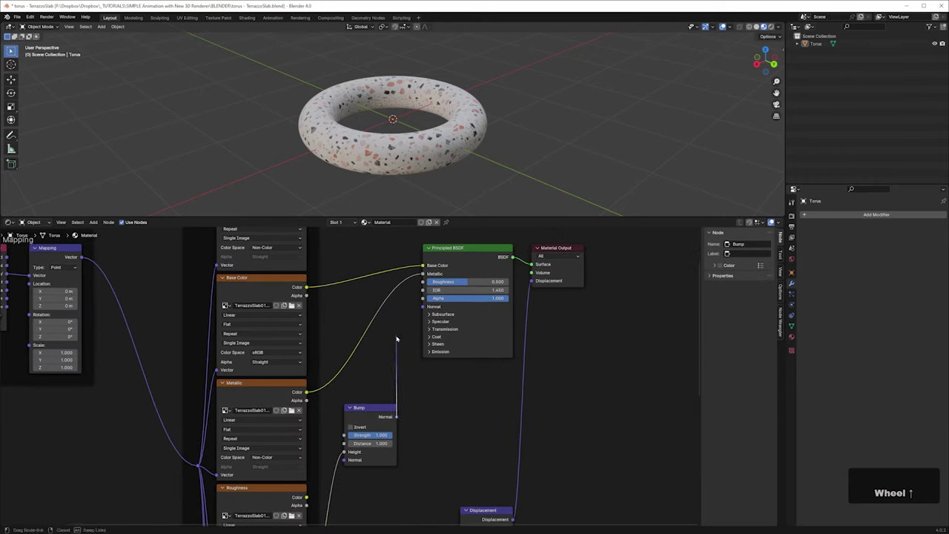
Zoom into the Bump node and start a File > Export > glTF 2.0 export of the torus.
{"action": "left_click", "coordinate": [17, 16]}
{"action": "mouse_move", "coordinate": [30, 133]}
{"action": "left_click", "coordinate": [108, 209]}
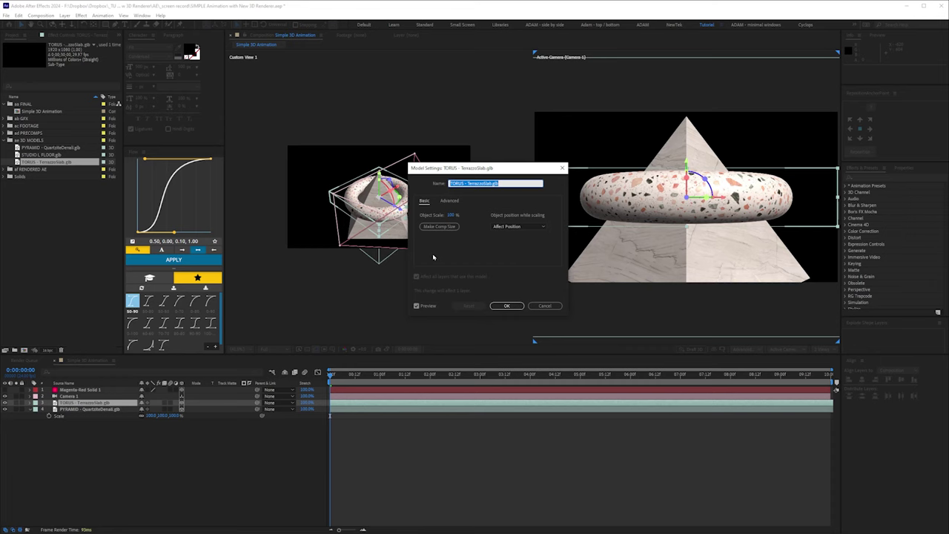
Accept the TORUS - TerrazzoSlab.glb model settings at 100% and deselect the TORUS layer.
{"action": "left_click", "coordinate": [504, 306]}
{"action": "left_click", "coordinate": [185, 463]}
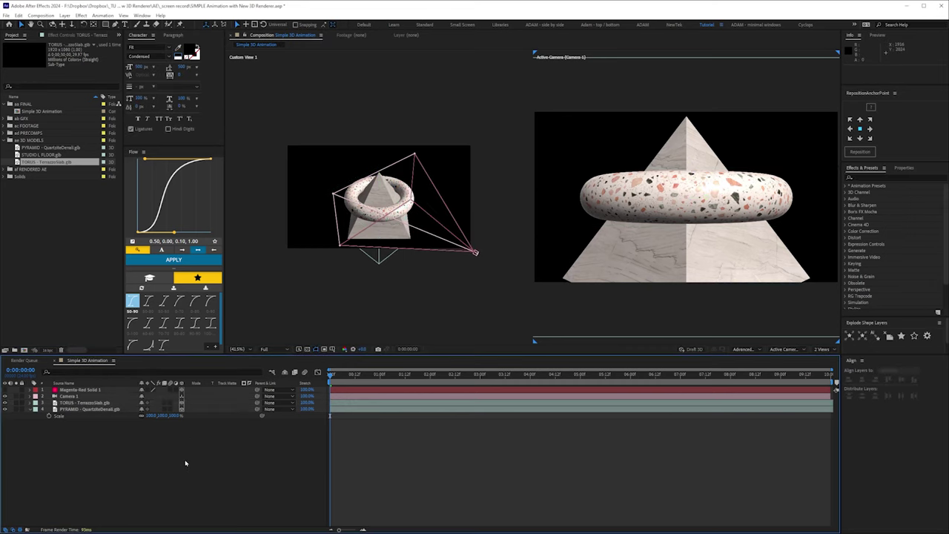